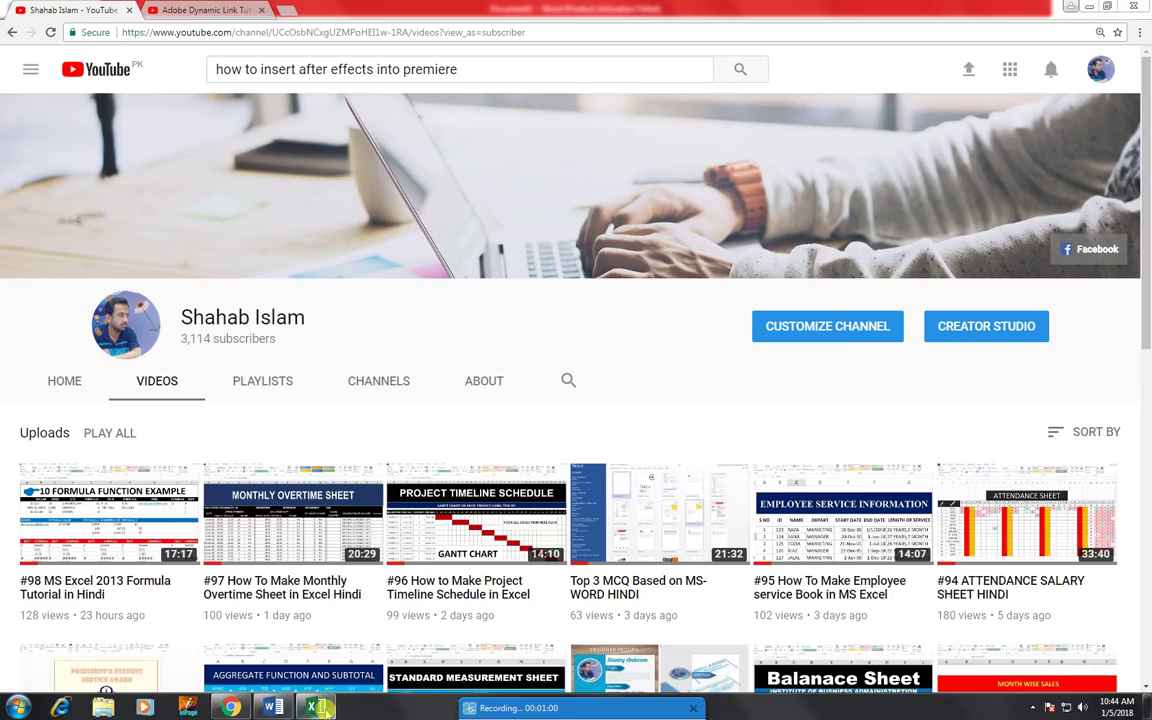
- Switch from Chrome to the blank Word document, Document1
{"action": "left_click", "coordinate": [272, 708]}
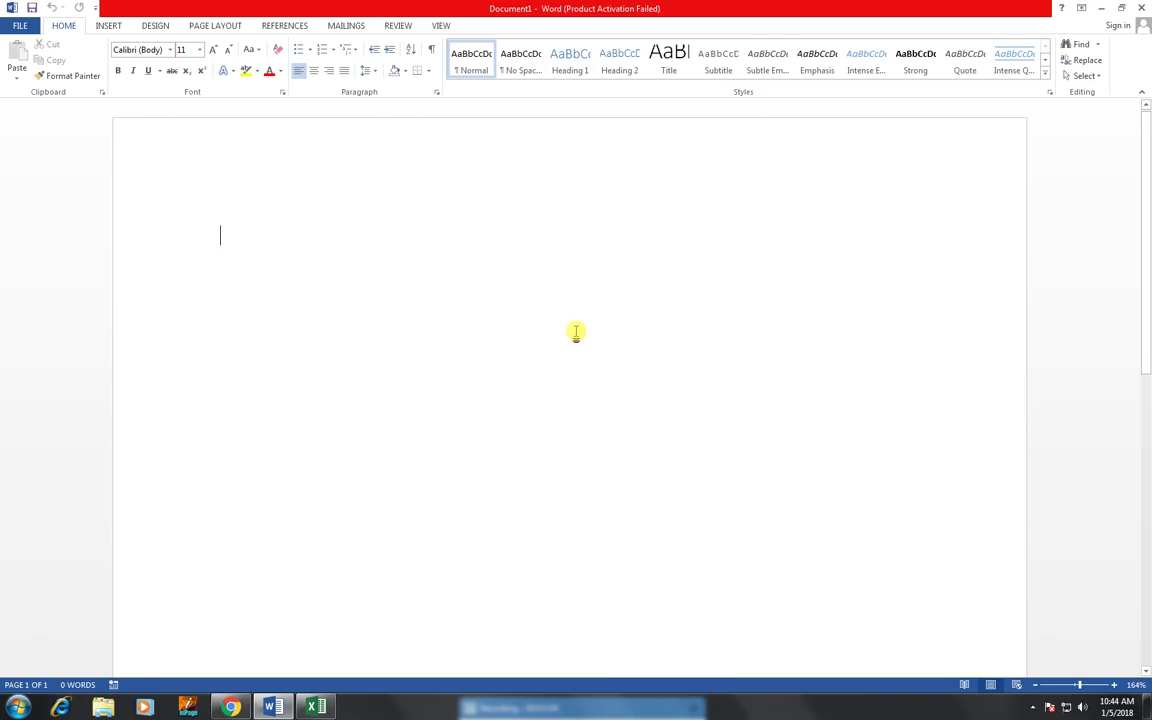
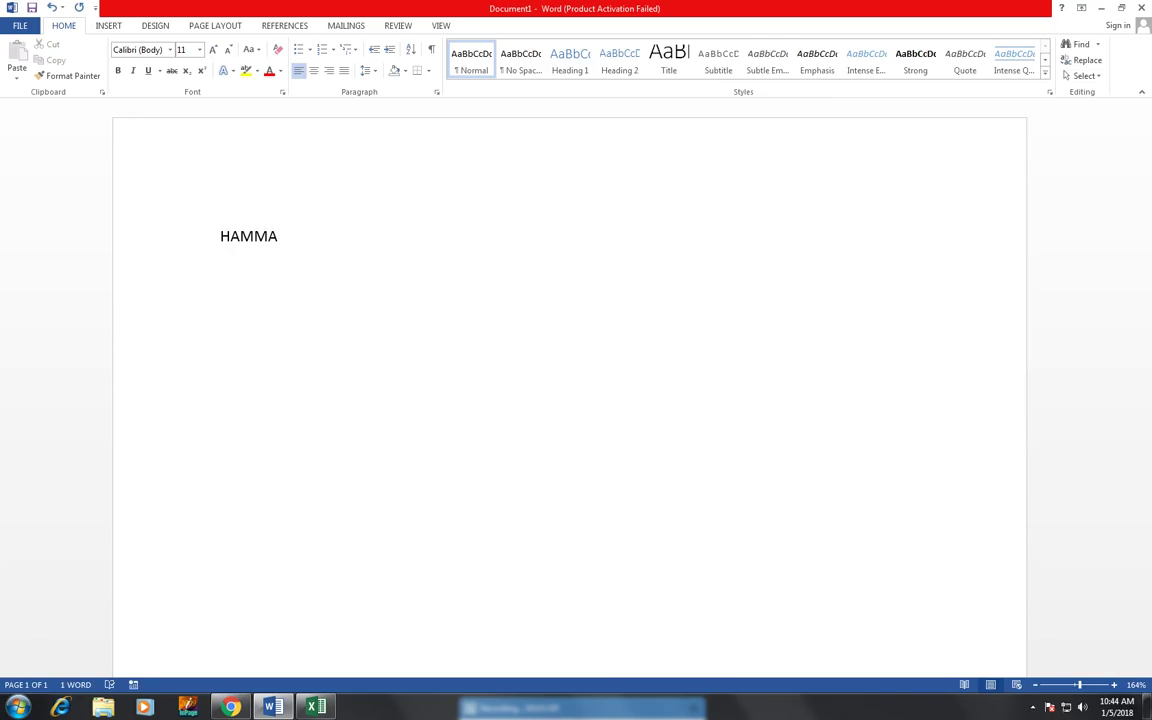
- Type the applicant's full name, then ADDRESS and CONTACT lines with their values
{"action": "key", "text": "Return"}
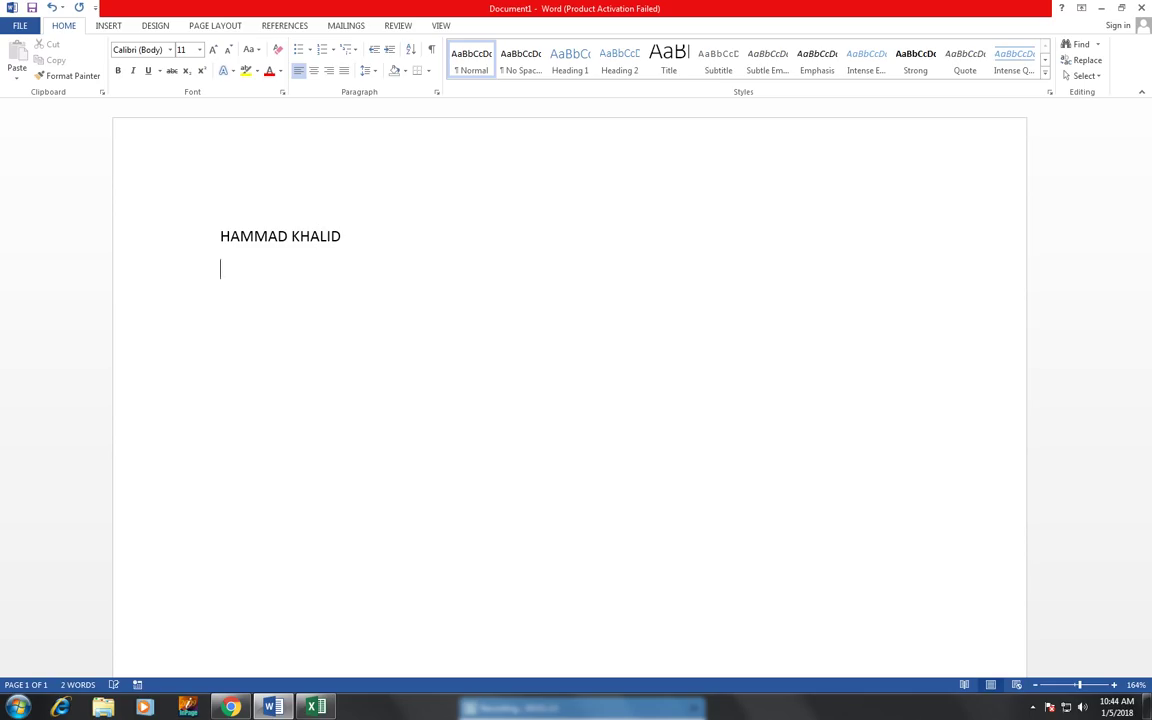
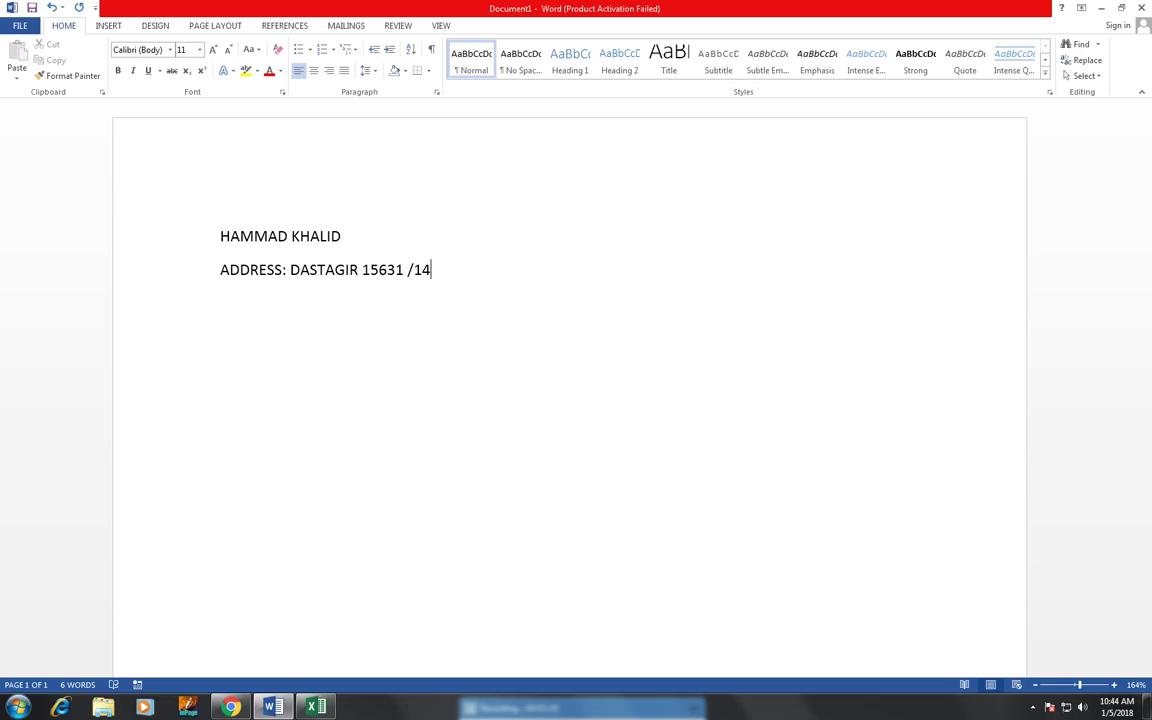
{"action": "key", "text": "Return"}
{"action": "type", "text": "CONTACT:03"}
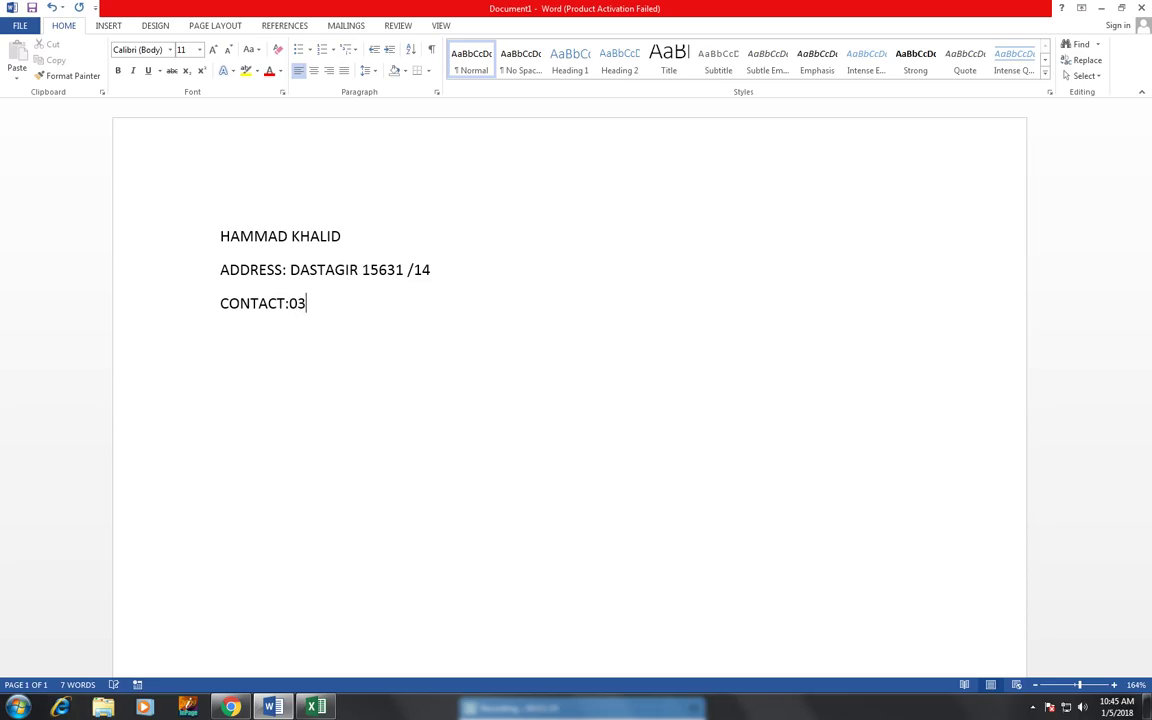
{"action": "type", "text": "21-XXXXXXXX"}
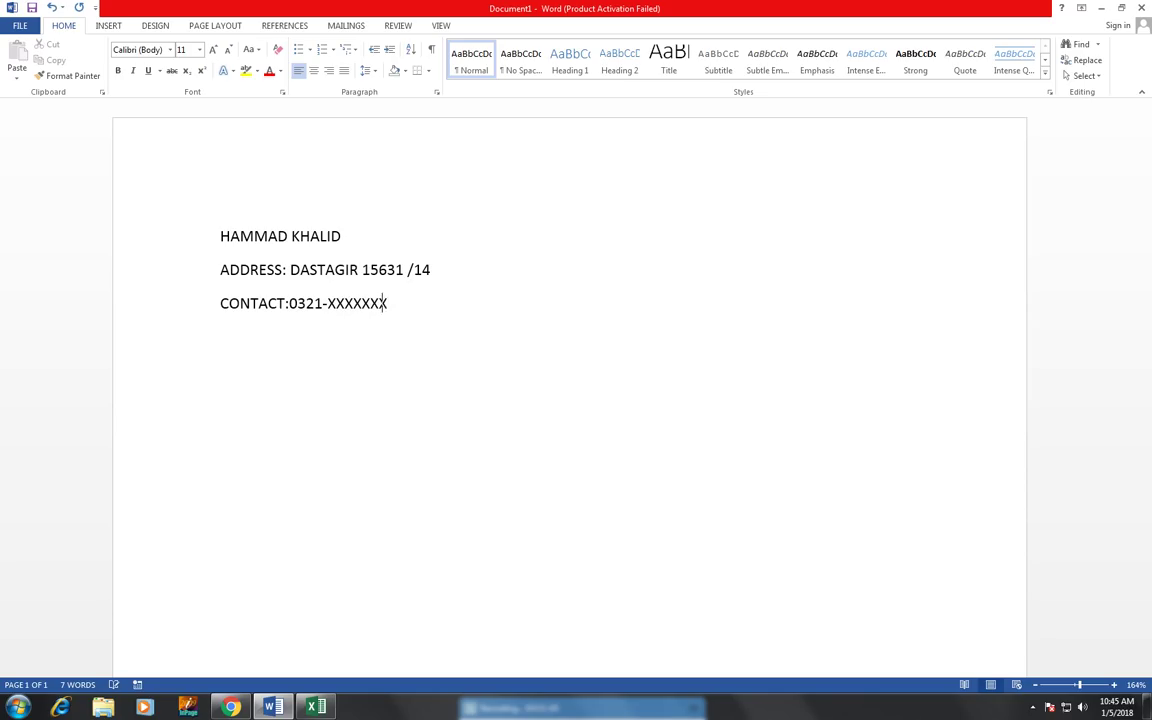
{"action": "key", "text": "Return"}
- Add an EMAIL line with the applicant's Gmail address, correcting typos along the way
{"action": "type", "text": "EMAIL: SHAHA"}
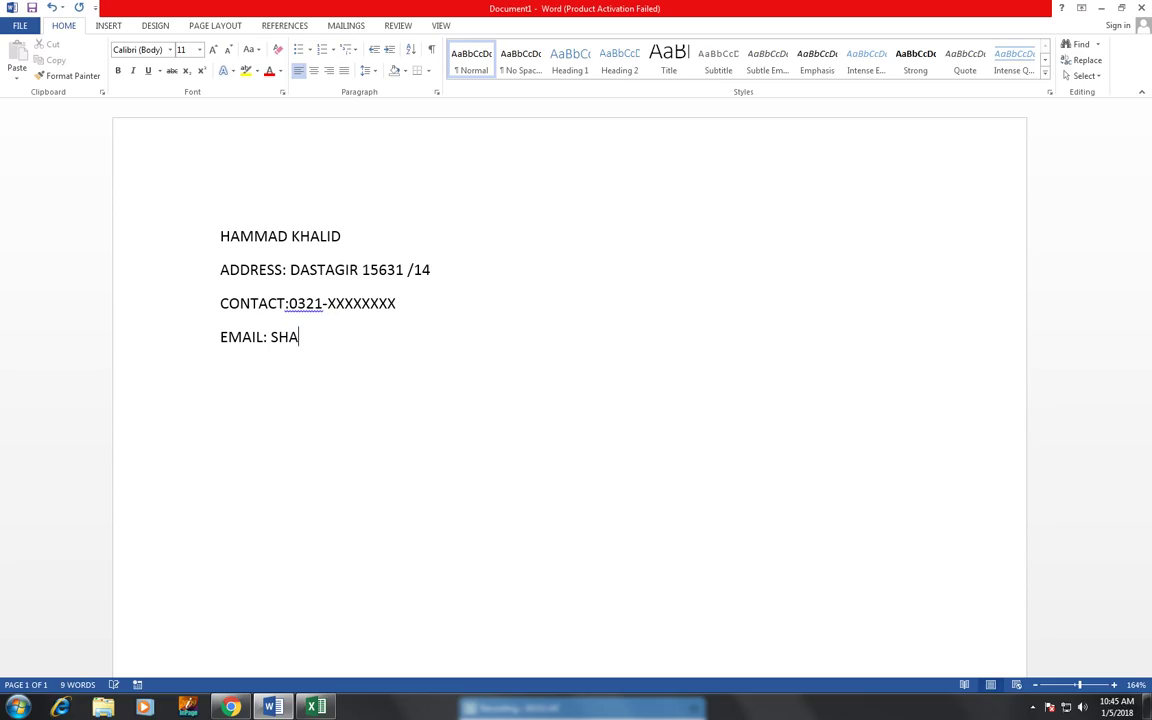
{"action": "key", "text": "BackSpace"}
{"action": "key", "text": "BackSpace"}
{"action": "key", "text": "BackSpace"}
{"action": "key", "text": "BackSpace"}
{"action": "key", "text": "BackSpace"}
{"action": "key", "text": "BackSpace"}
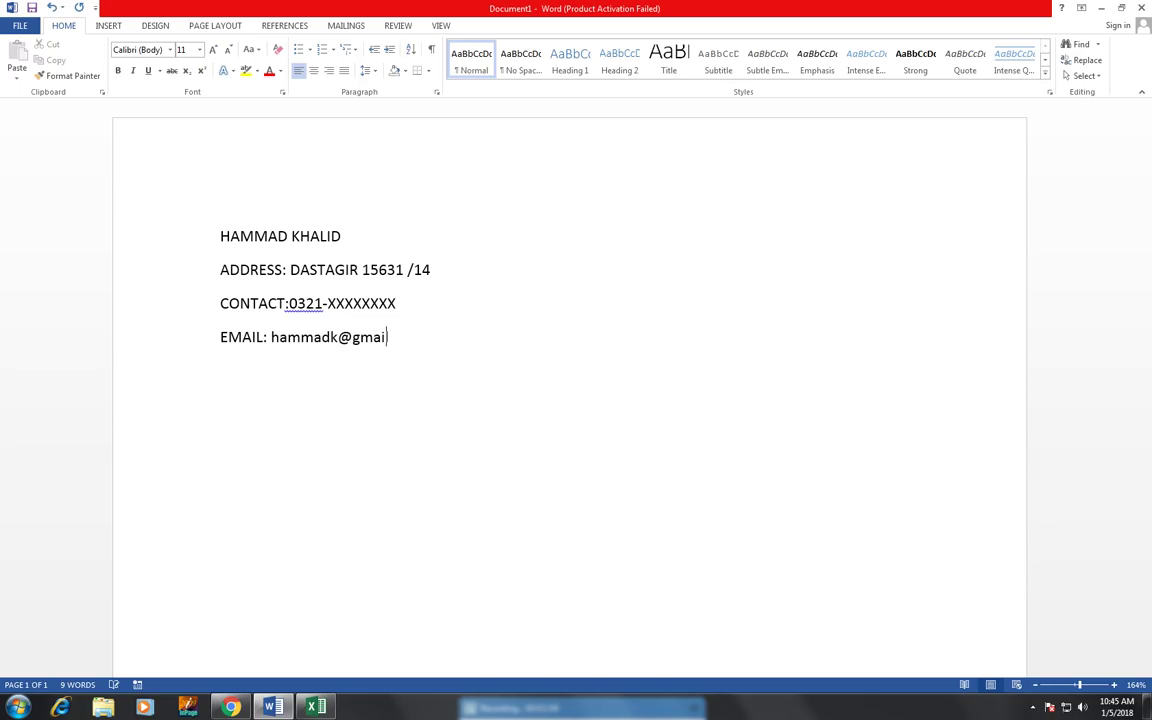
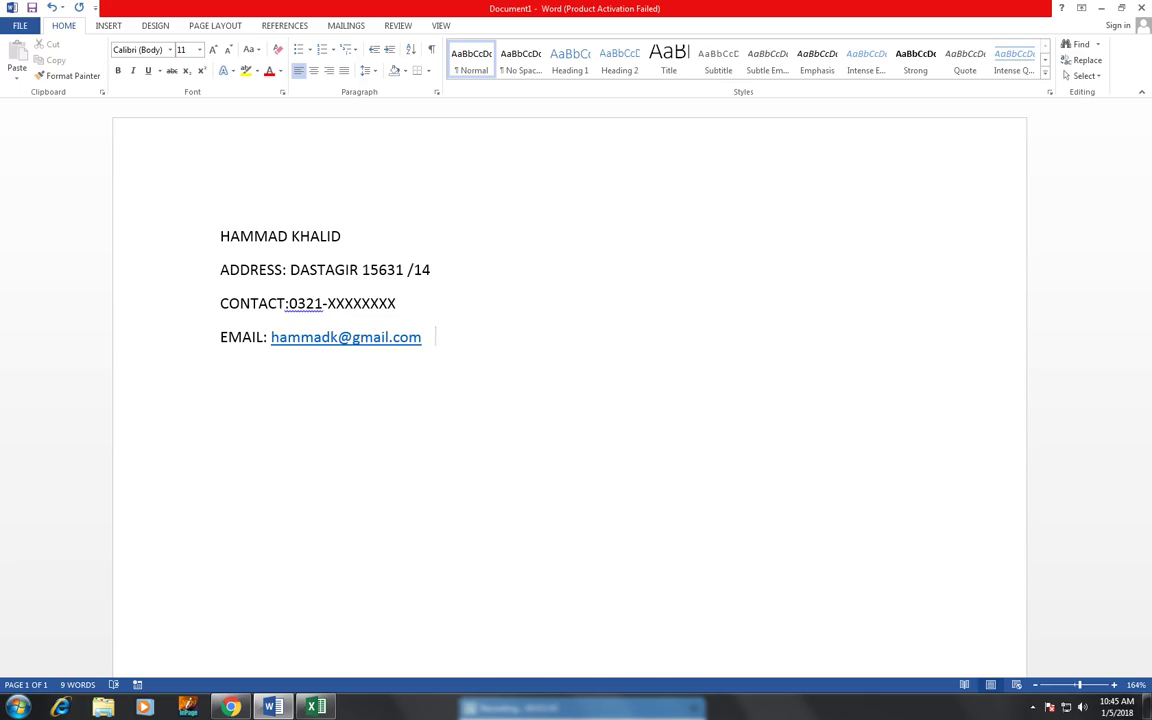
{"action": "key", "text": "Return"}
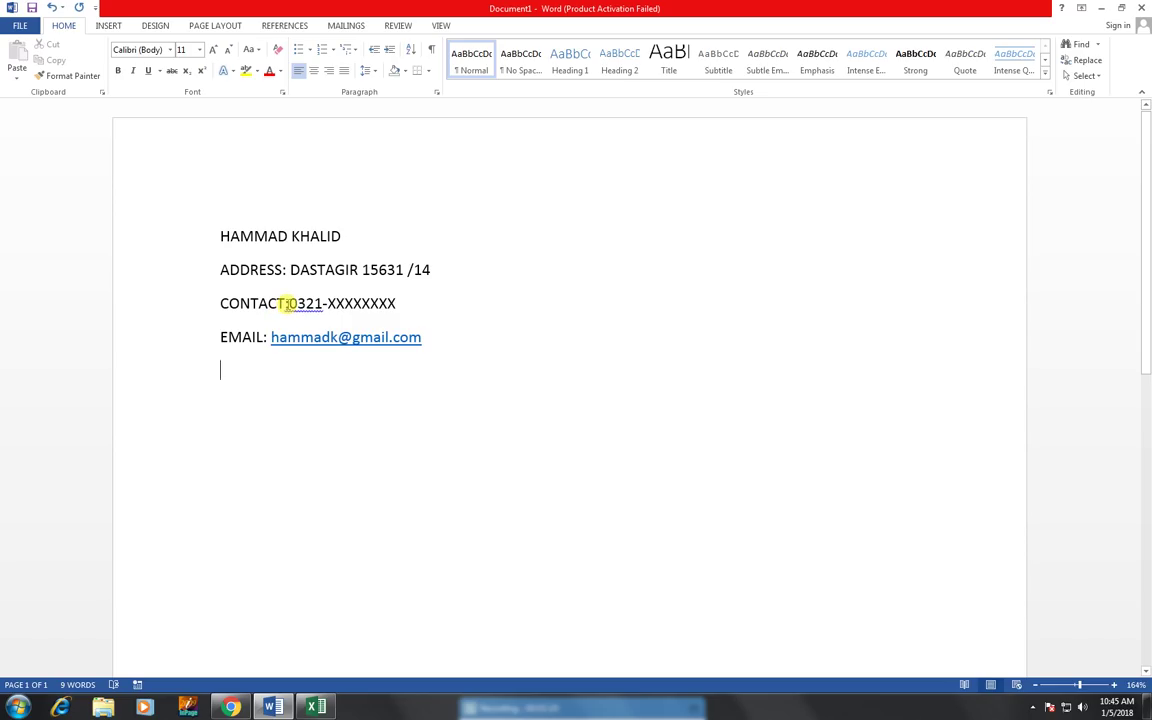
- Accept Word's suggestion to insert a space after CONTACT:, then move below the e-mail line
{"action": "right_click", "coordinate": [288, 304]}
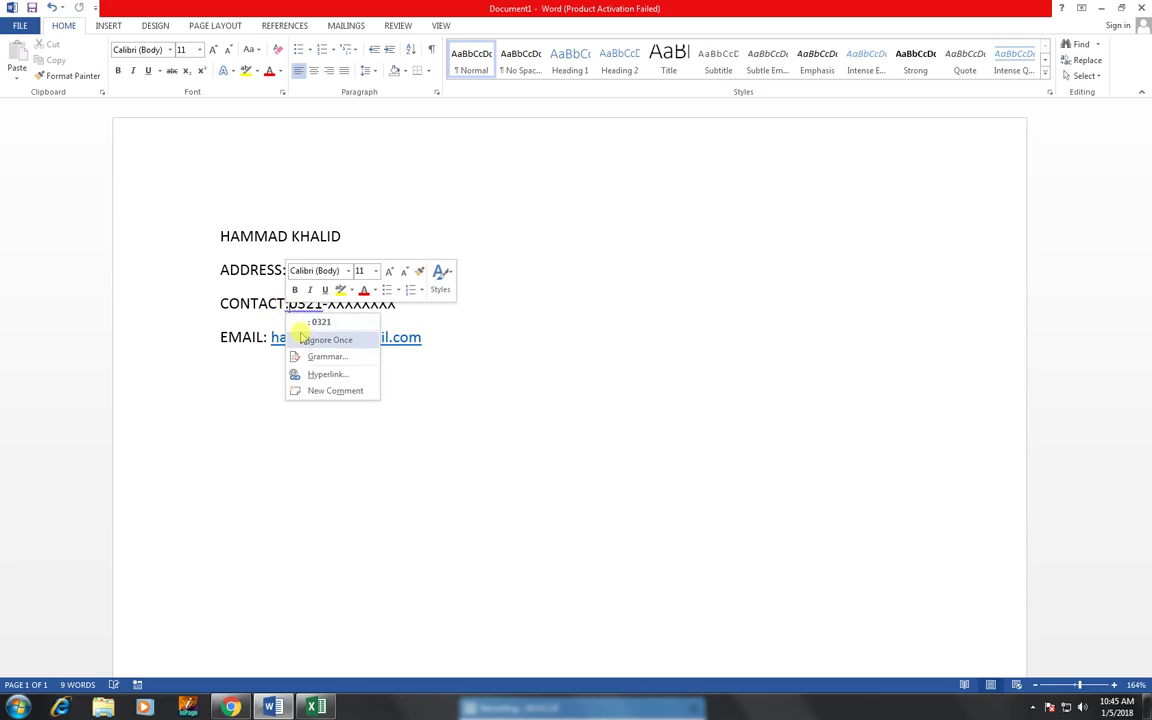
{"action": "left_click", "coordinate": [305, 323]}
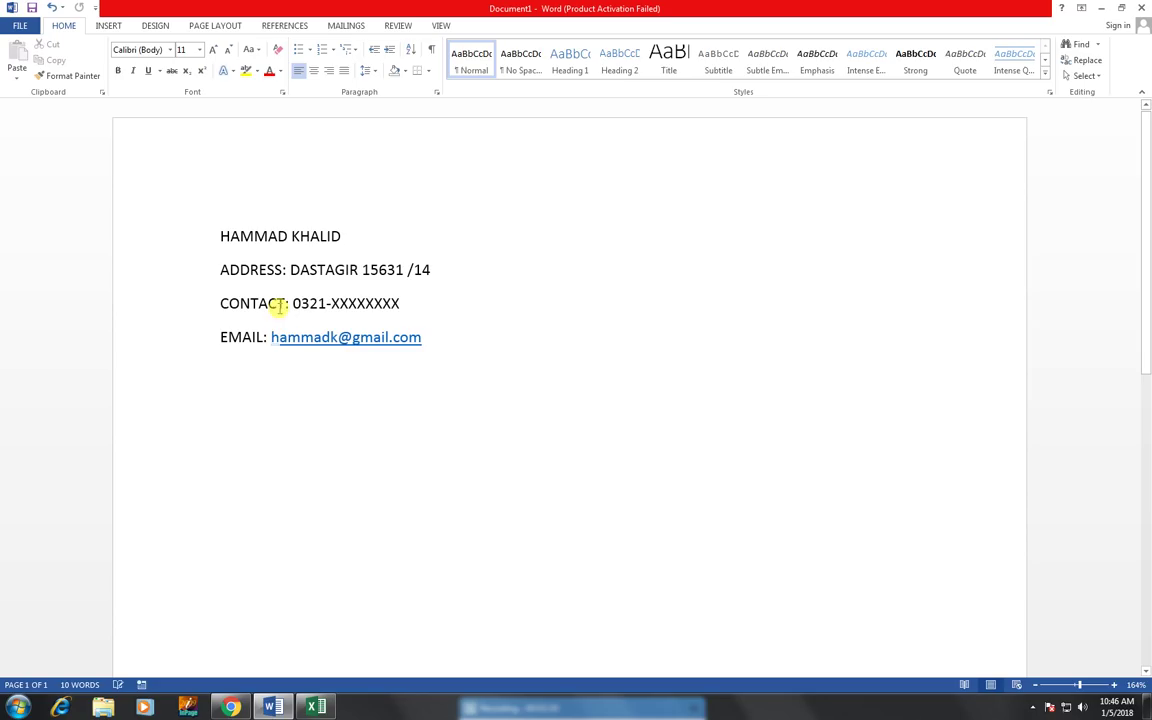
{"action": "left_click", "coordinate": [286, 303]}
{"action": "left_click", "coordinate": [420, 375]}
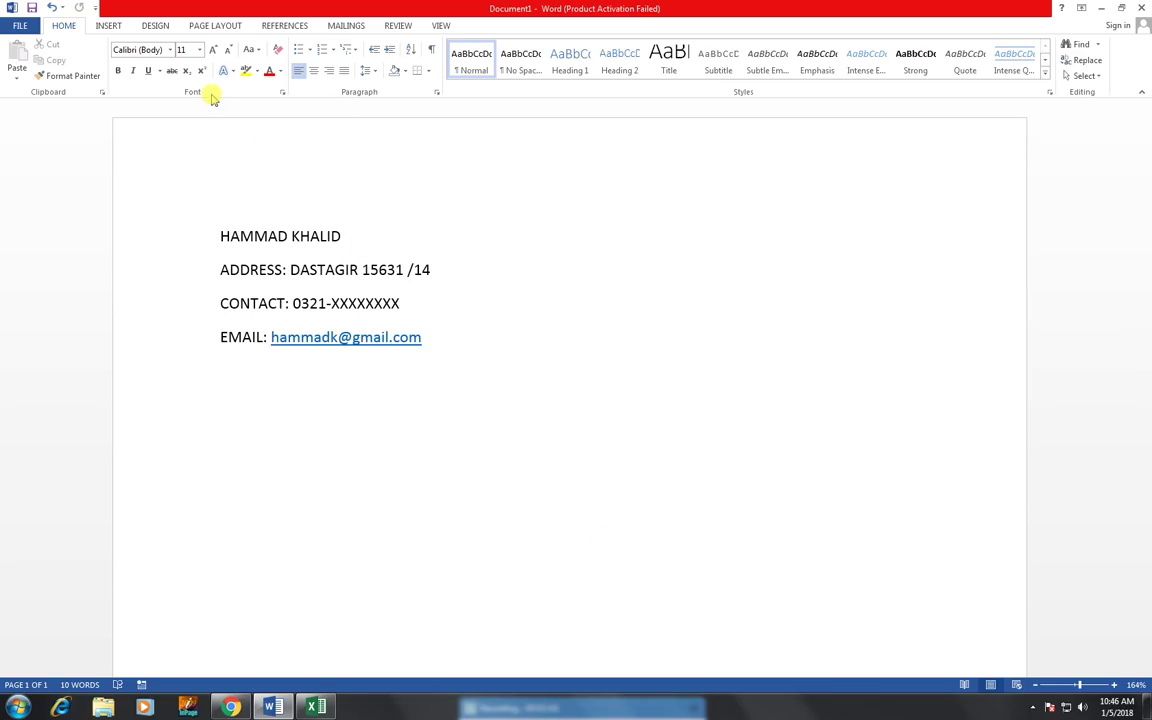
- Test grey paragraph shading on a trial line 'ad', then delete it and leave an empty line
{"action": "type", "text": "ad"}
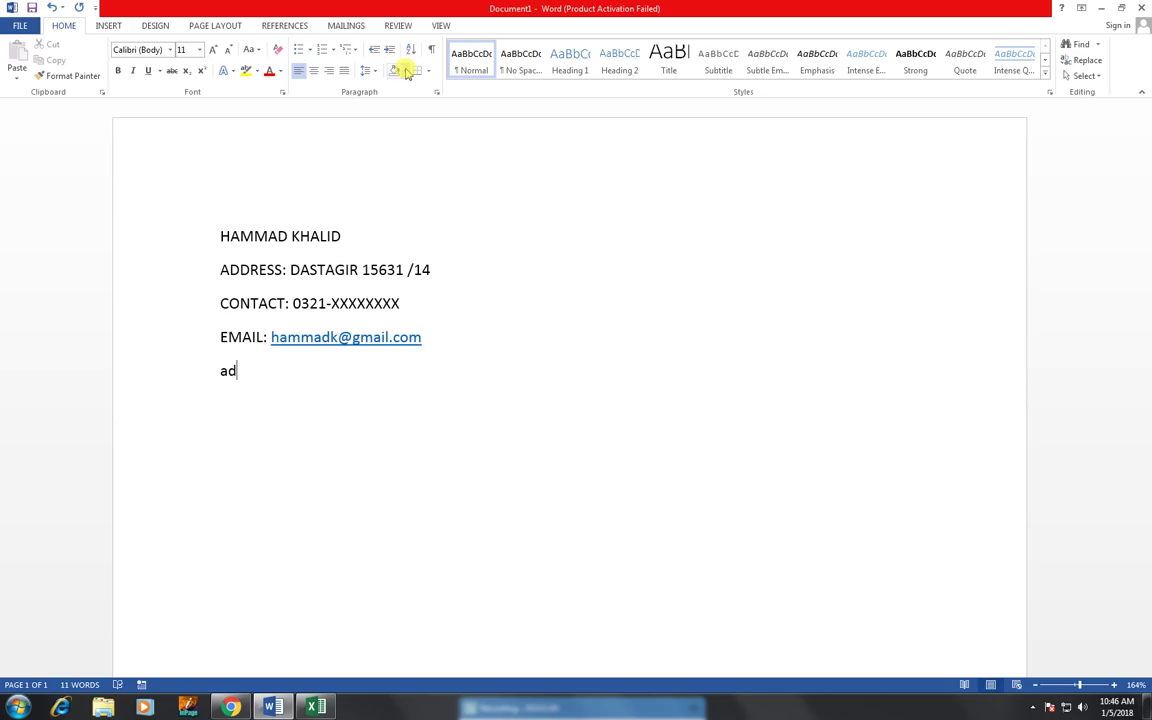
{"action": "left_click", "coordinate": [403, 70]}
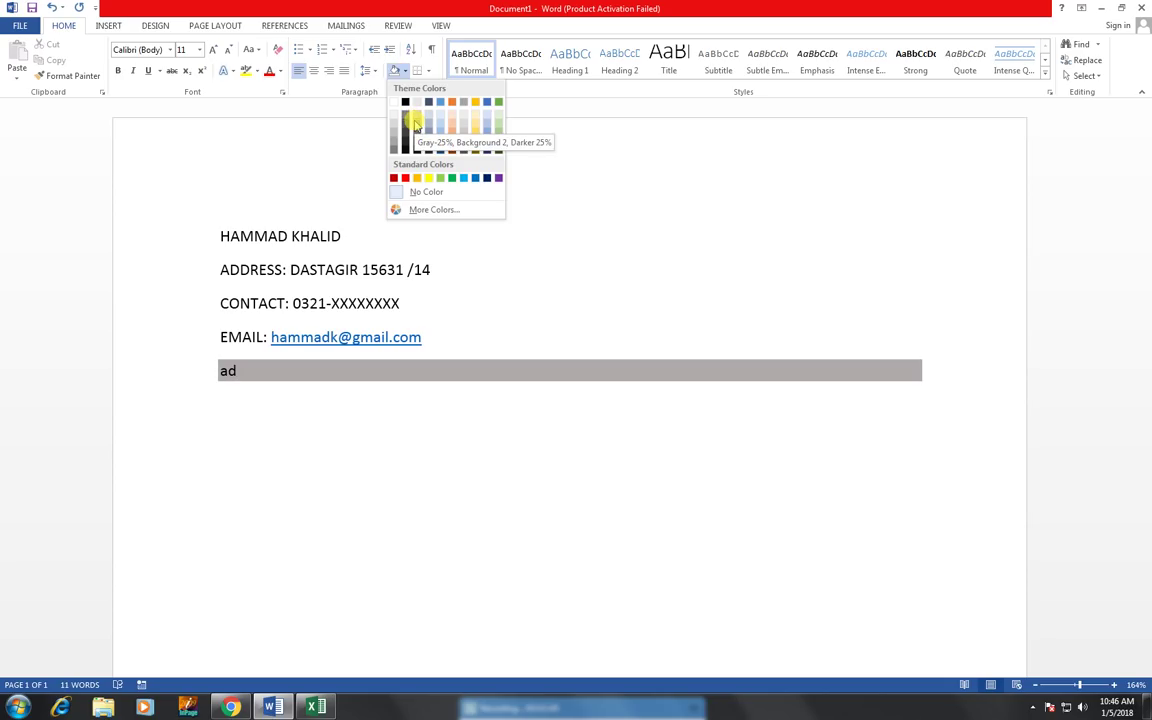
{"action": "left_click", "coordinate": [417, 127]}
{"action": "left_click", "coordinate": [247, 378]}
{"action": "left_click", "coordinate": [188, 373]}
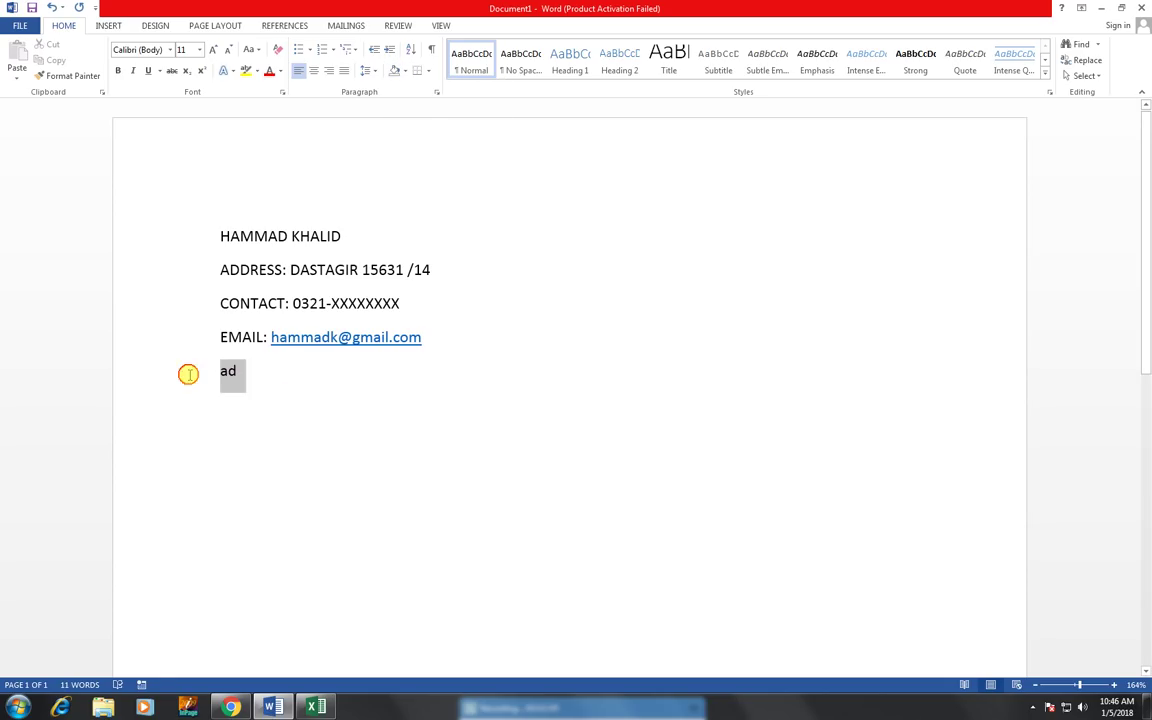
{"action": "key", "text": "BackSpace"}
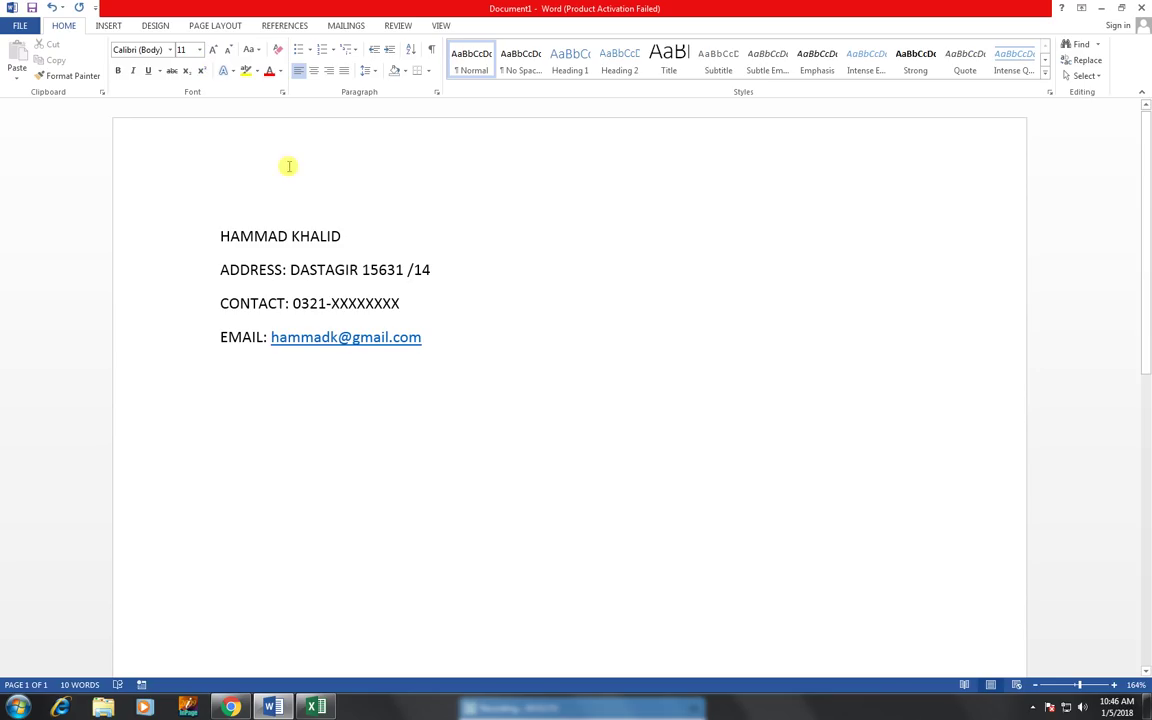
{"action": "key", "text": "Return"}
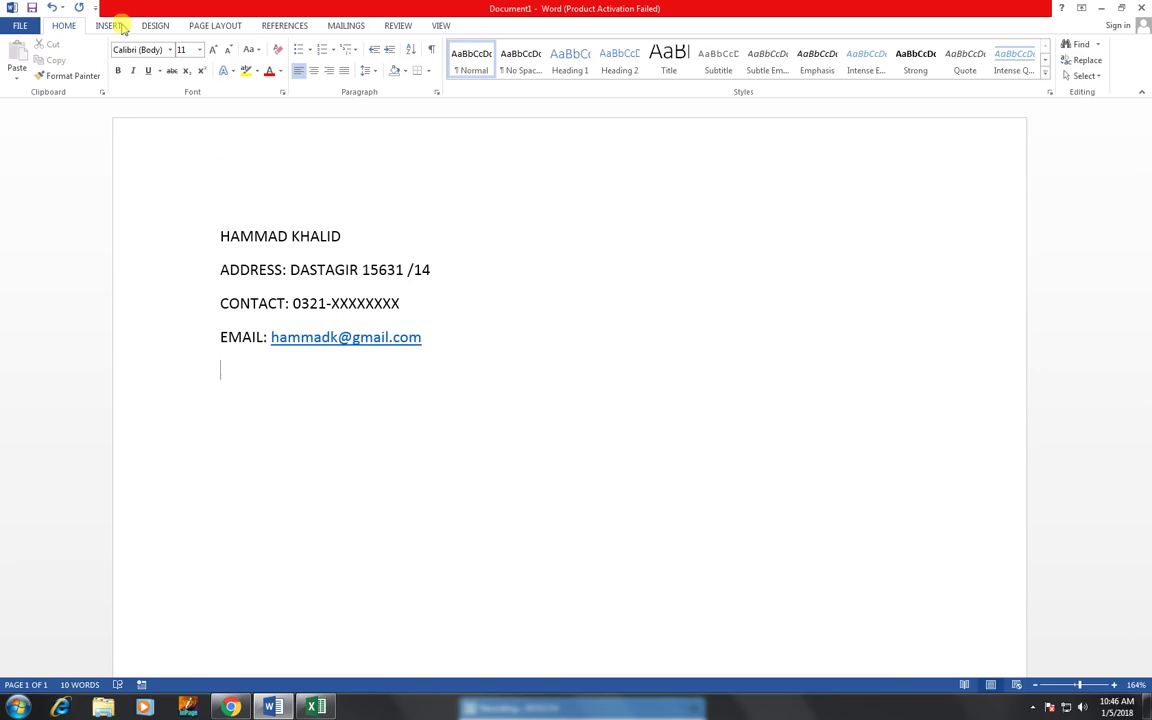
- Choose Draw Text Box from the Insert tab's Text Box menu
{"action": "left_click", "coordinate": [108, 25]}
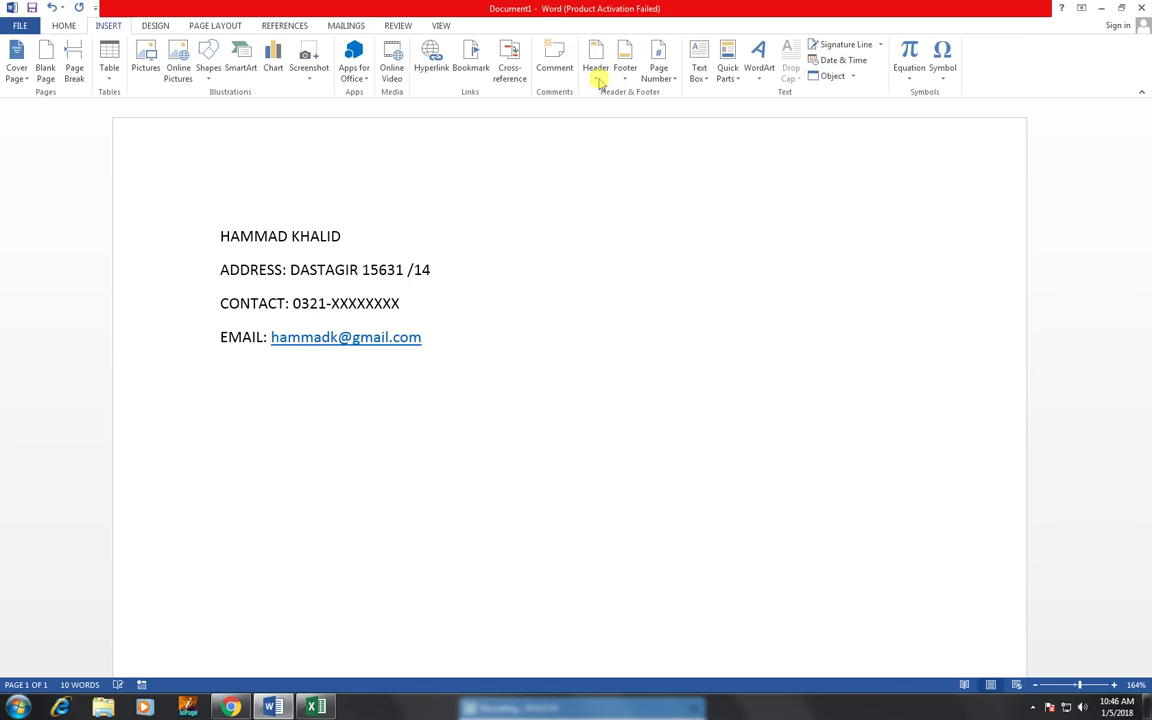
{"action": "left_click", "coordinate": [704, 78]}
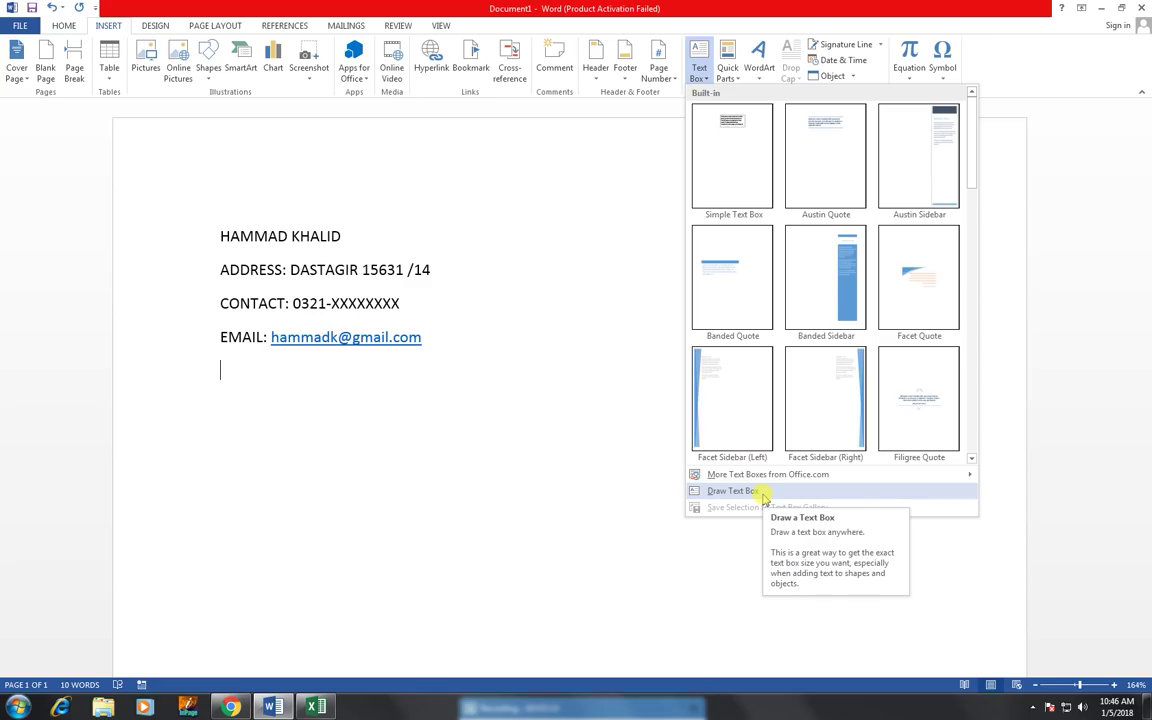
{"action": "left_click", "coordinate": [733, 491]}
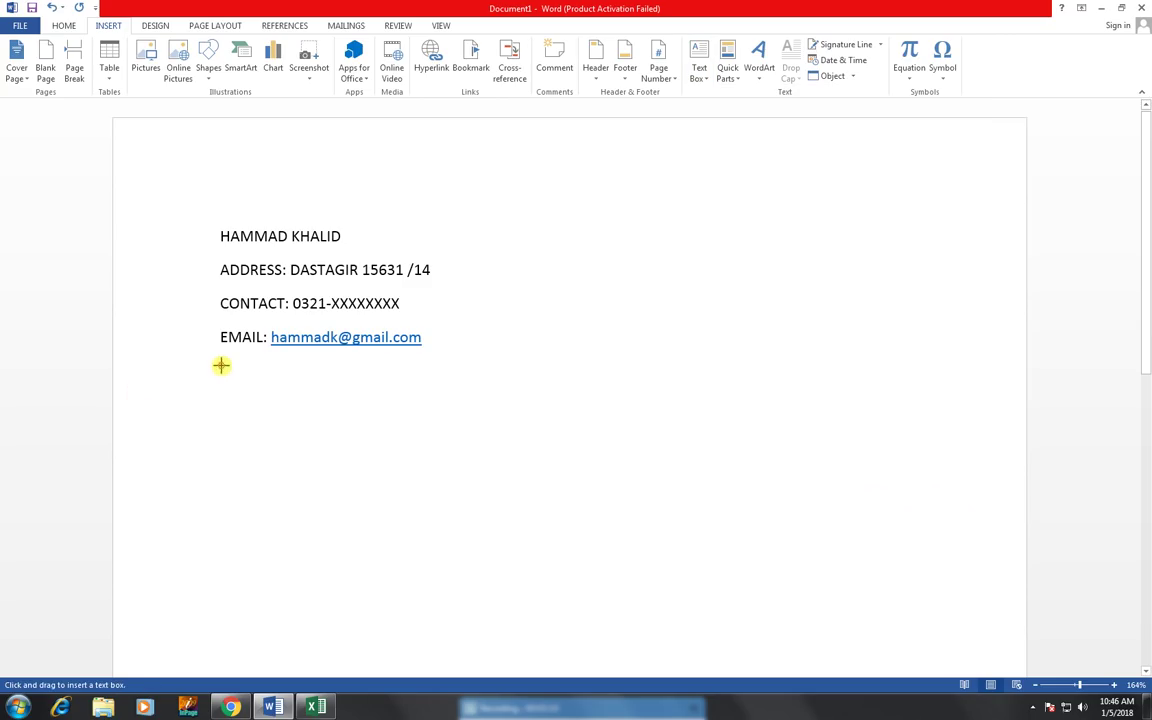
- Drag a wide text box below the e-mail line and type OBJECTIVE in capitals
{"action": "left_click_drag", "start_coordinate": [221, 365], "coordinate": [935, 397]}
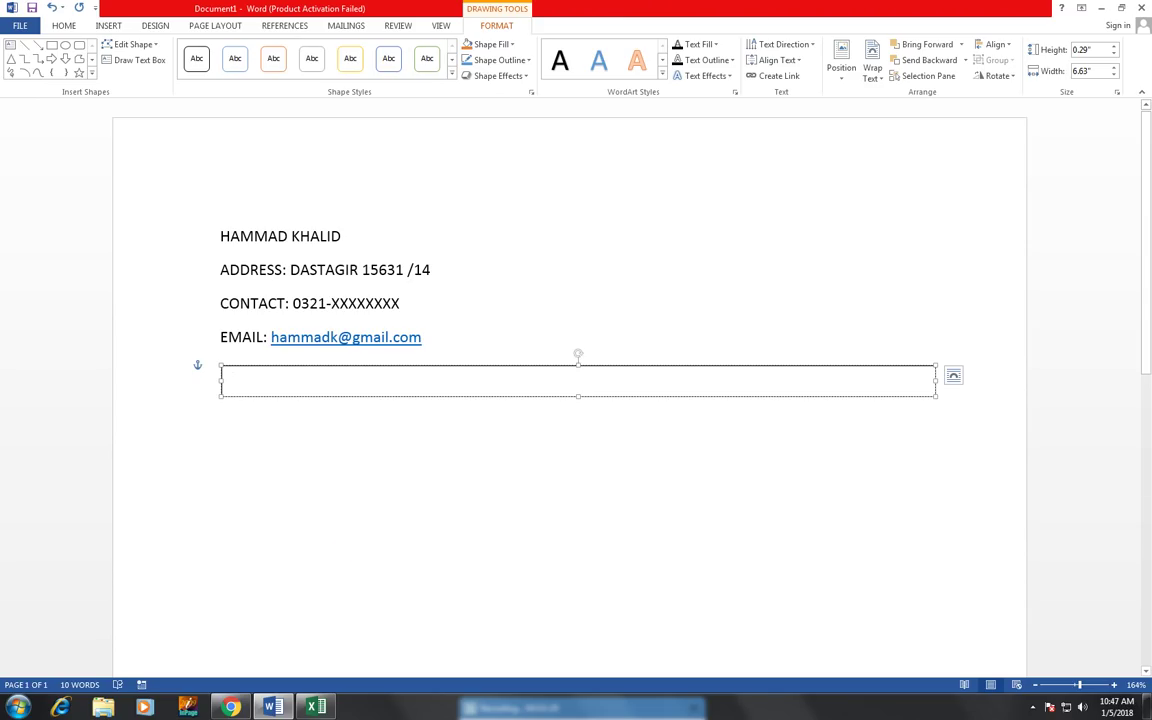
{"action": "type", "text": "obj"}
{"action": "type", "text": "tive"}
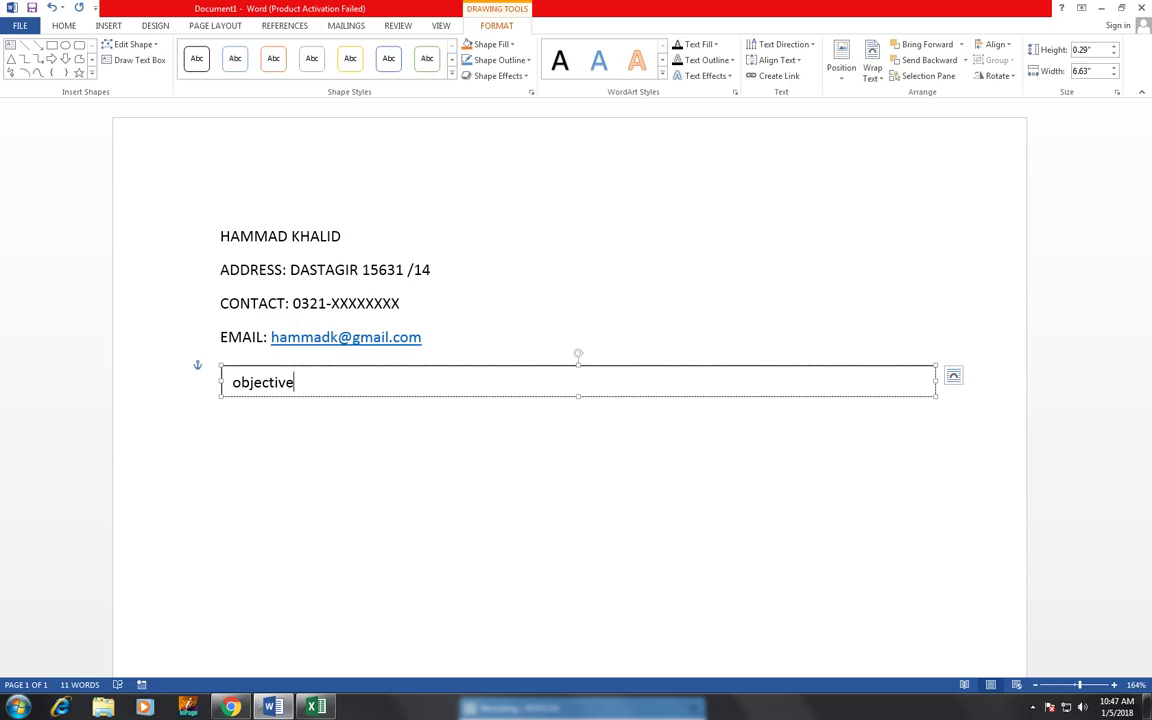
{"action": "key", "text": "BackSpace"}
{"action": "key", "text": "BackSpace"}
{"action": "key", "text": "BackSpace"}
{"action": "key", "text": "BackSpace"}
{"action": "key", "text": "BackSpace"}
{"action": "key", "text": "BackSpace"}
{"action": "key", "text": "BackSpace"}
{"action": "key", "text": "BackSpace"}
{"action": "key", "text": "BackSpace"}
{"action": "type", "text": "OBJECTIVE"}
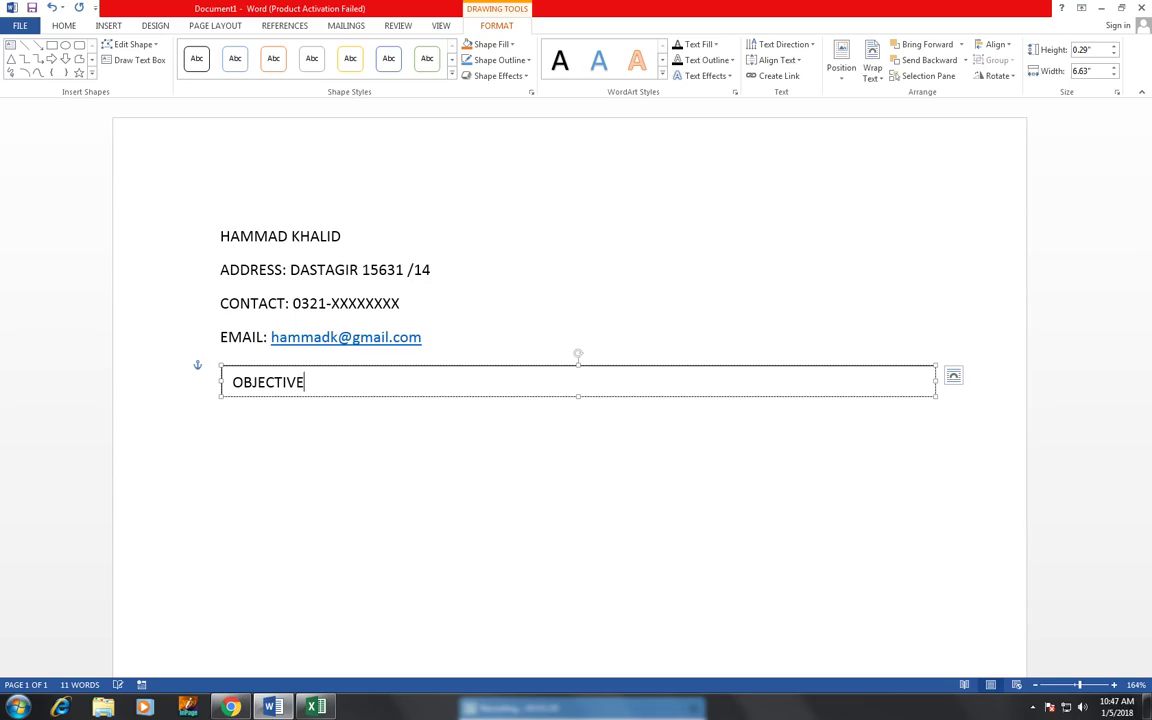
{"action": "left_click", "coordinate": [240, 428]}
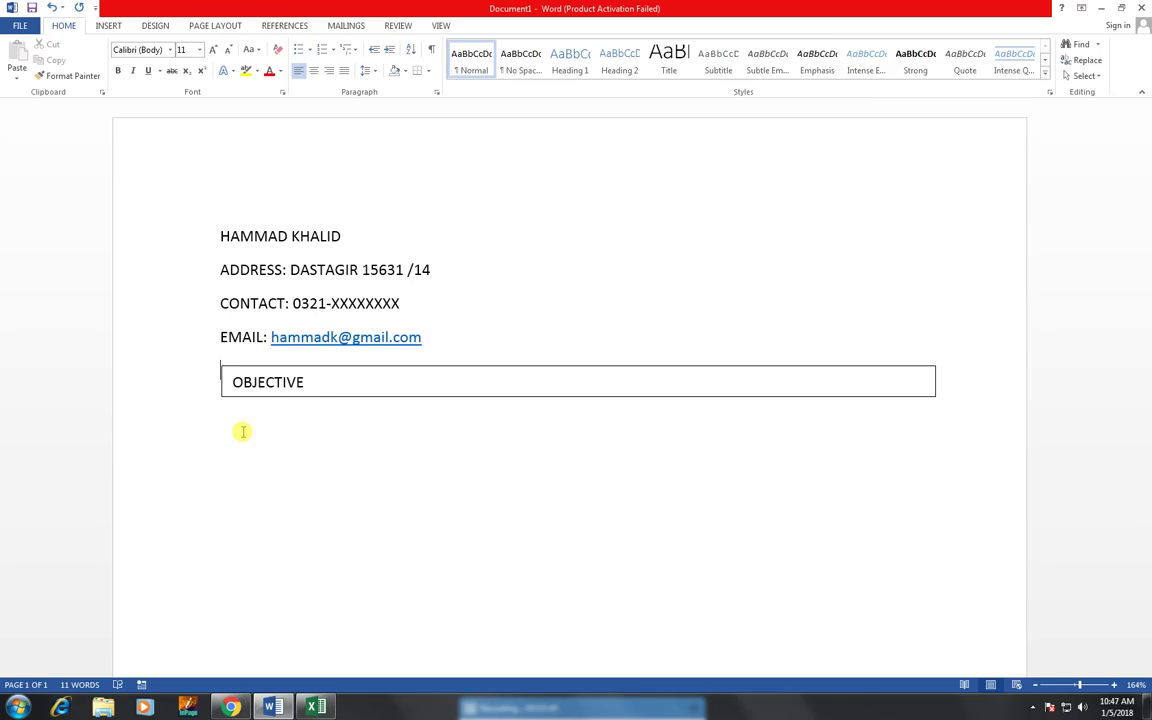
- Nudge the OBJECTIVE box back into place and move to the line beneath it
{"action": "key", "text": "Return"}
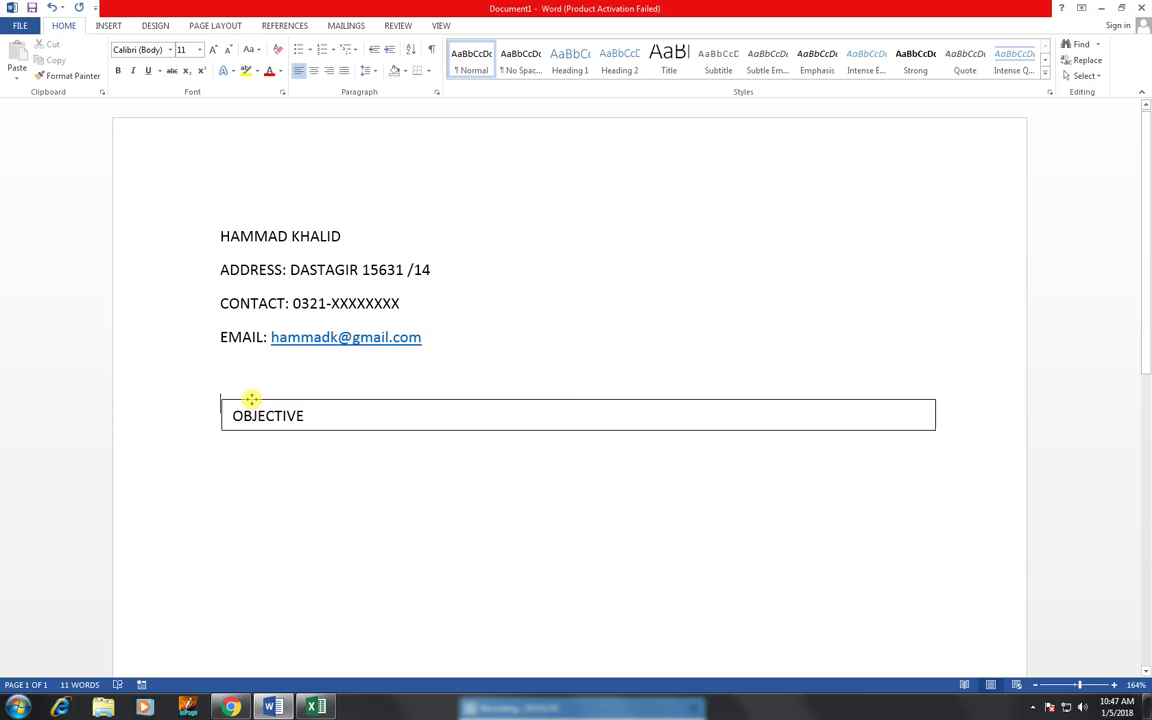
{"action": "left_click_drag", "start_coordinate": [251, 399], "coordinate": [245, 365]}
{"action": "left_click", "coordinate": [260, 419]}
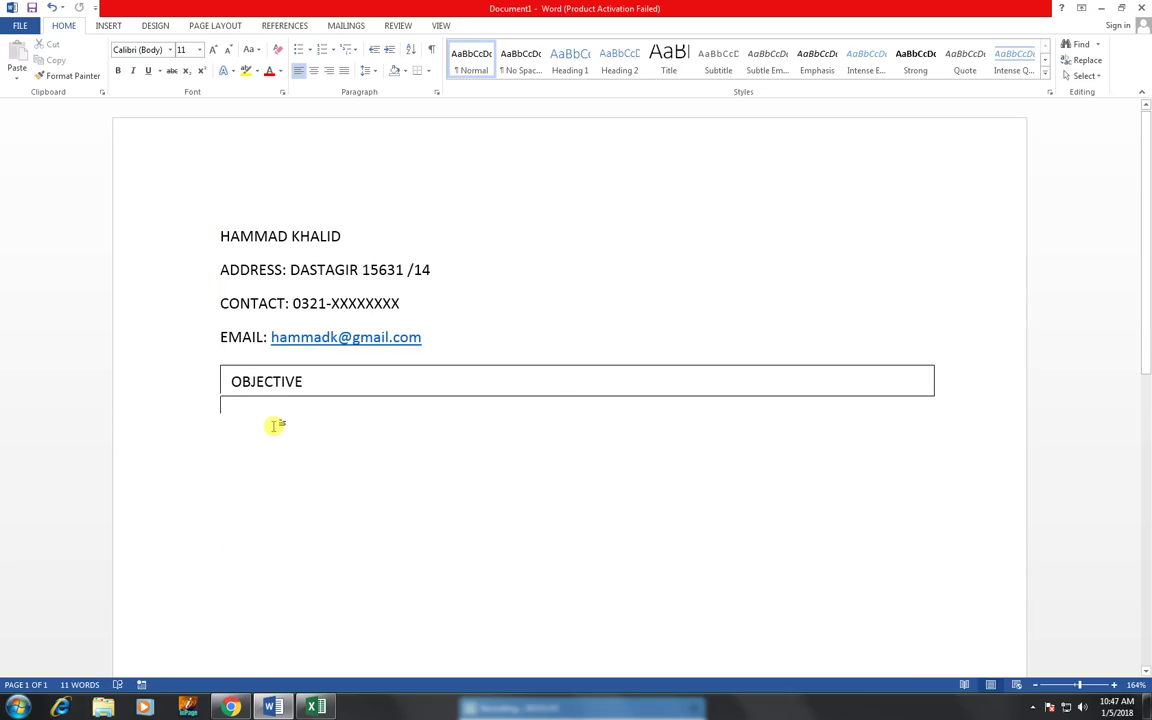
{"action": "key", "text": "Return"}
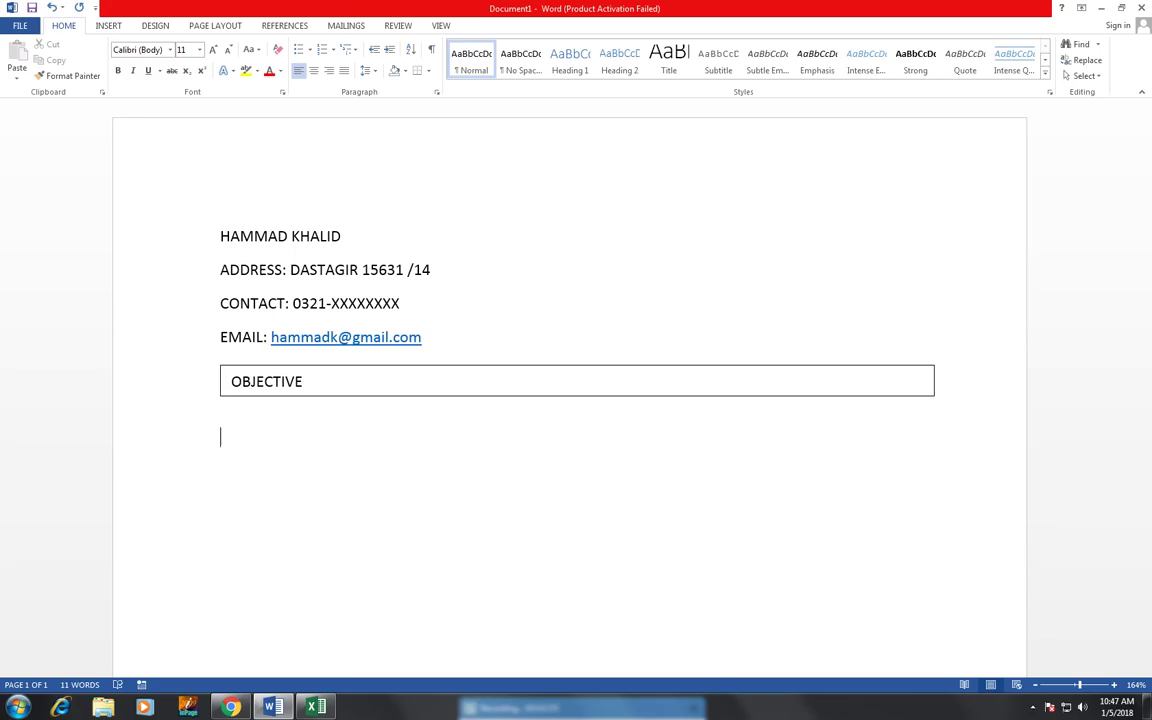
- Type the objective 'TO SEEK A CHALLENGING POSITION… ENHANCEMENT OF MY KNOWLEDGE.'
{"action": "type", "text": "t"}
{"action": "key", "text": "BackSpace"}
{"action": "type", "text": "TO SEEK A CHALL"}
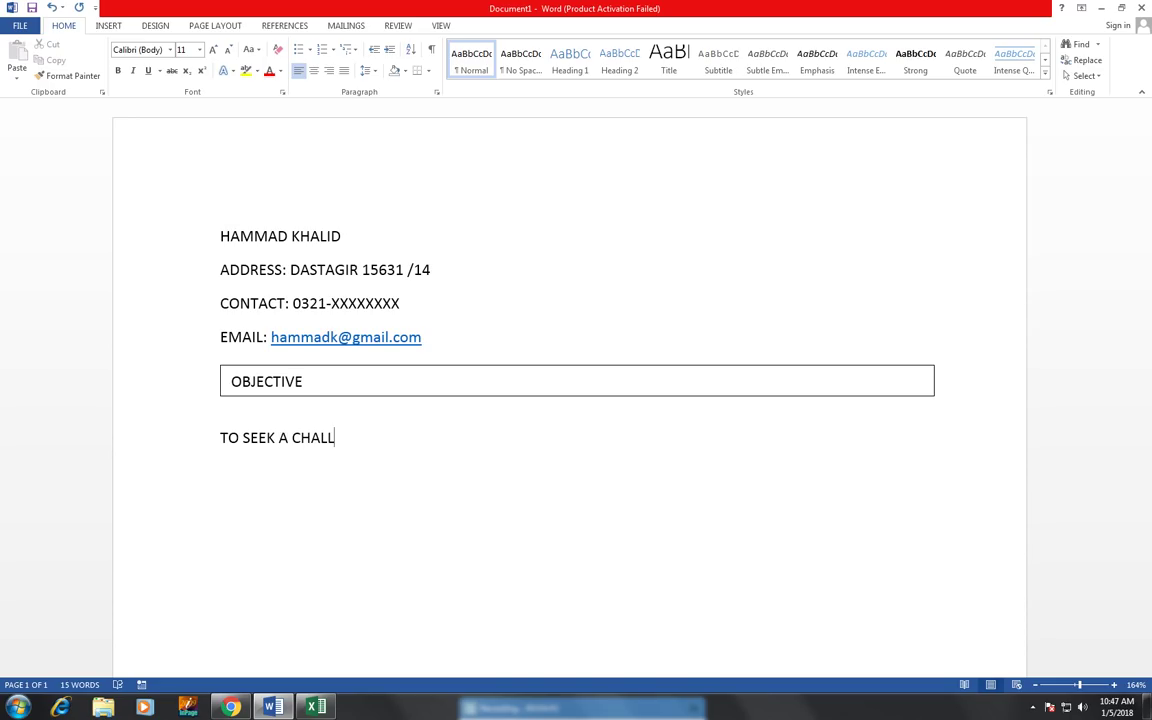
{"action": "type", "text": "ENGING POSITION"}
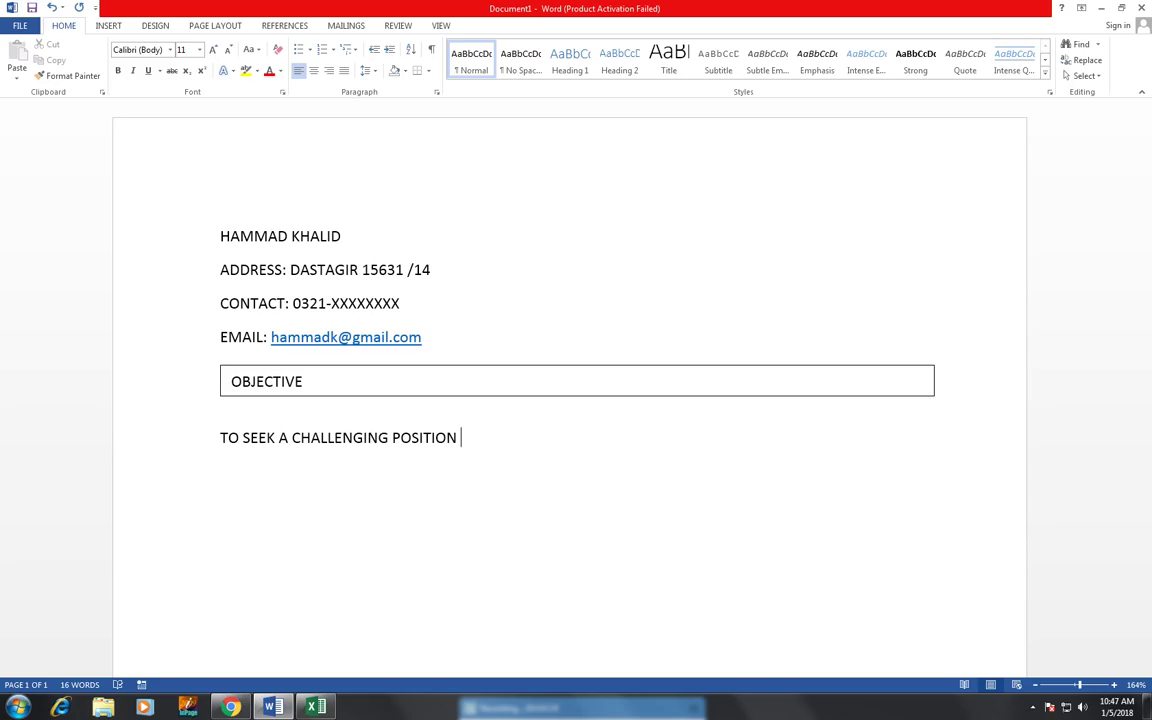
{"action": "type", "text": " IN A REPUTABL"}
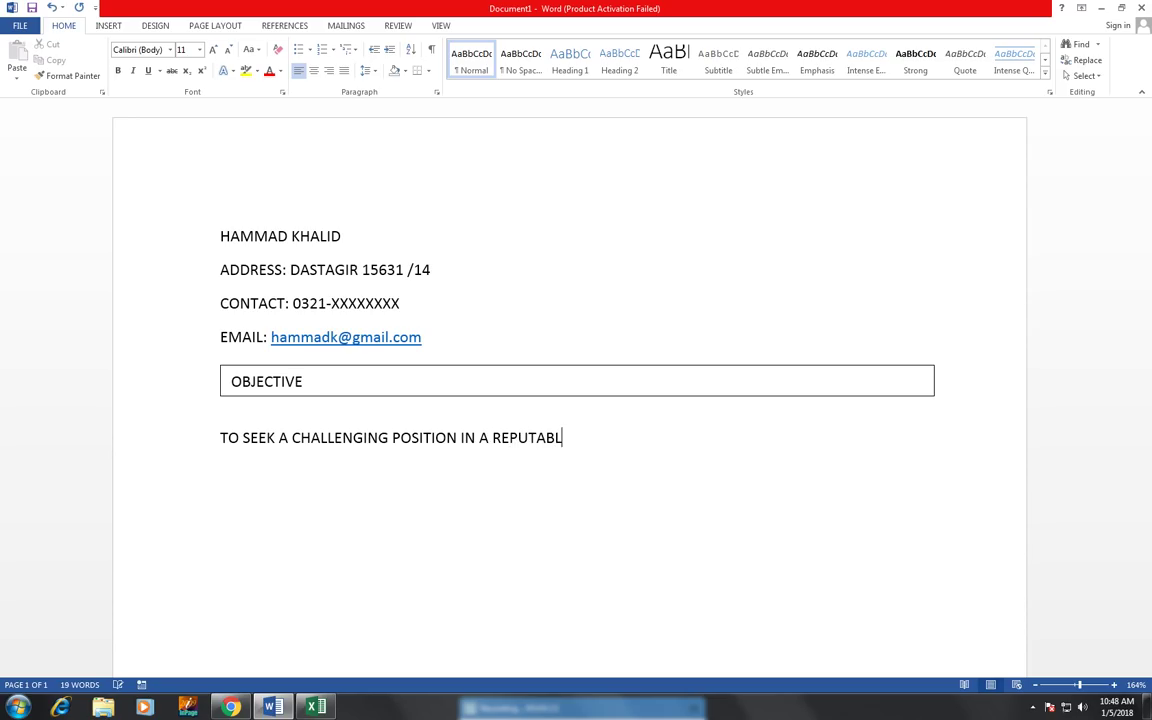
{"action": "type", "text": "E PROGRESSIVE"}
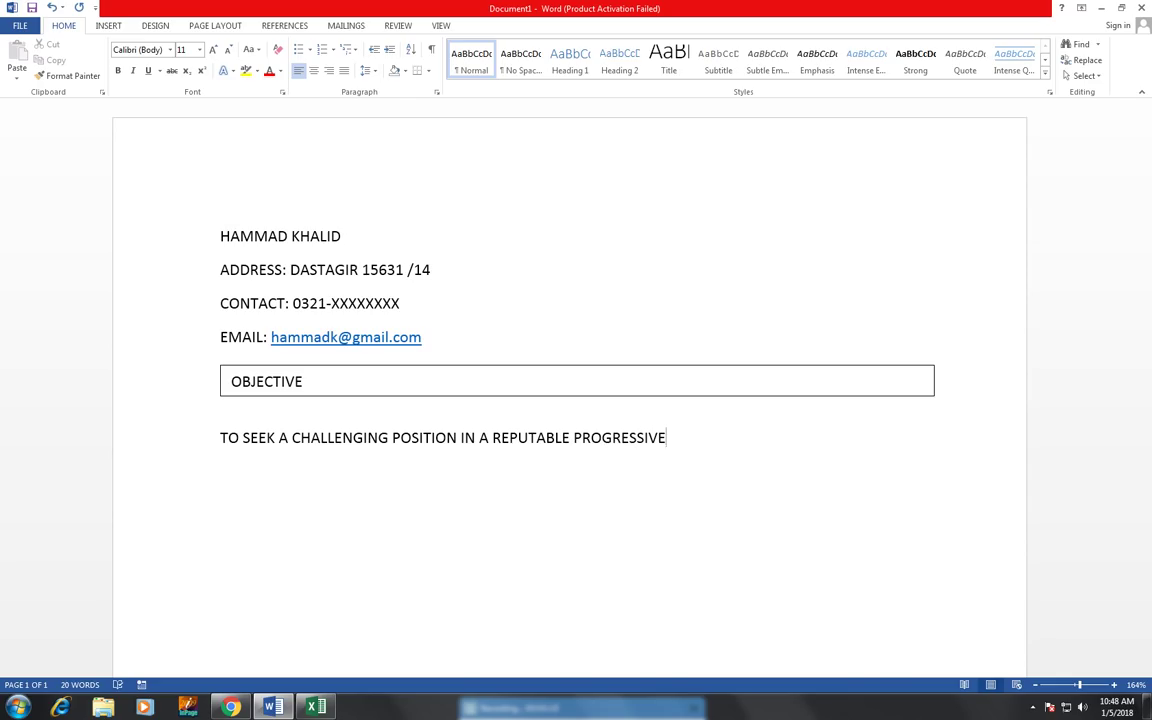
{"action": "type", "text": " & GROWIN"}
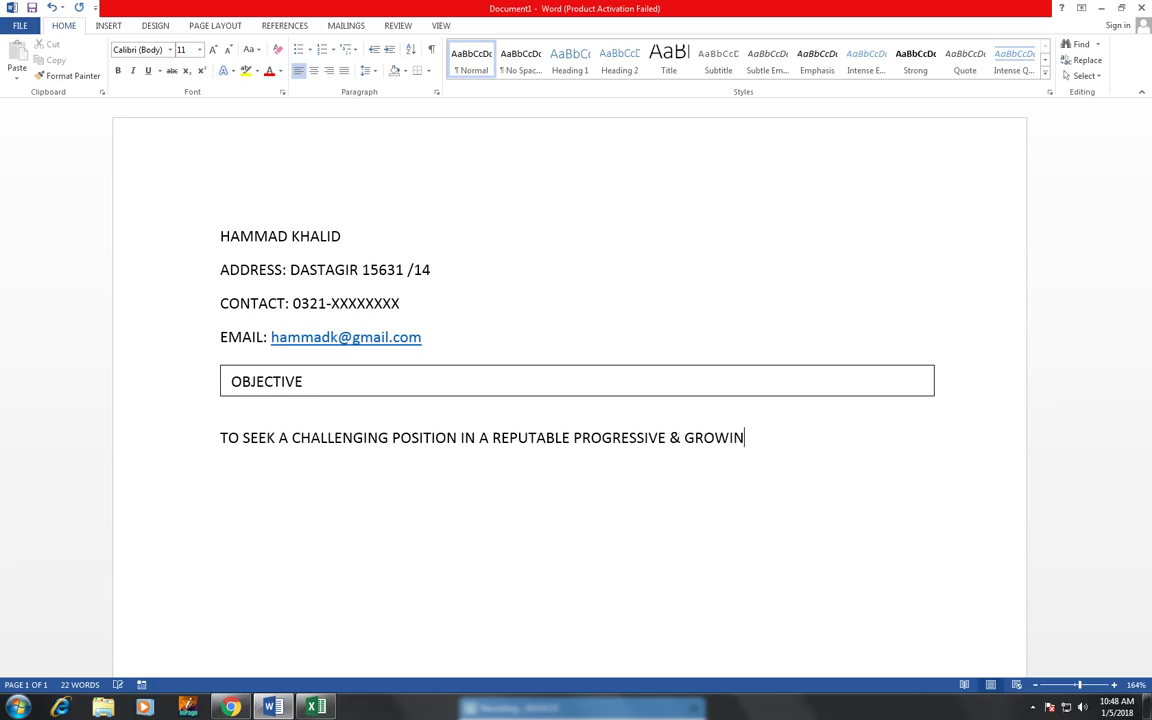
{"action": "type", "text": "G ORGANIZATION "}
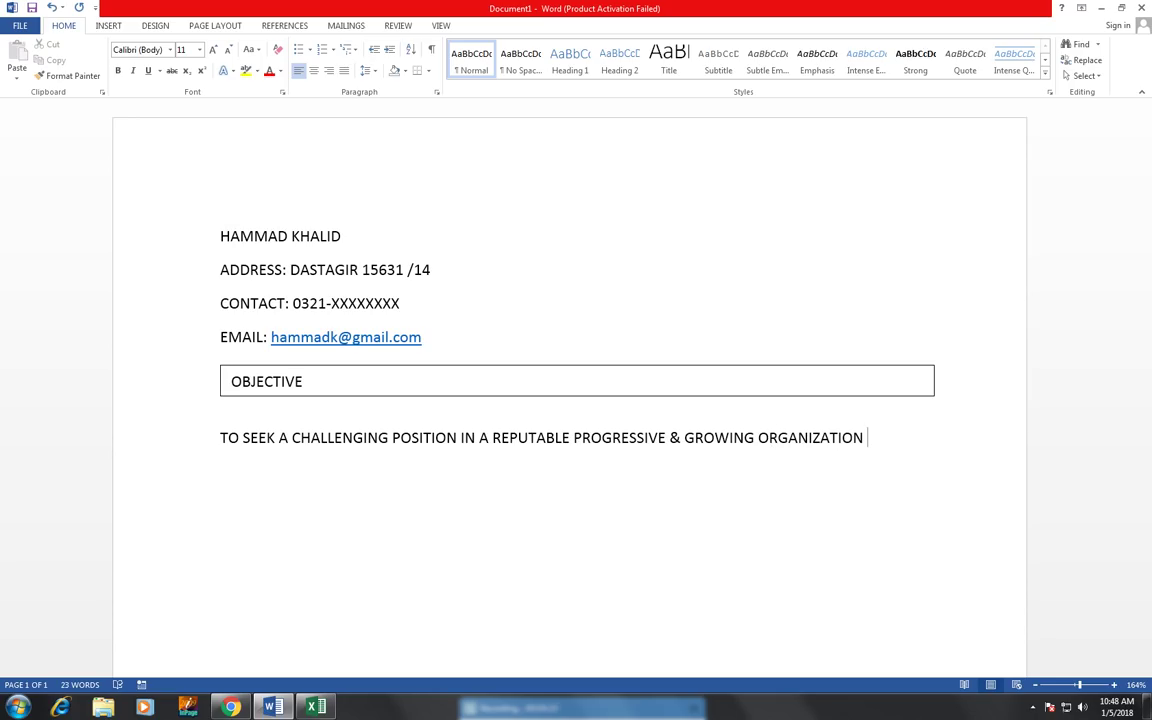
{"action": "type", "text": "E"}
{"action": "key", "text": "BackSpace"}
{"action": "type", "text": "WHERE I MAY "}
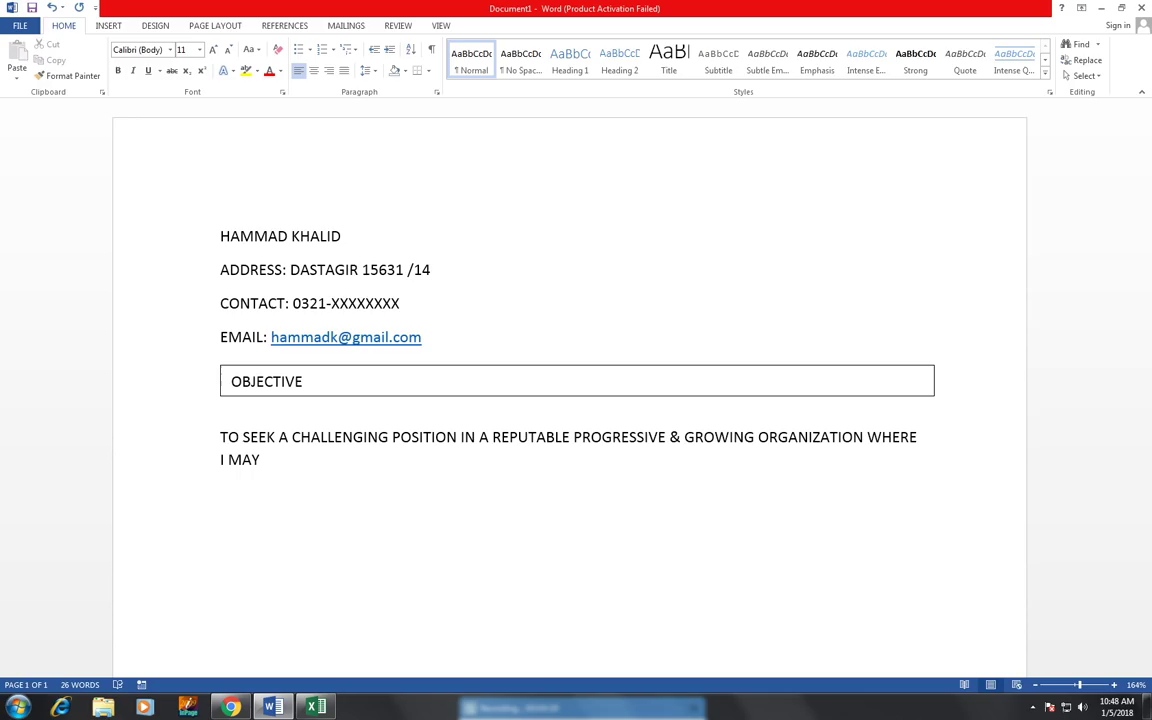
{"action": "type", "text": "BB"}
{"action": "key", "text": "BackSpace"}
{"action": "type", "text": "E"}
{"action": "key", "text": "BackSpace"}
{"action": "type", "text": "TO UITILIZE"}
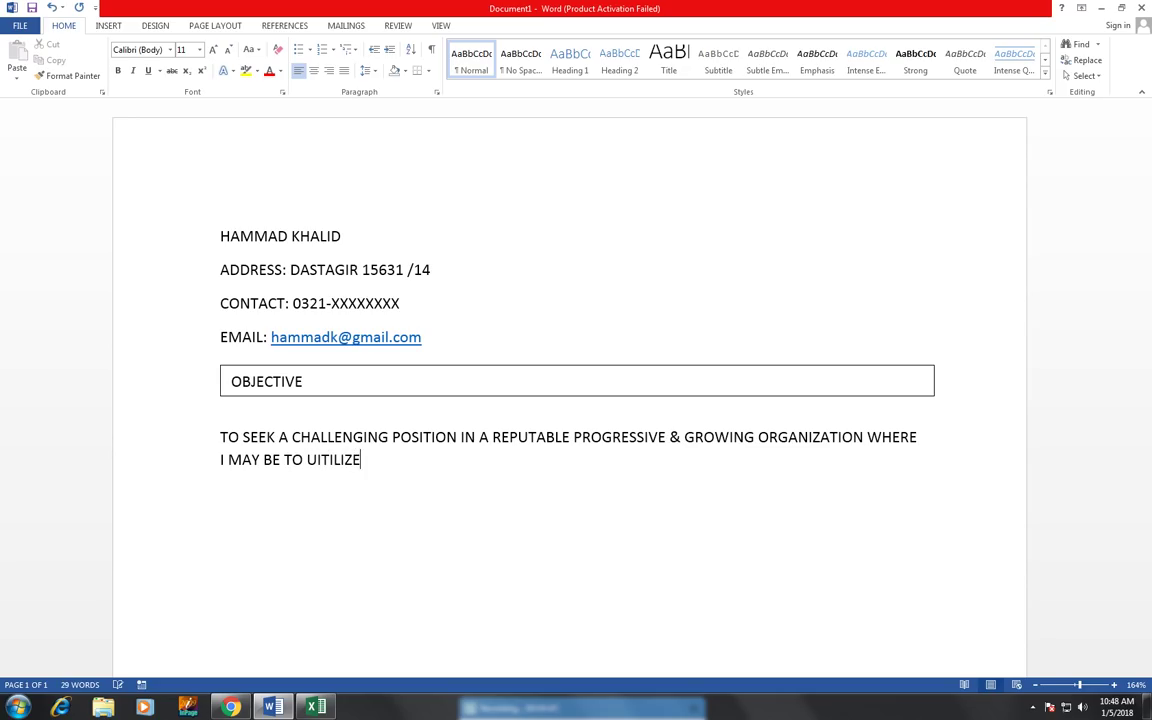
{"action": "type", "text": " MY A"}
{"action": "key", "text": "BackSpace"}
{"action": "type", "text": "SKILLS &"}
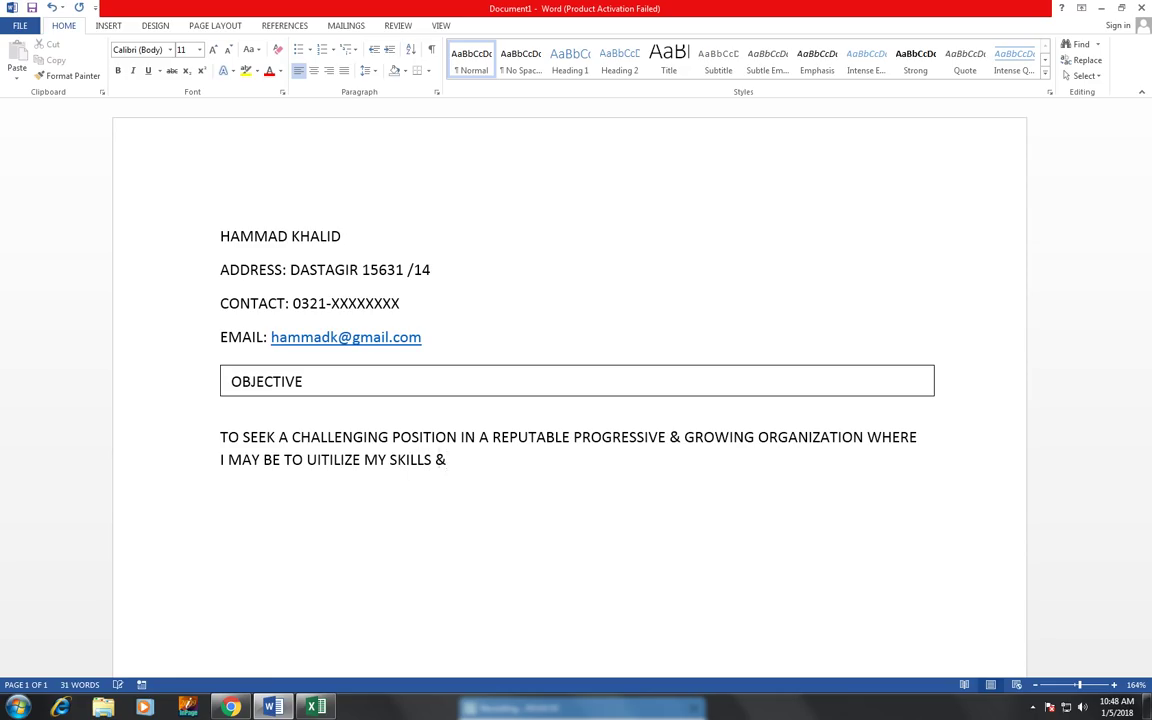
{"action": "type", "text": " ABILITY WITH "}
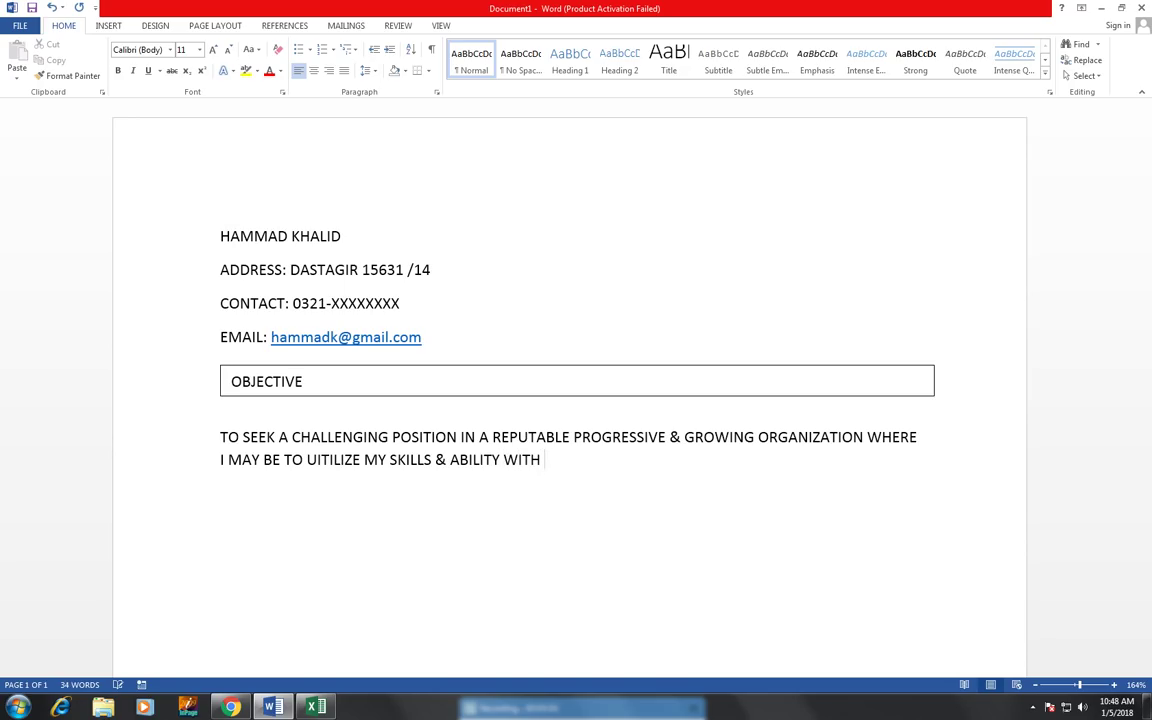
{"action": "type", "text": "AN OPPORTUNITY "}
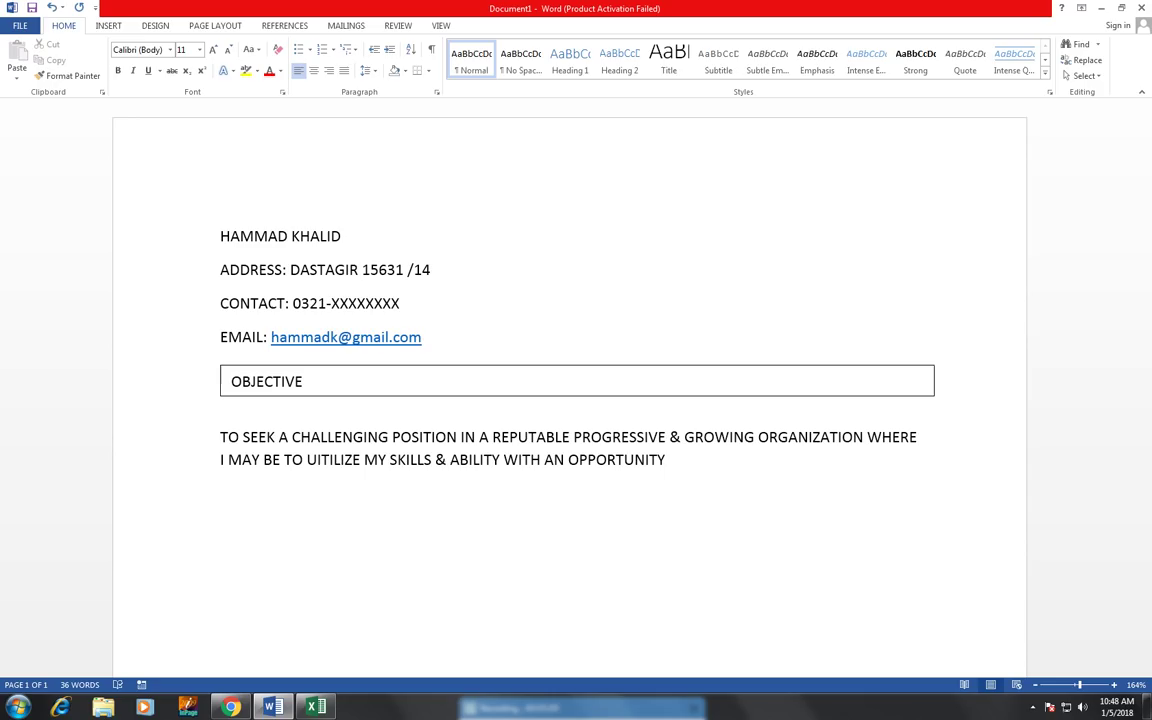
{"action": "type", "text": "OF GROWTH "}
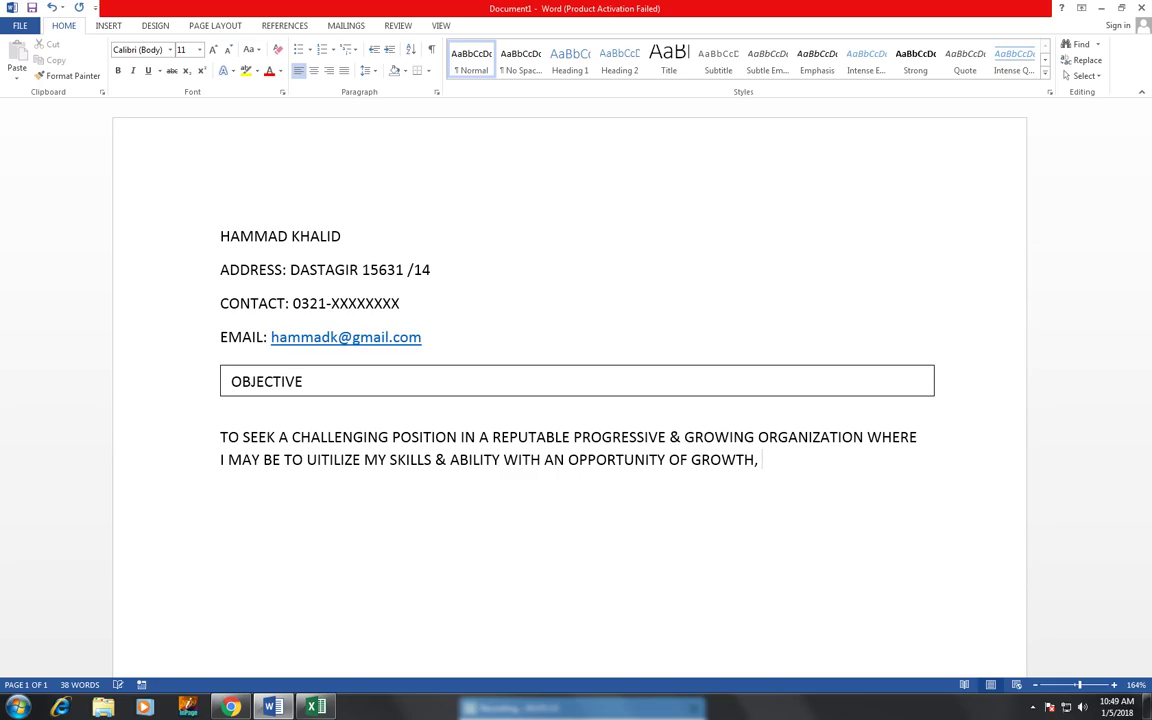
{"action": "type", "text": "ADVANCEMNET"}
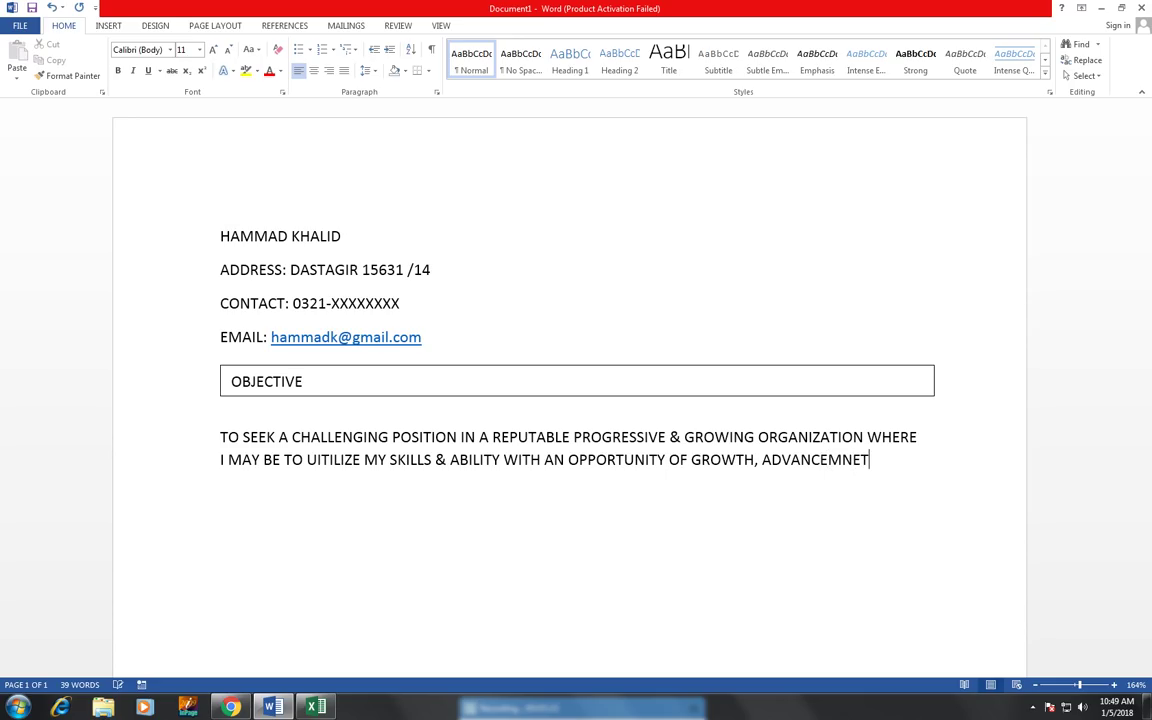
{"action": "type", "text": " & ex"}
{"action": "key", "text": "BackSpace"}
{"action": "key", "text": "BackSpace"}
{"action": "type", "text": "ENHA"}
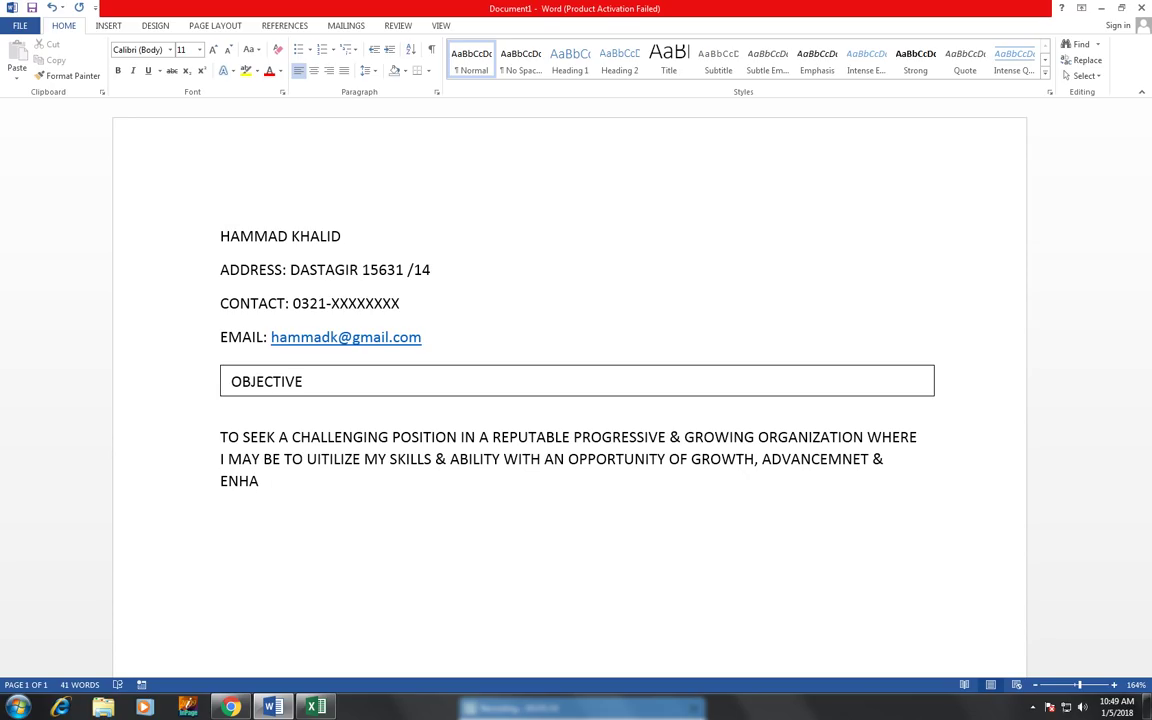
{"action": "type", "text": "NCEMENT O"}
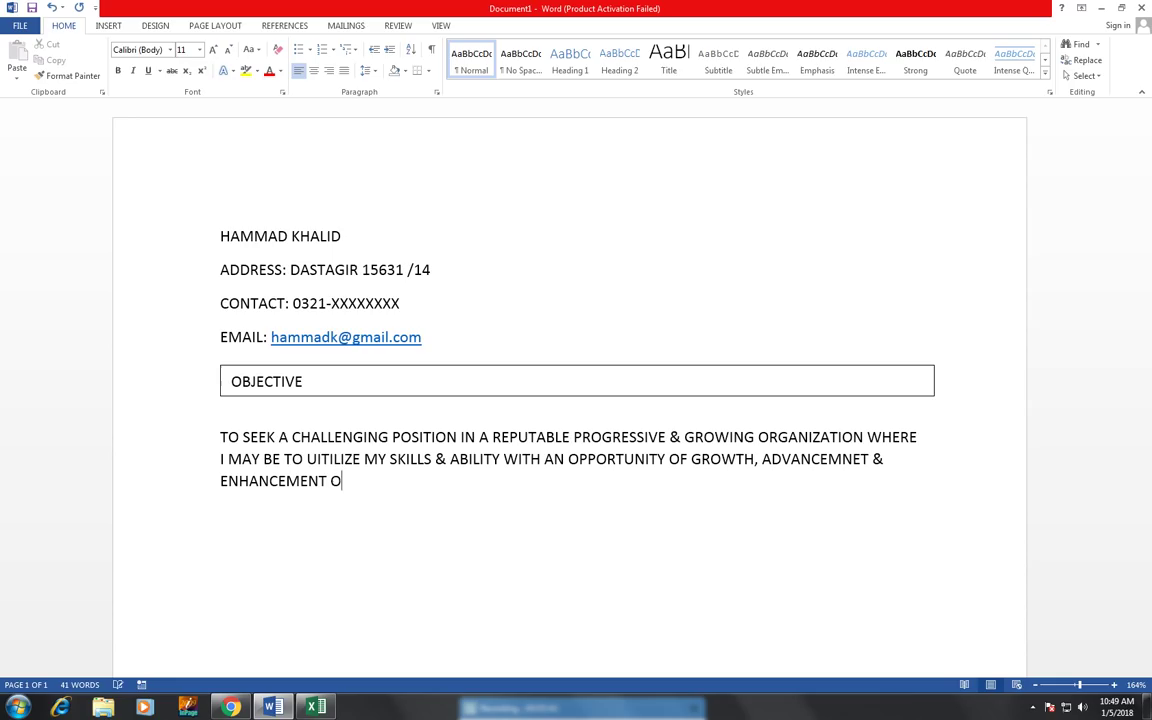
{"action": "type", "text": "F MY KNOWLED"}
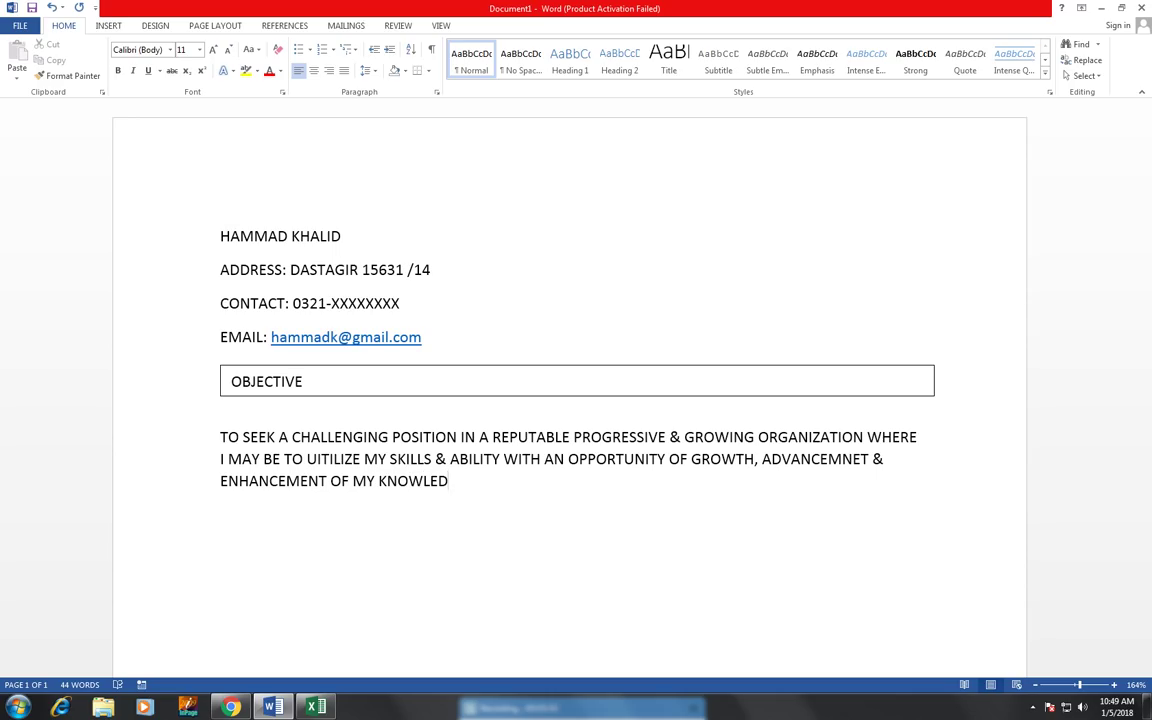
{"action": "type", "text": "GE."}
- Copy the OBJECTIVE bar below the paragraph, retitle it EDUCATION, and reposition it
{"action": "left_click", "coordinate": [393, 367]}
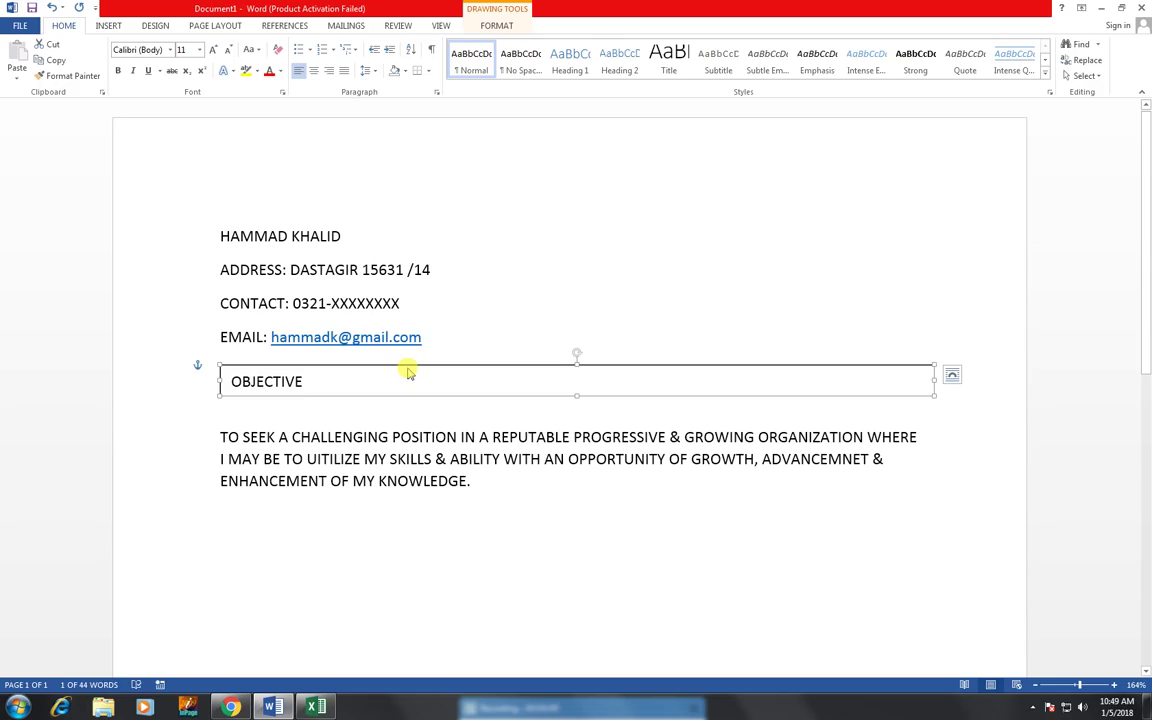
{"action": "left_click_drag", "start_coordinate": [407, 366], "coordinate": [385, 501]}
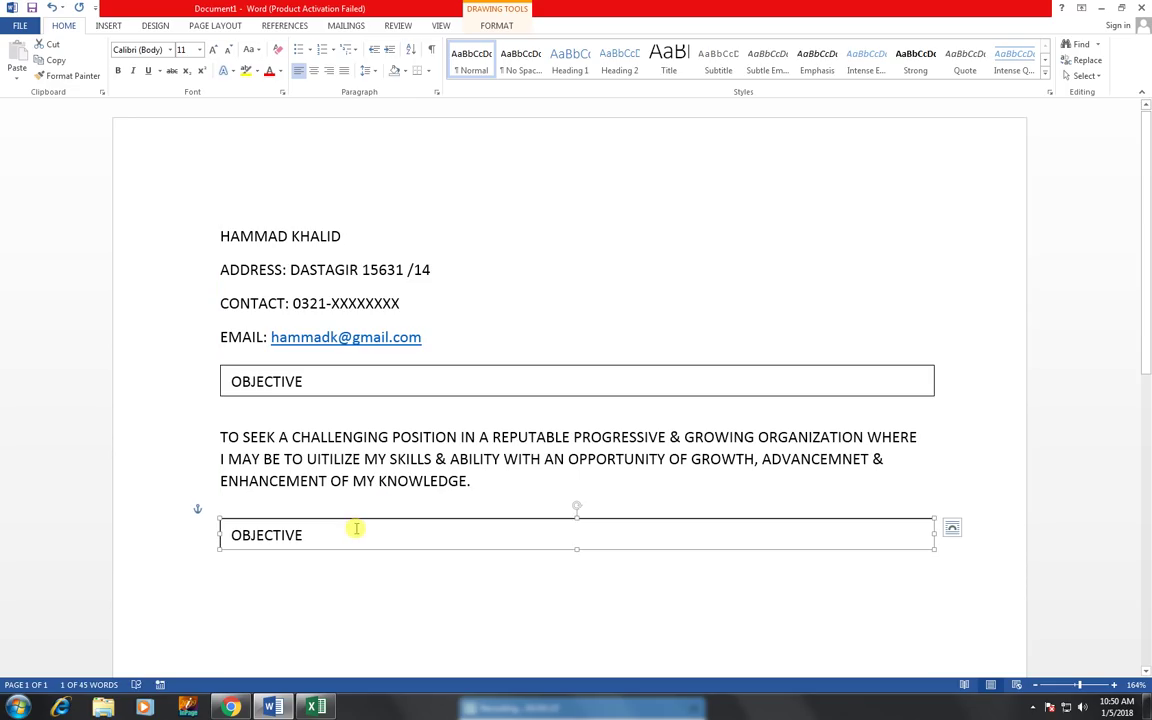
{"action": "left_click_drag", "start_coordinate": [345, 538], "coordinate": [227, 533]}
{"action": "key", "text": "BackSpace"}
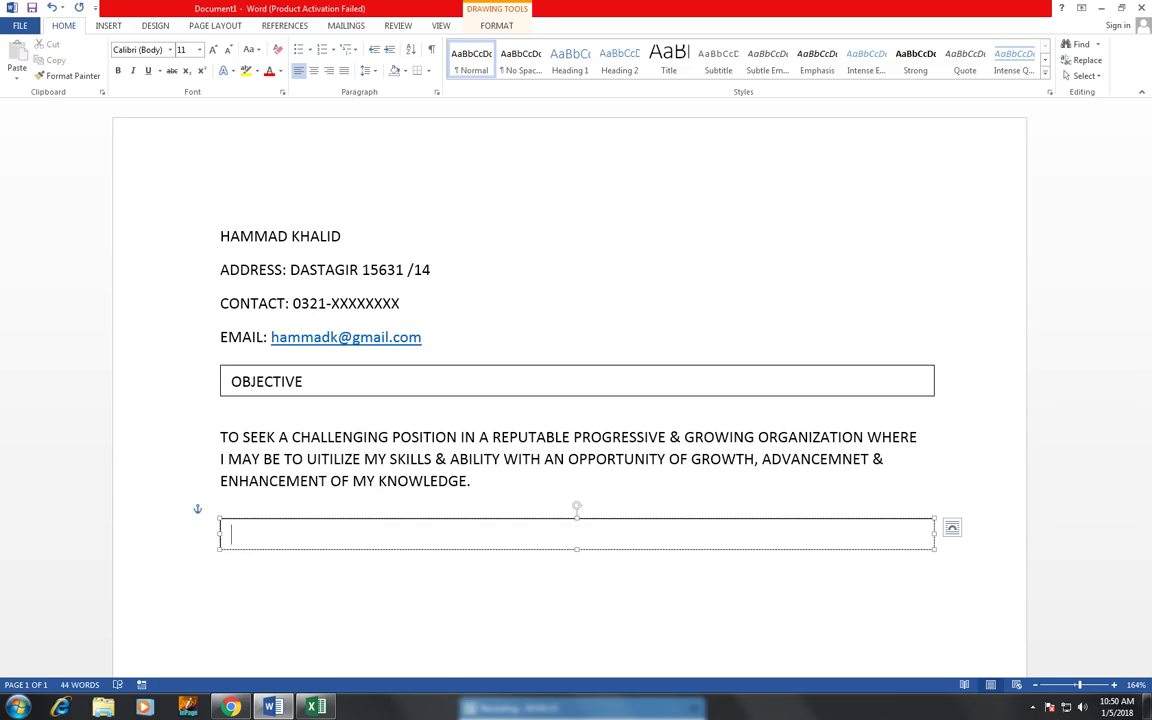
{"action": "type", "text": "EDUCATION"}
{"action": "left_click", "coordinate": [298, 596]}
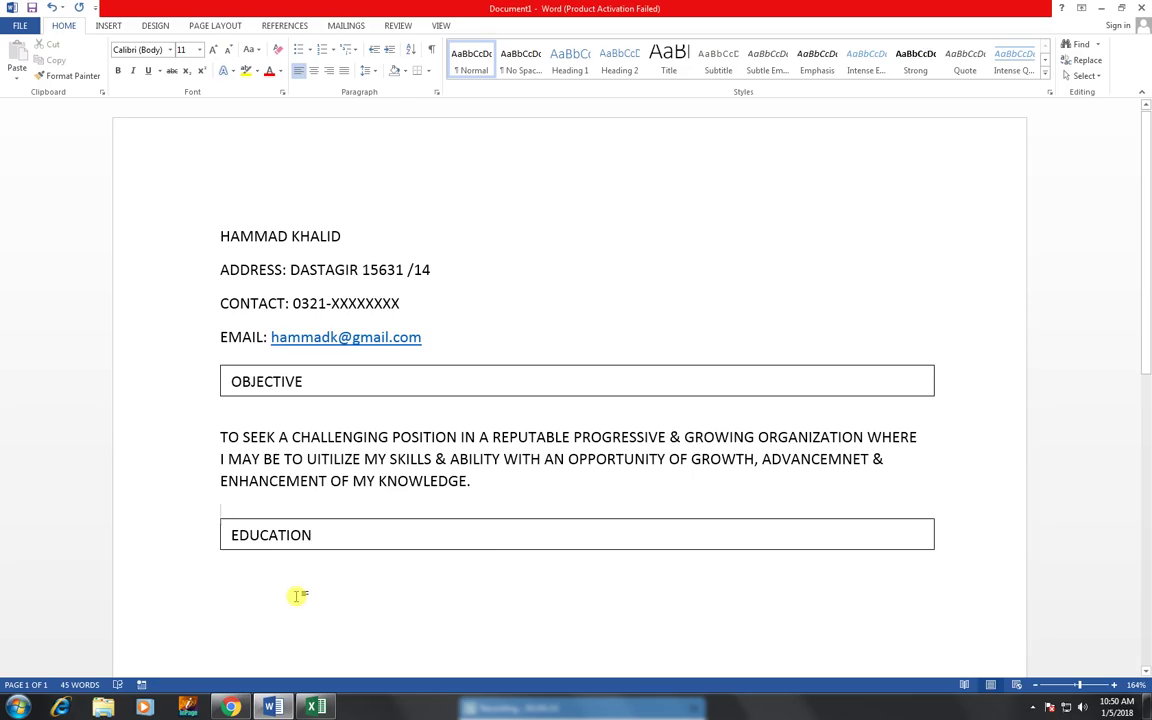
{"action": "key", "text": "Return"}
{"action": "key", "text": "Return"}
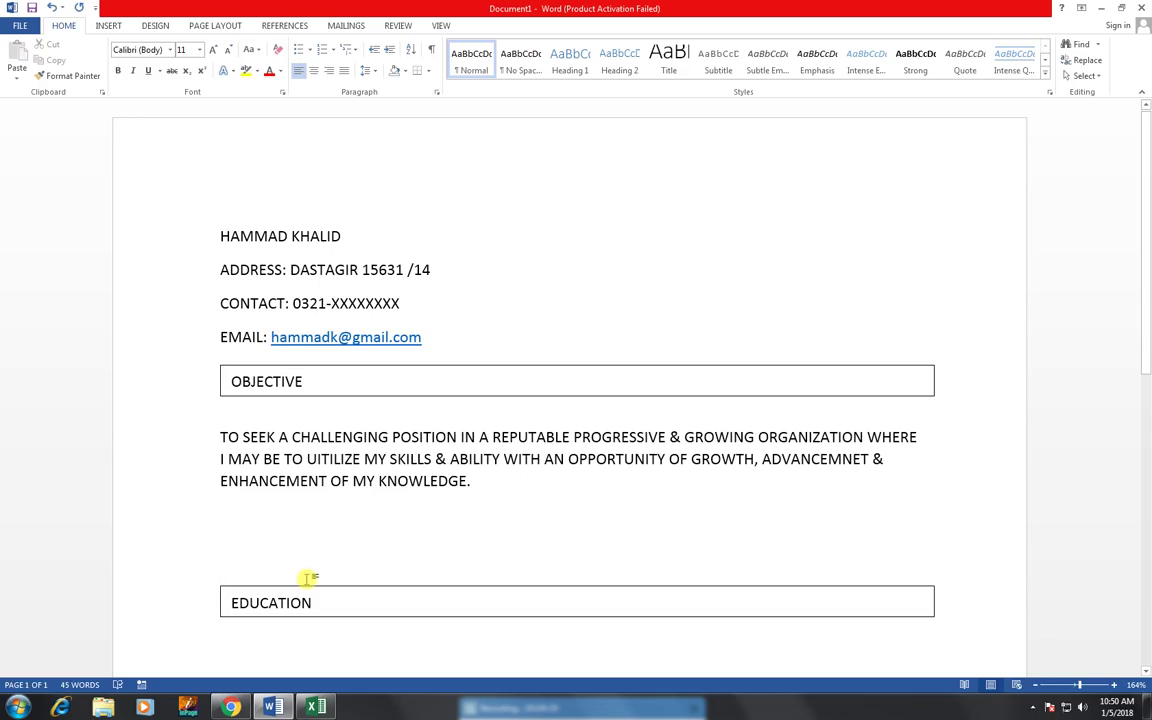
{"action": "mouse_move", "coordinate": [309, 582]}
{"action": "left_mouse_down"}
{"action": "mouse_move", "coordinate": [311, 506]}
{"action": "mouse_move", "coordinate": [305, 530]}
{"action": "left_mouse_up"}
- Add 'MATRICULATION (SCIENCE) FROM BOARD OF SECONDARY EDUCATION KARACHI' and 'INTERMEDIATE (COMMERCE) (IS IN PROGRESS)' lines
{"action": "left_click", "coordinate": [329, 563]}
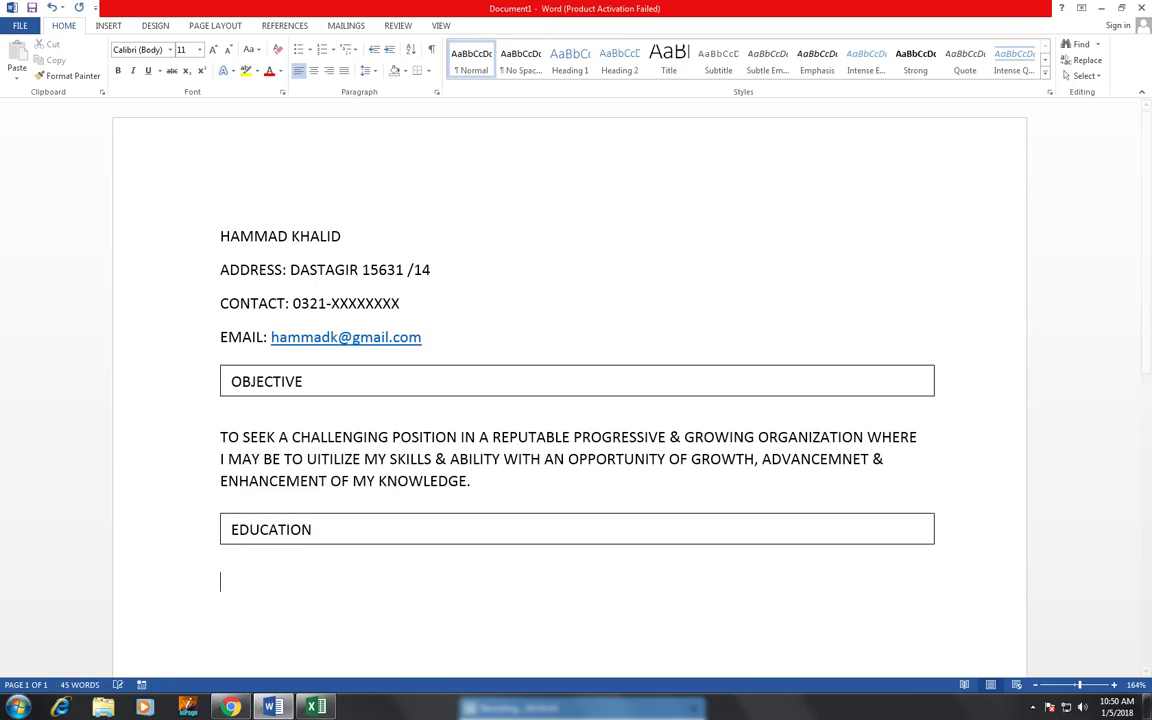
{"action": "type", "text": "MATRIC"}
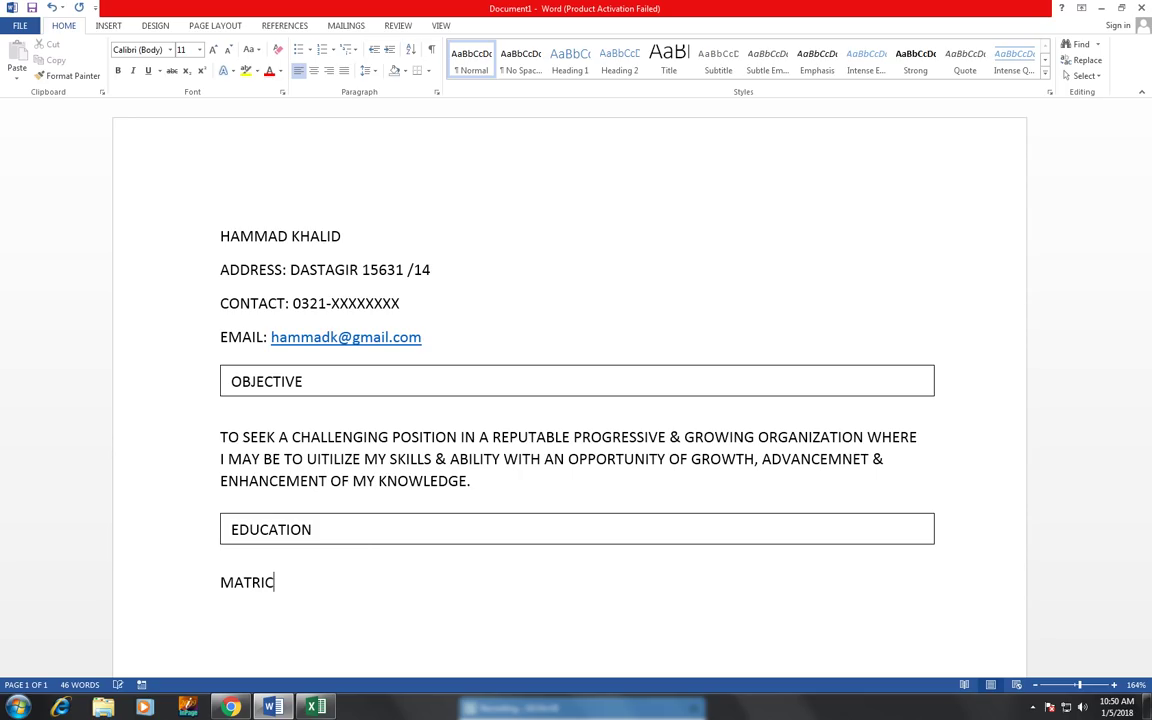
{"action": "type", "text": "ULATION"}
{"action": "type", "text": "(SCI"}
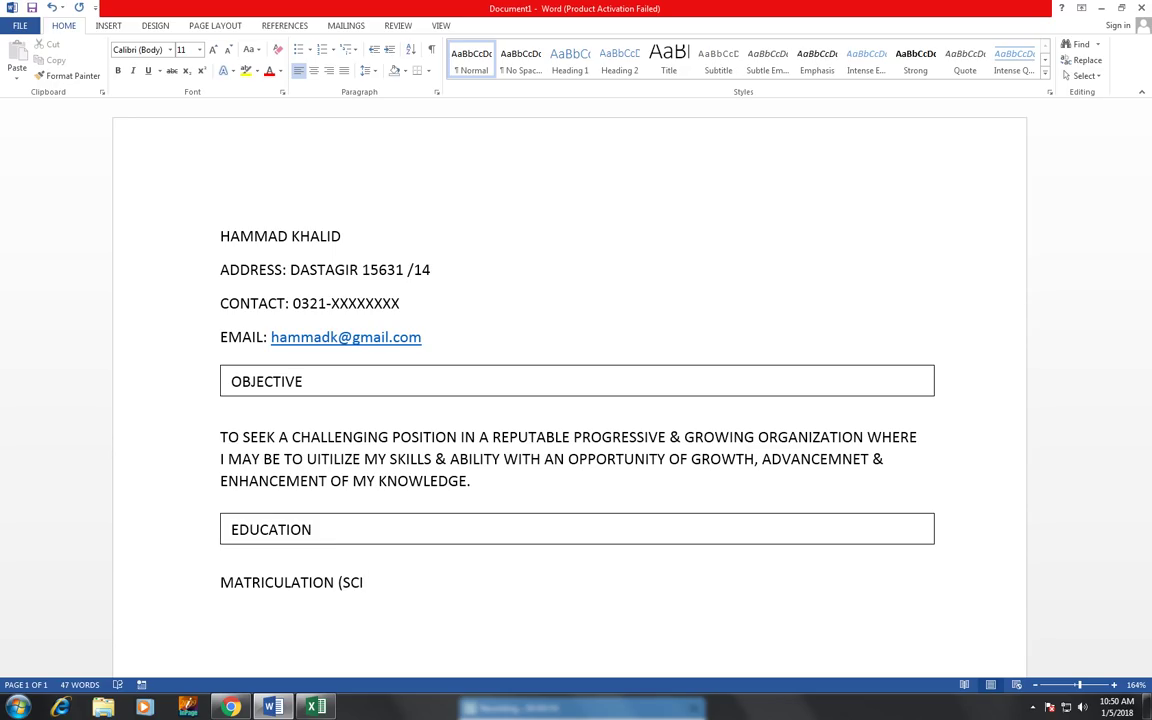
{"action": "type", "text": "ENCE )"}
{"action": "key", "text": "BackSpace"}
{"action": "key", "text": "BackSpace"}
{"action": "type", "text": ") FROM BOARD "}
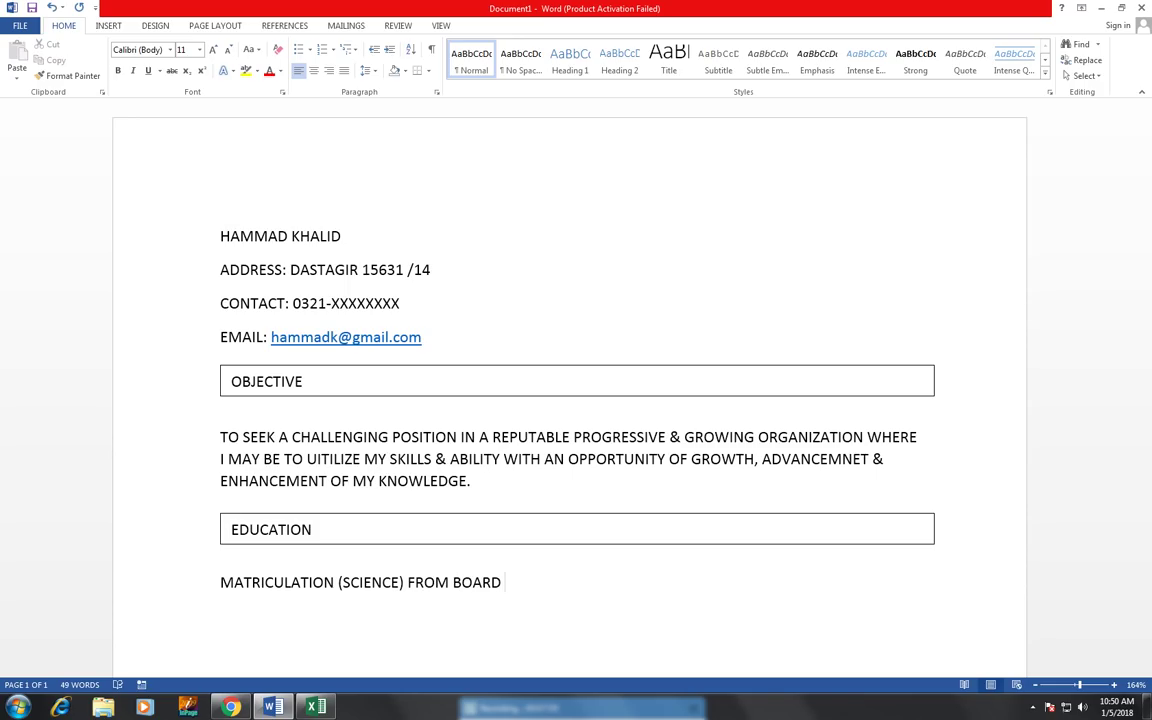
{"action": "type", "text": "OF SECONDRY "}
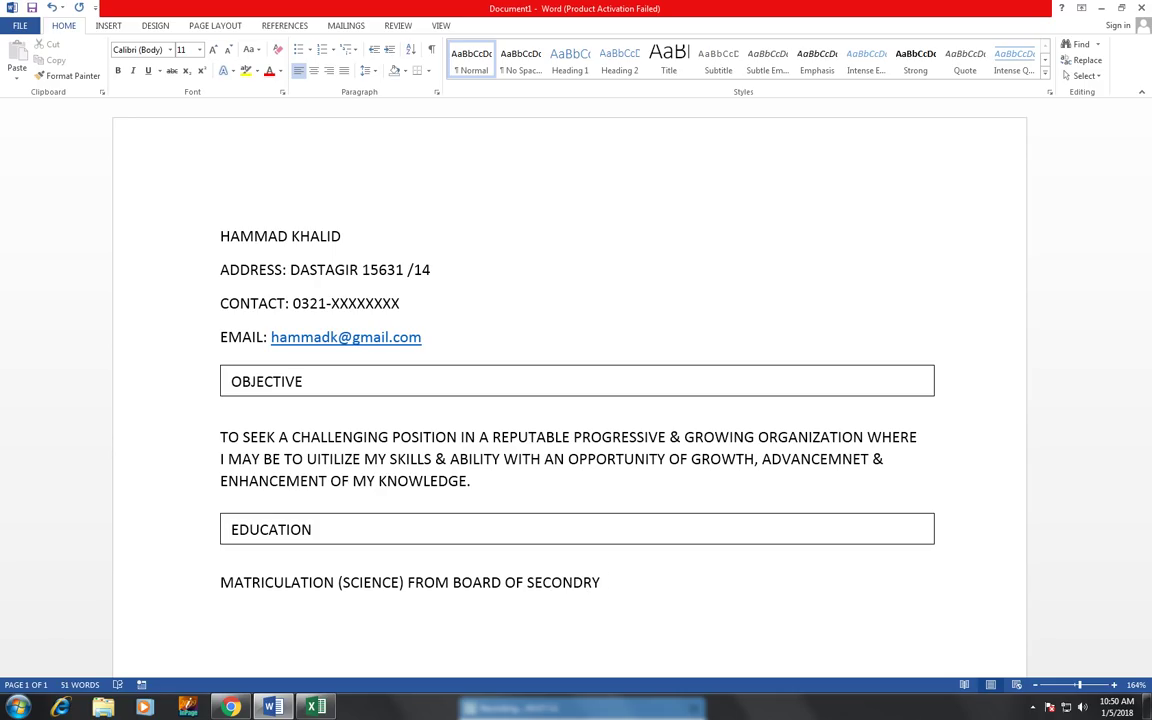
{"action": "type", "text": "EDUCATO"}
{"action": "type", "text": "N"}
{"action": "key", "text": "BackSpace"}
{"action": "key", "text": "BackSpace"}
{"action": "type", "text": "ION "}
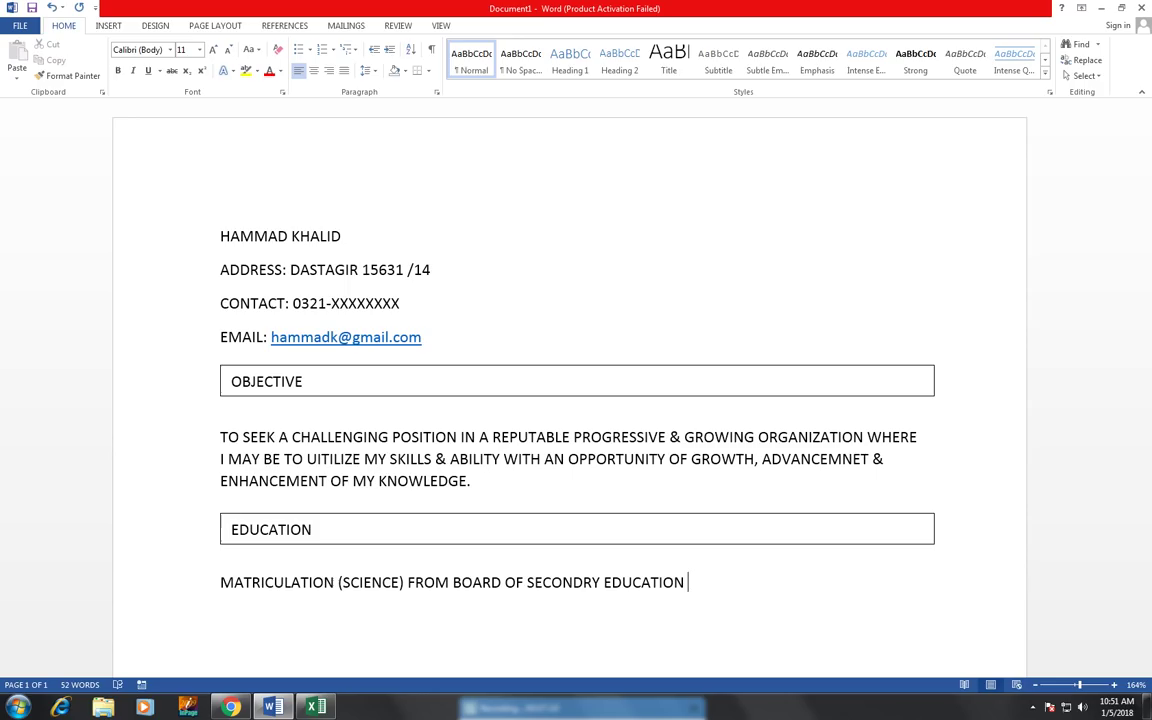
{"action": "type", "text": "KARACHI"}
{"action": "key", "text": "Return"}
{"action": "type", "text": "INTER"}
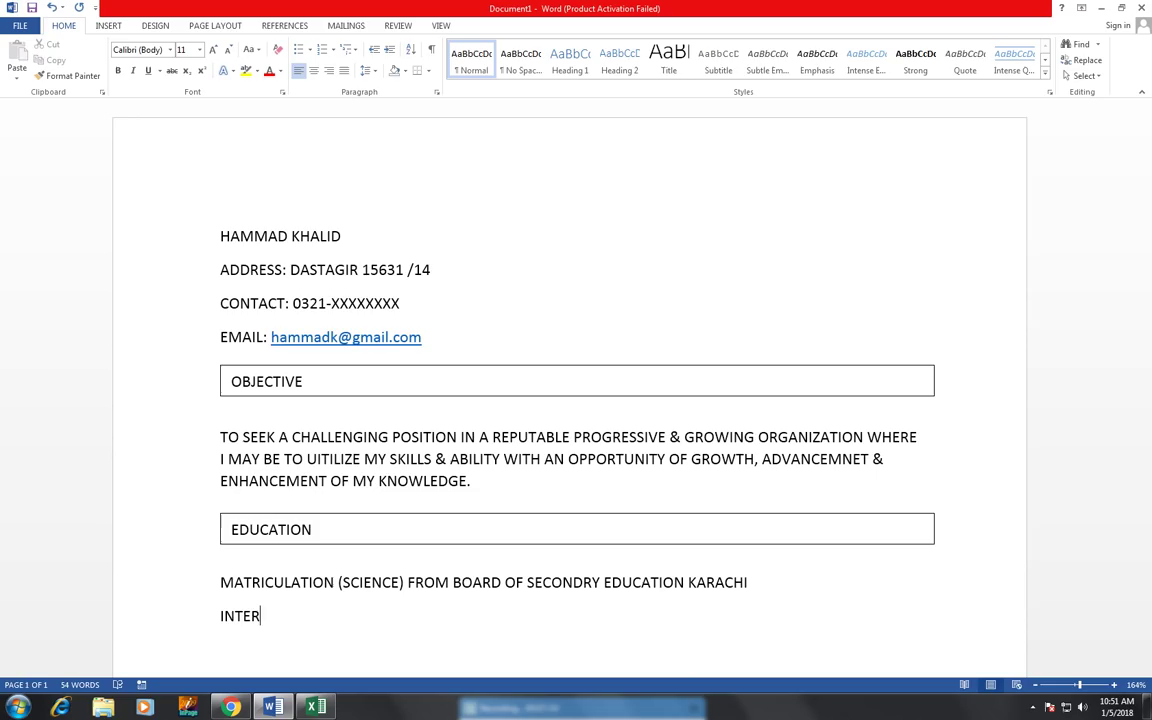
{"action": "type", "text": "MEDIATE (COOM"}
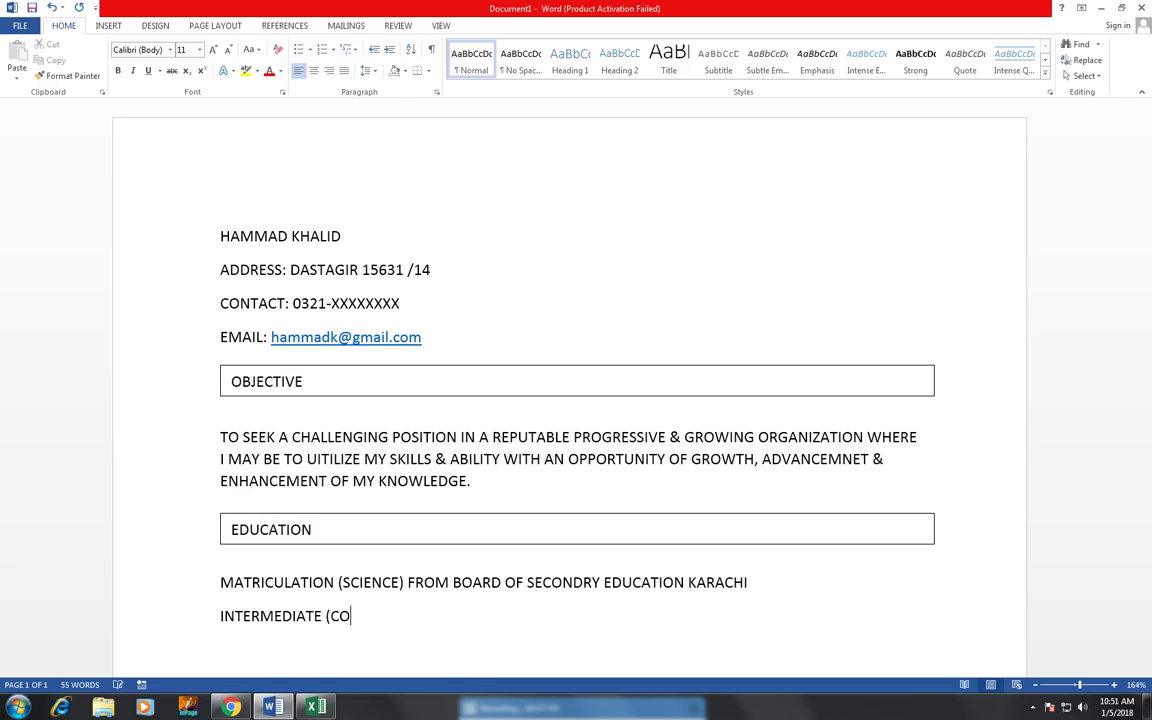
{"action": "key", "text": "BackSpace"}
{"action": "key", "text": "BackSpace"}
{"action": "type", "text": "MMERCE) ("}
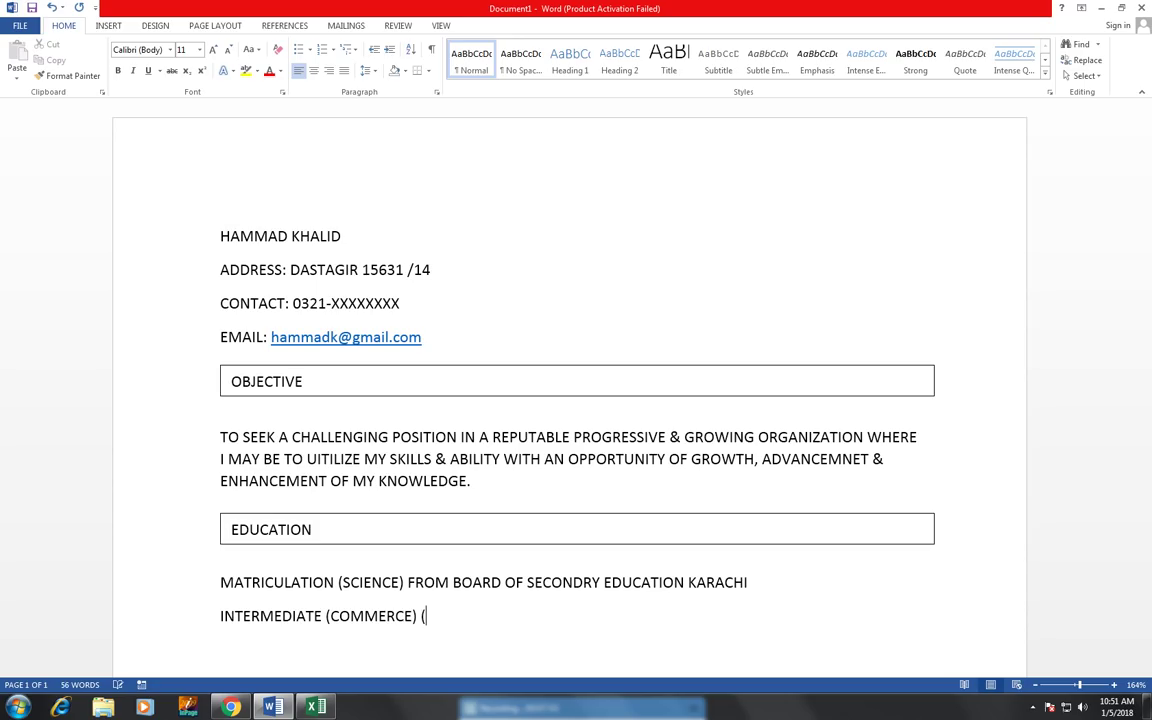
{"action": "type", "text": "IS IN PROGR"}
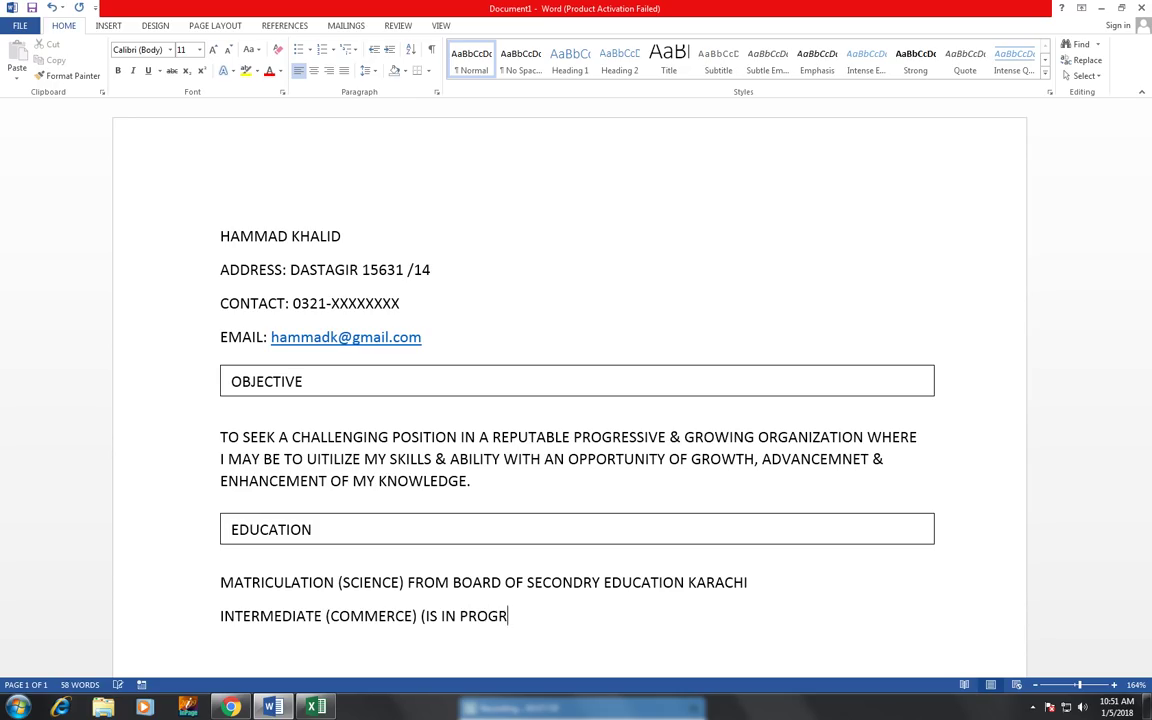
{"action": "type", "text": "SS)"}
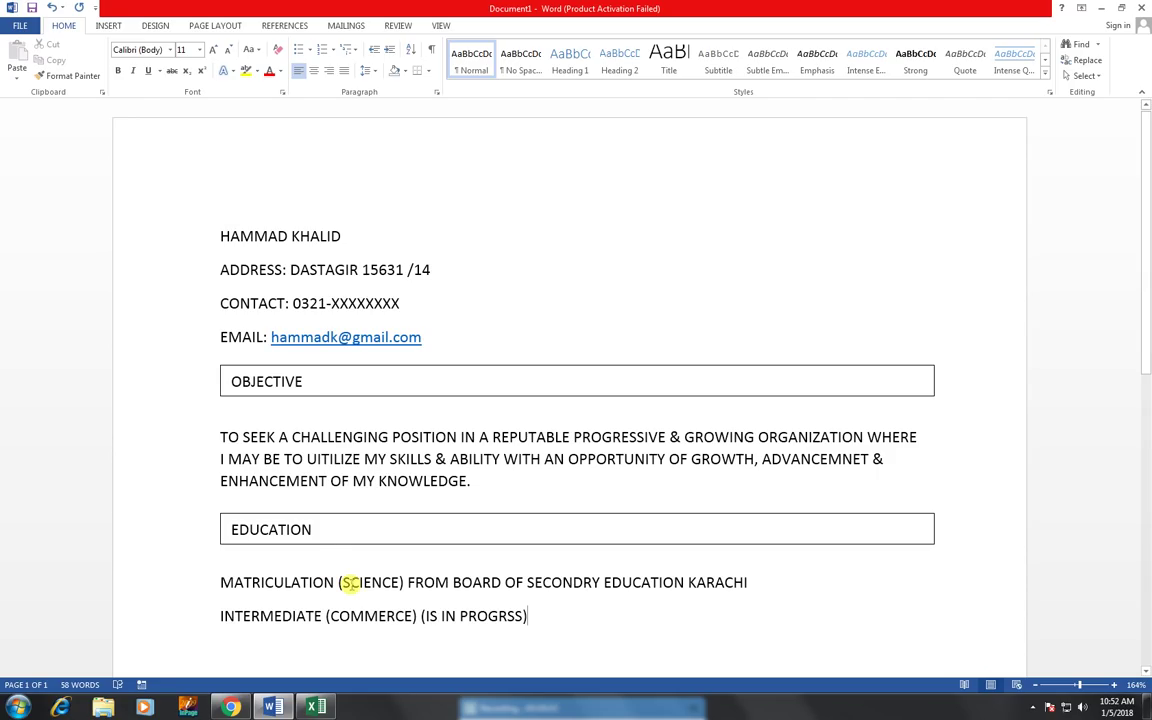
- Duplicate the EDUCATION bar below the education entries
{"action": "left_click", "coordinate": [337, 518]}
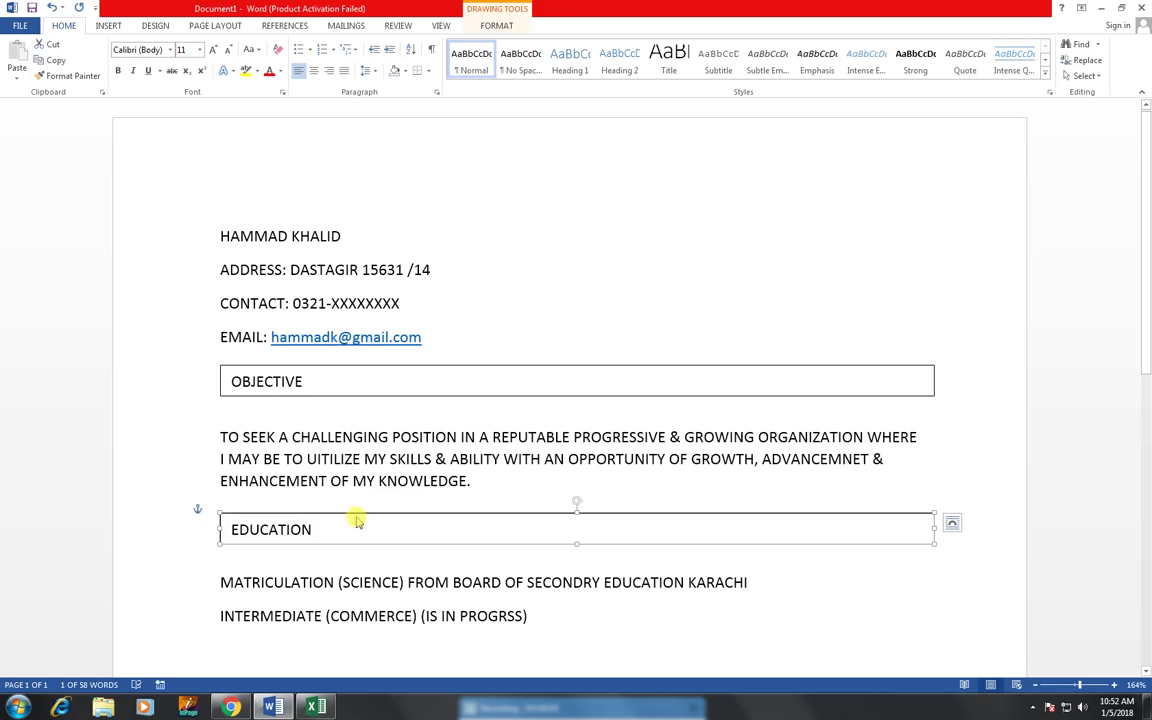
{"action": "left_click_drag", "start_coordinate": [356, 522], "coordinate": [378, 627]}
{"action": "scroll", "coordinate": [368, 540], "scroll_direction": "down", "scroll_amount": 2}
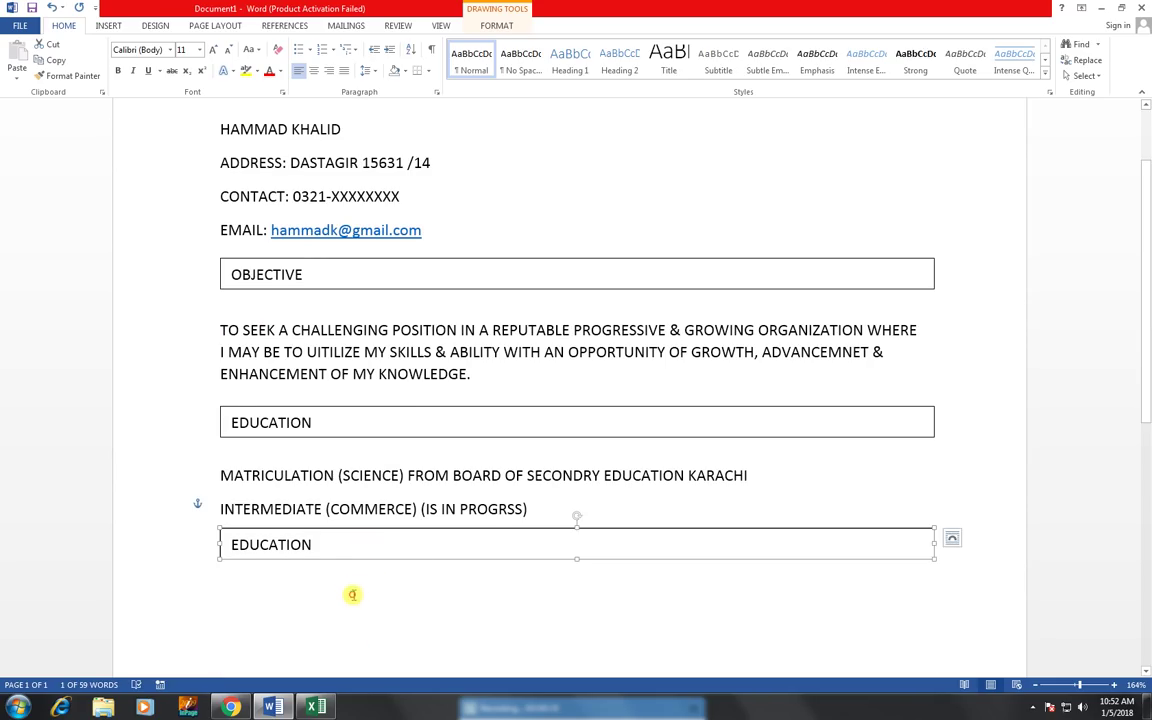
- List MS OFFICE, WEB DESIGNING and ENGLISH LANGUAGE on separate lines beneath the copied bar
{"action": "left_click", "coordinate": [353, 574]}
{"action": "key", "text": "Return"}
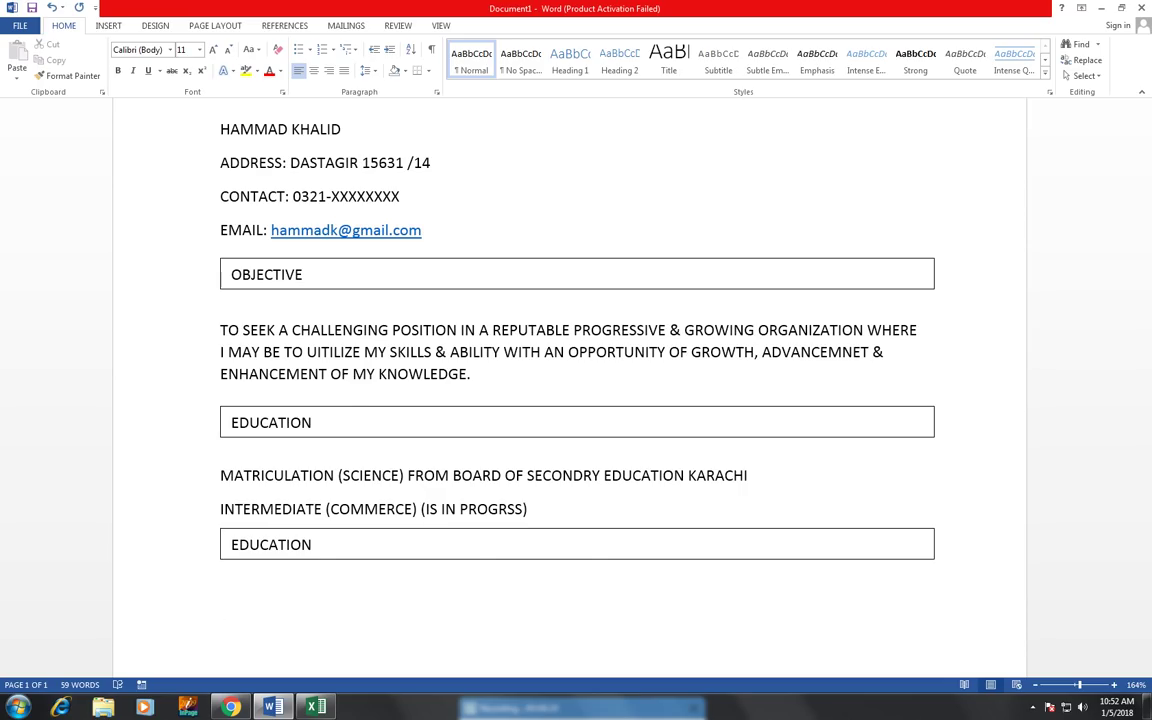
{"action": "type", "text": "MS OFFICE"}
{"action": "key", "text": "Return"}
{"action": "type", "text": "WEB "}
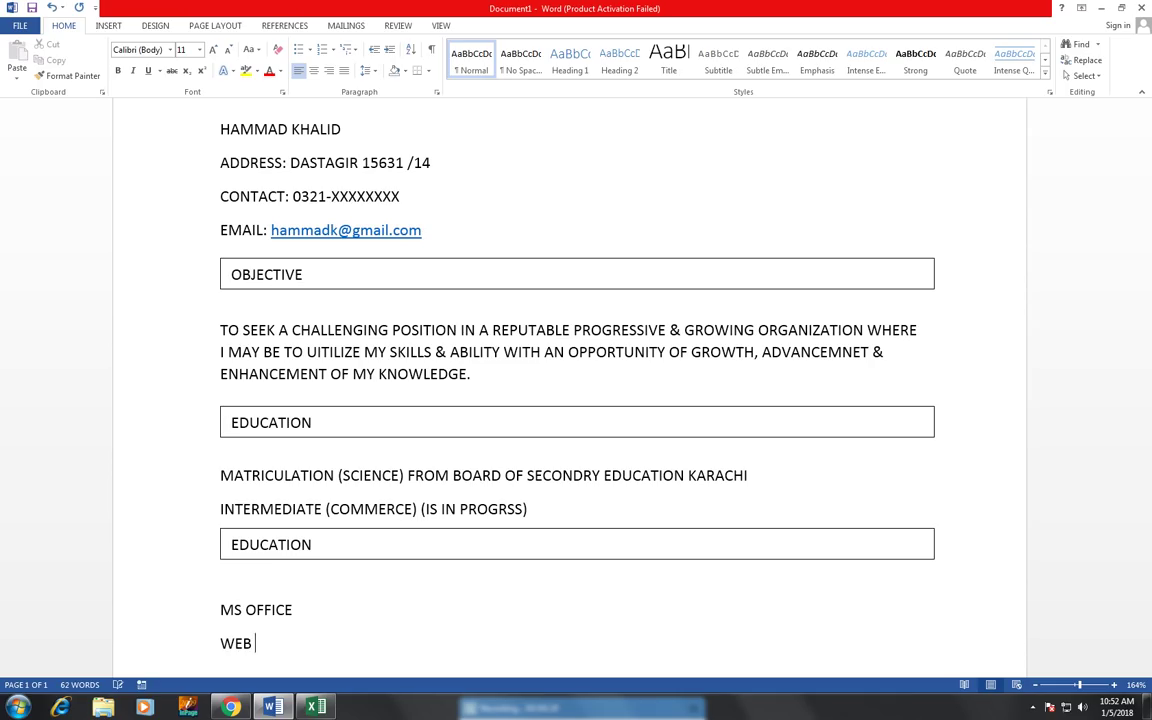
{"action": "type", "text": "DESIGNING"}
{"action": "key", "text": "Return"}
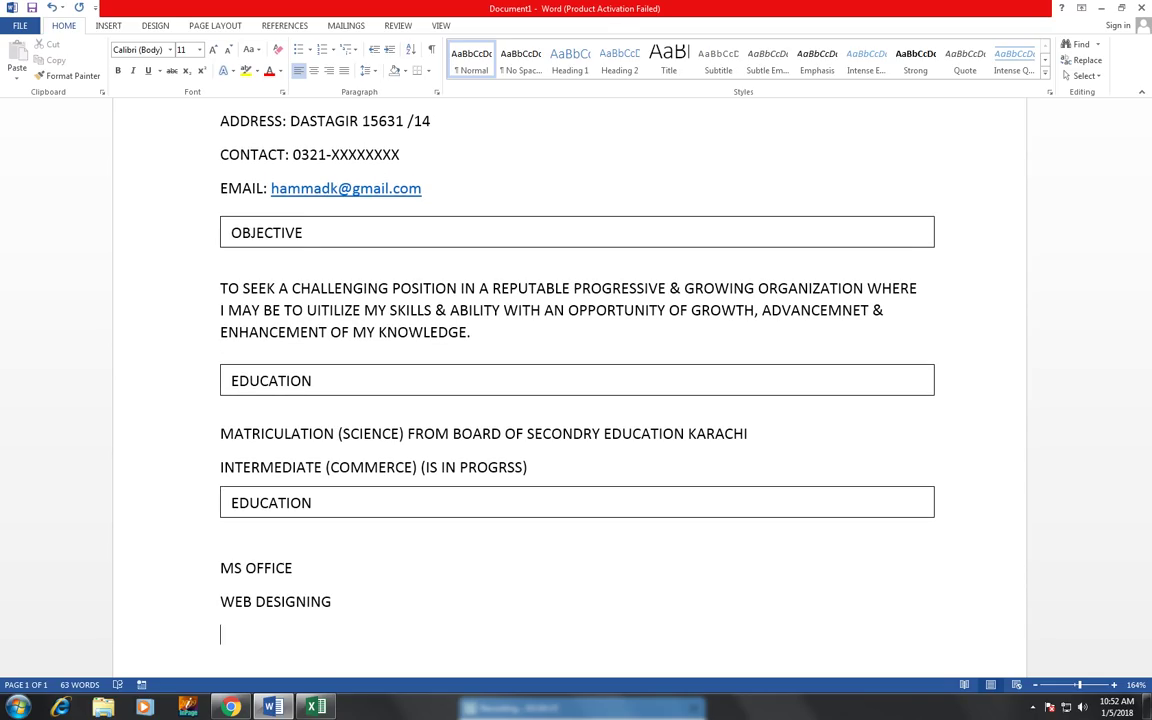
{"action": "type", "text": "ENGLISH LANGUAGE"}
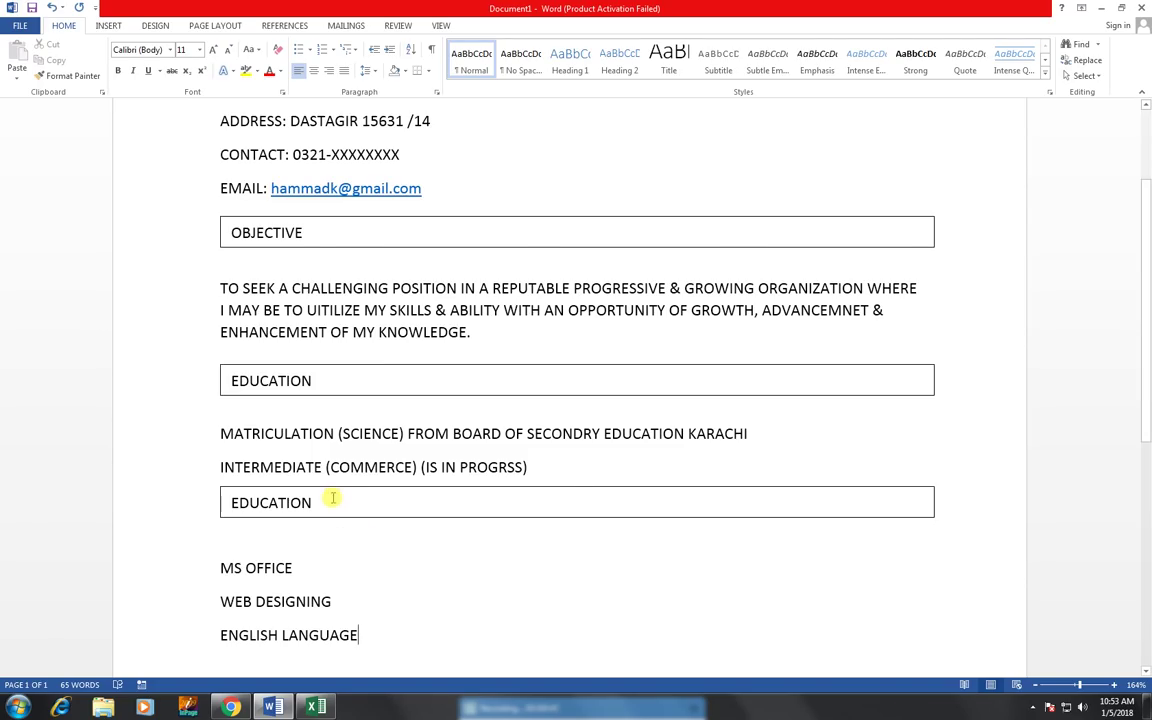
- Replace the copied bar's heading with COMPUTER SKILLS
{"action": "left_click_drag", "start_coordinate": [334, 496], "coordinate": [142, 474]}
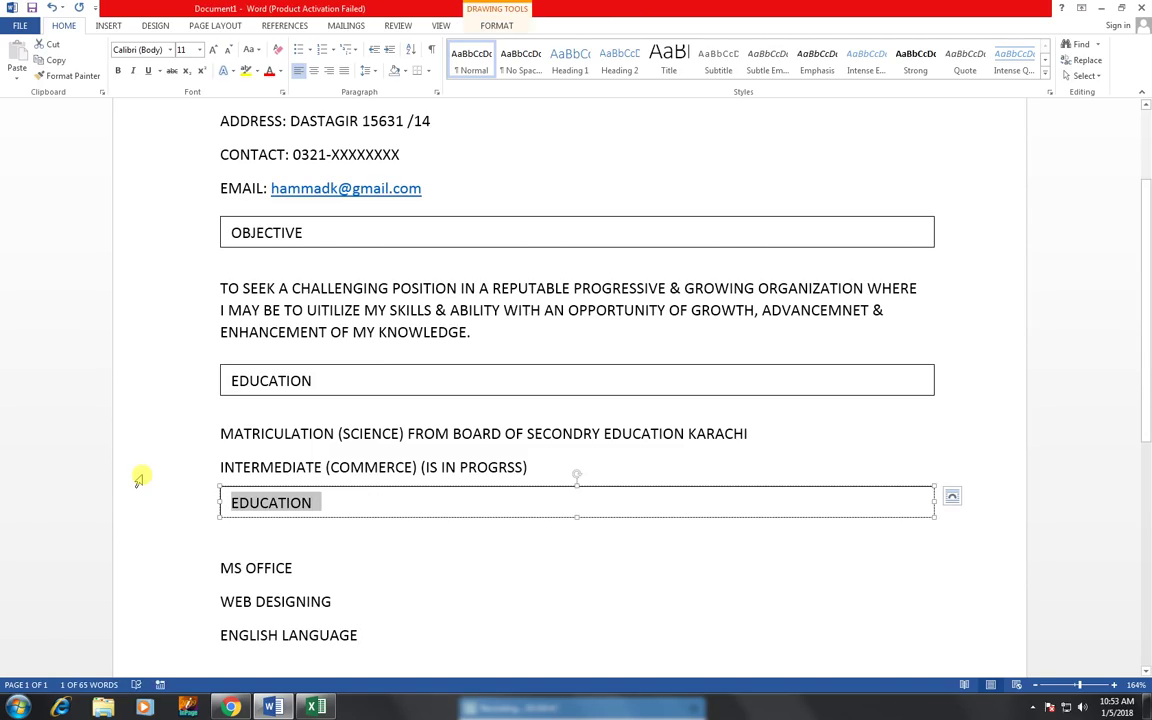
{"action": "type", "text": "COMPU"}
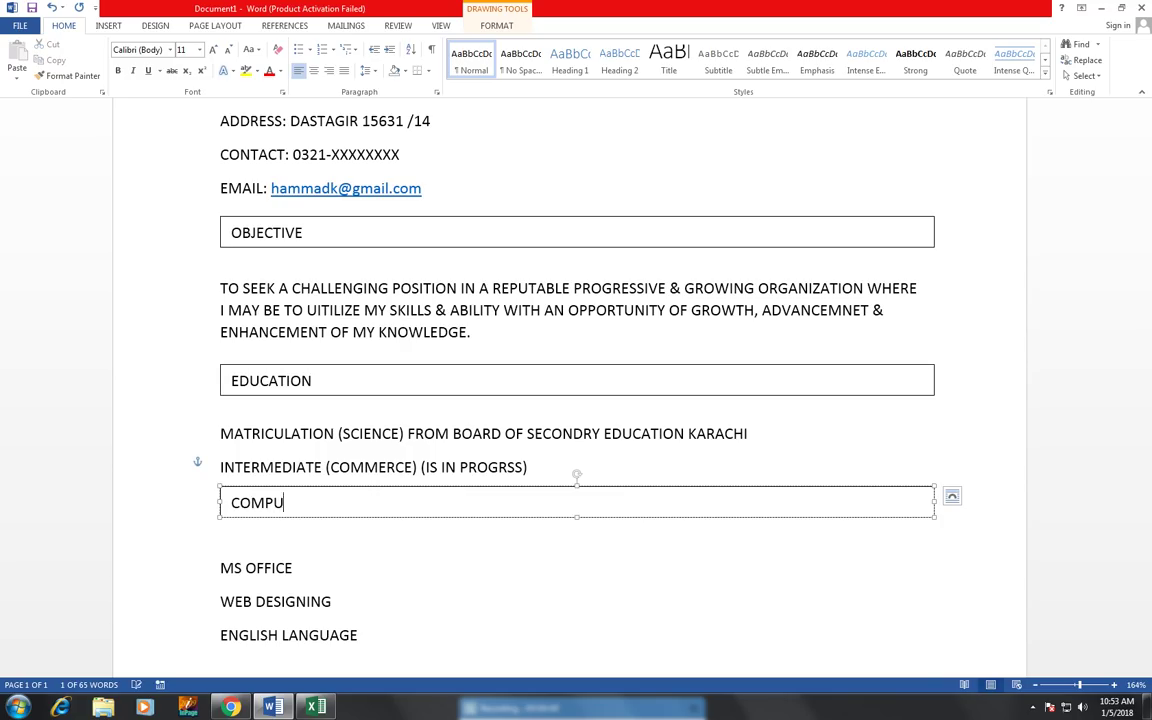
{"action": "type", "text": "TER SKILLS"}
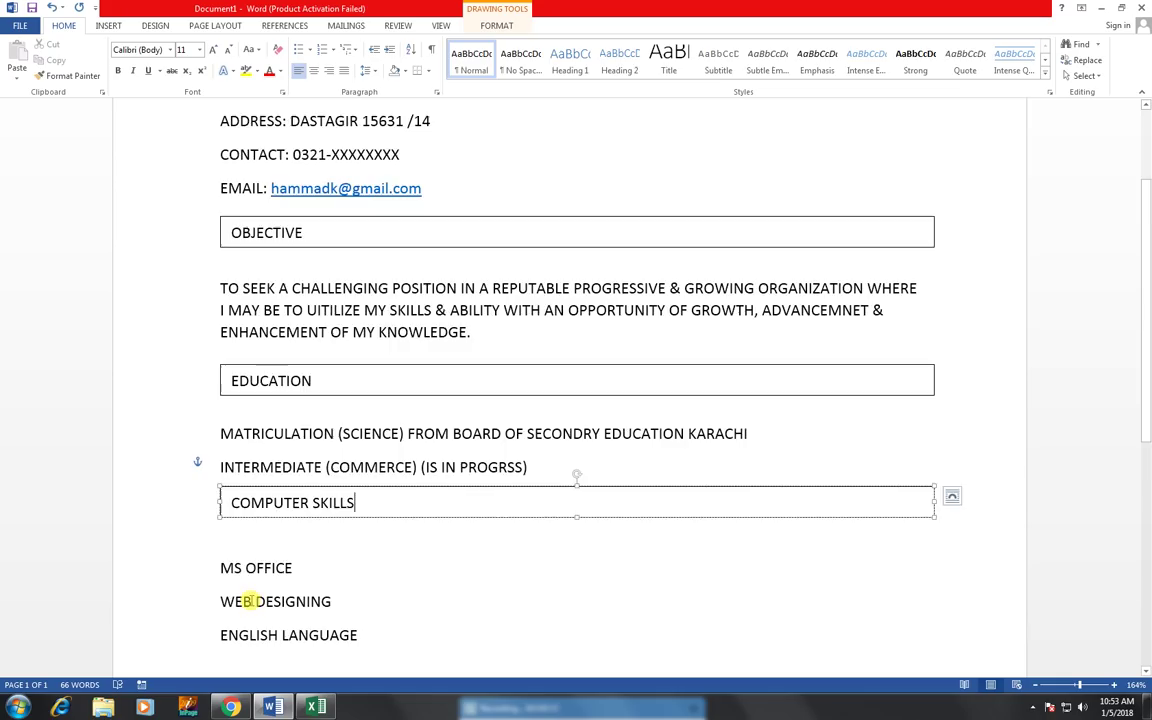
{"action": "scroll", "coordinate": [249, 600], "scroll_direction": "down", "scroll_amount": 2}
- Keep one blank line above MS OFFICE and remove a stray bracket character
{"action": "left_click", "coordinate": [247, 441]}
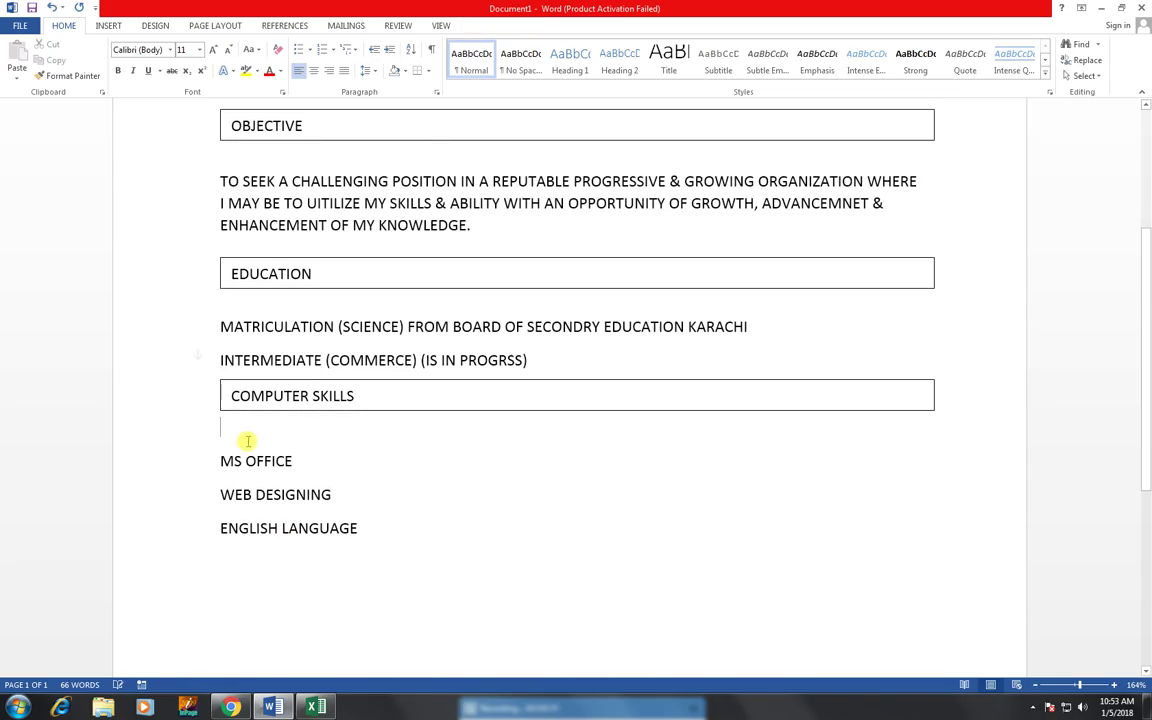
{"action": "left_click", "coordinate": [219, 461]}
{"action": "key", "text": "BackSpace"}
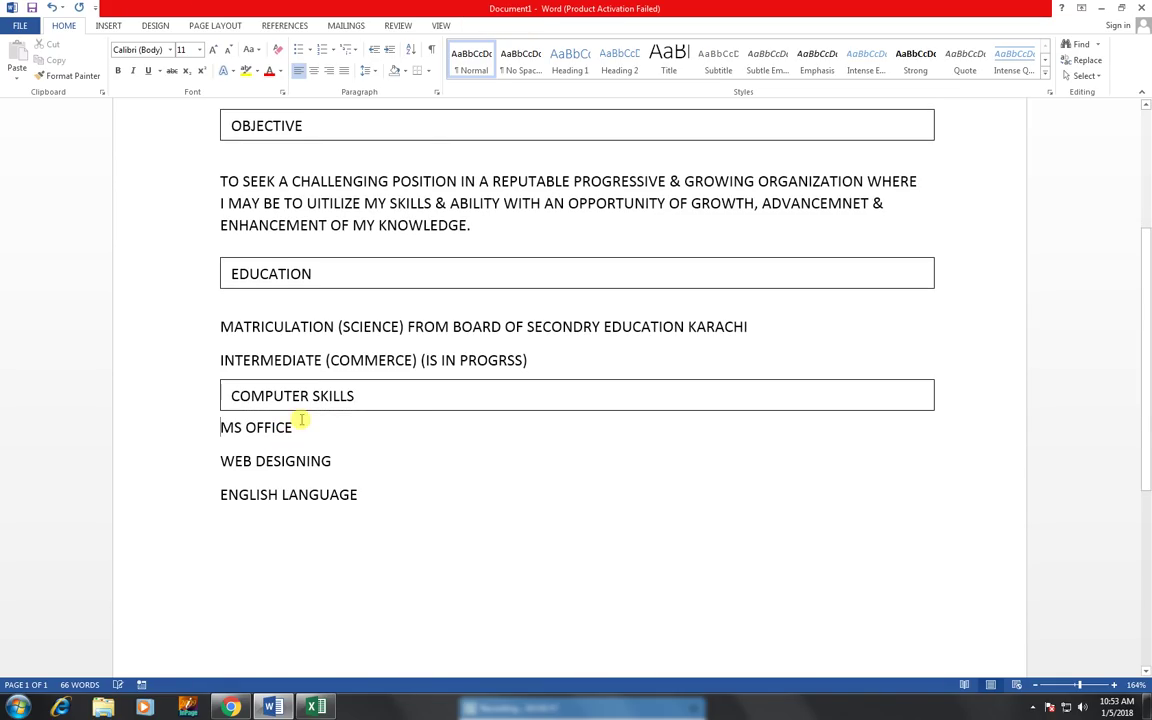
{"action": "type", "text": "]"}
{"action": "key", "text": "Return"}
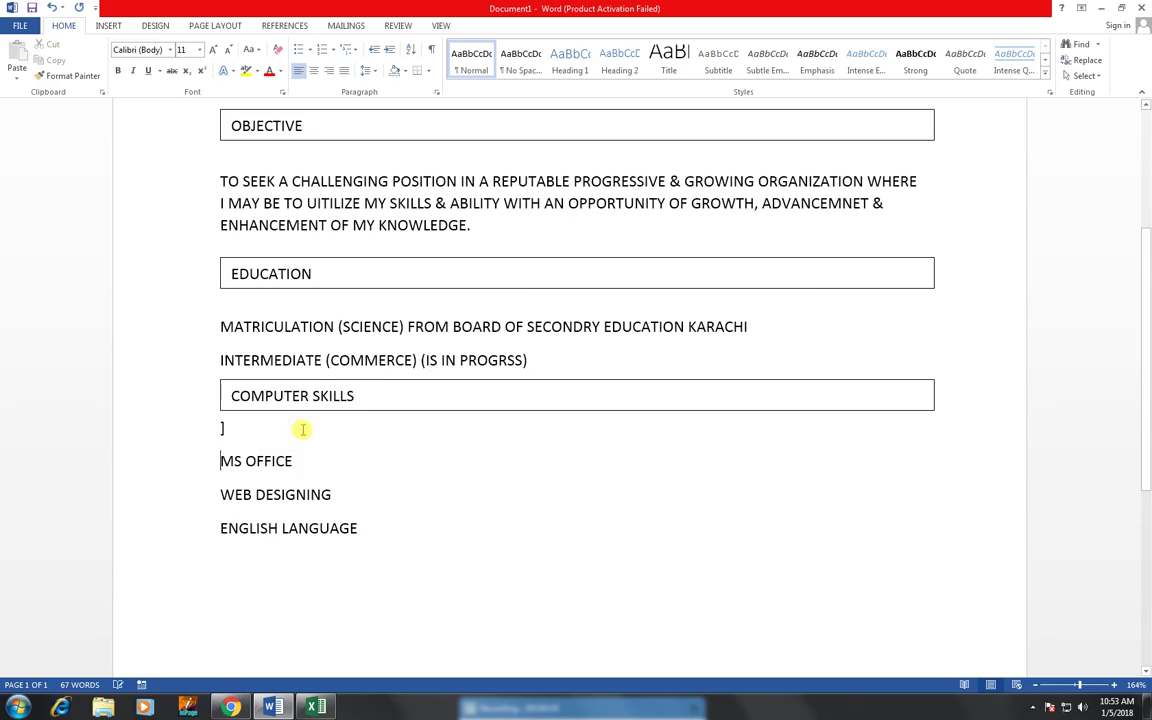
{"action": "key", "text": "Up"}
{"action": "key", "text": "BackSpace"}
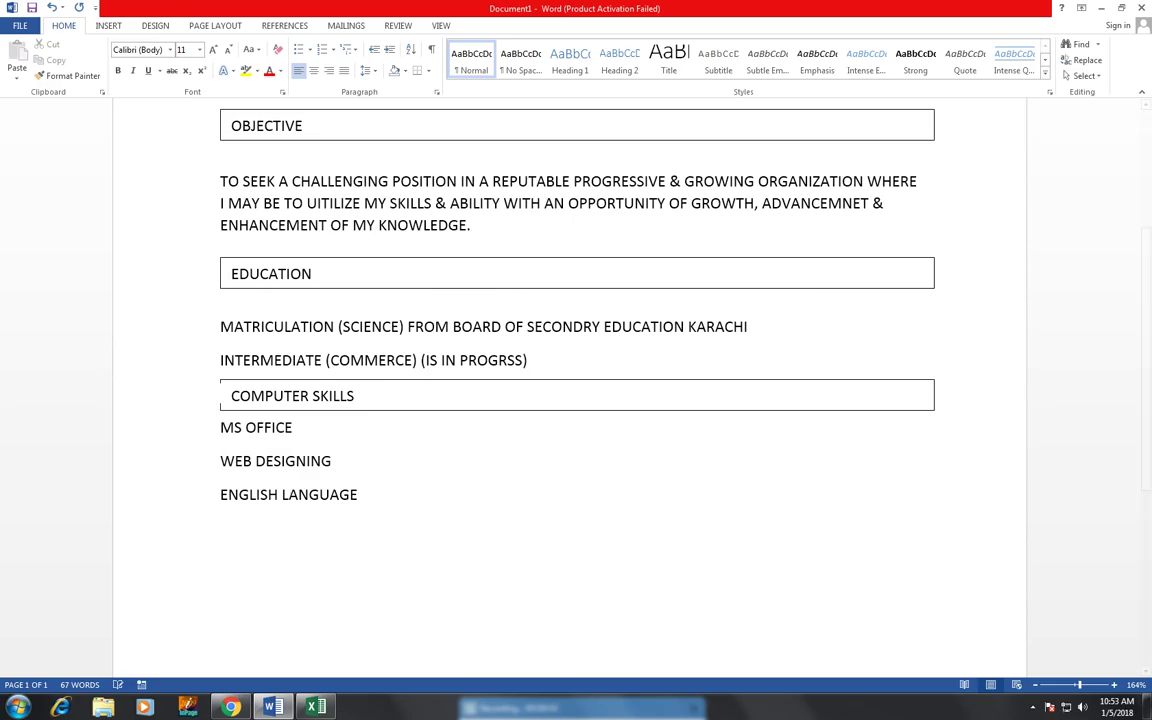
{"action": "key", "text": "Return"}
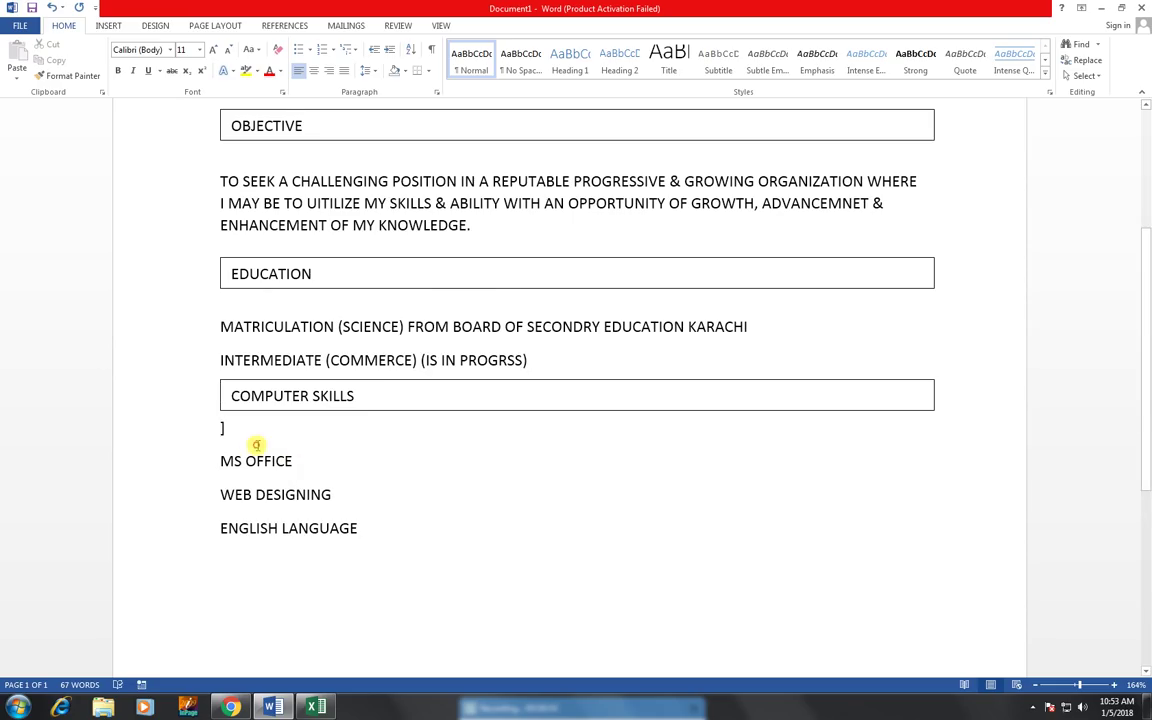
{"action": "key", "text": "Delete"}
- Copy the COMPUTER SKILLS bar below ENGLISH LANGUAGE and retitle the copy WORKED EXPERIENCE
{"action": "left_click", "coordinate": [252, 381]}
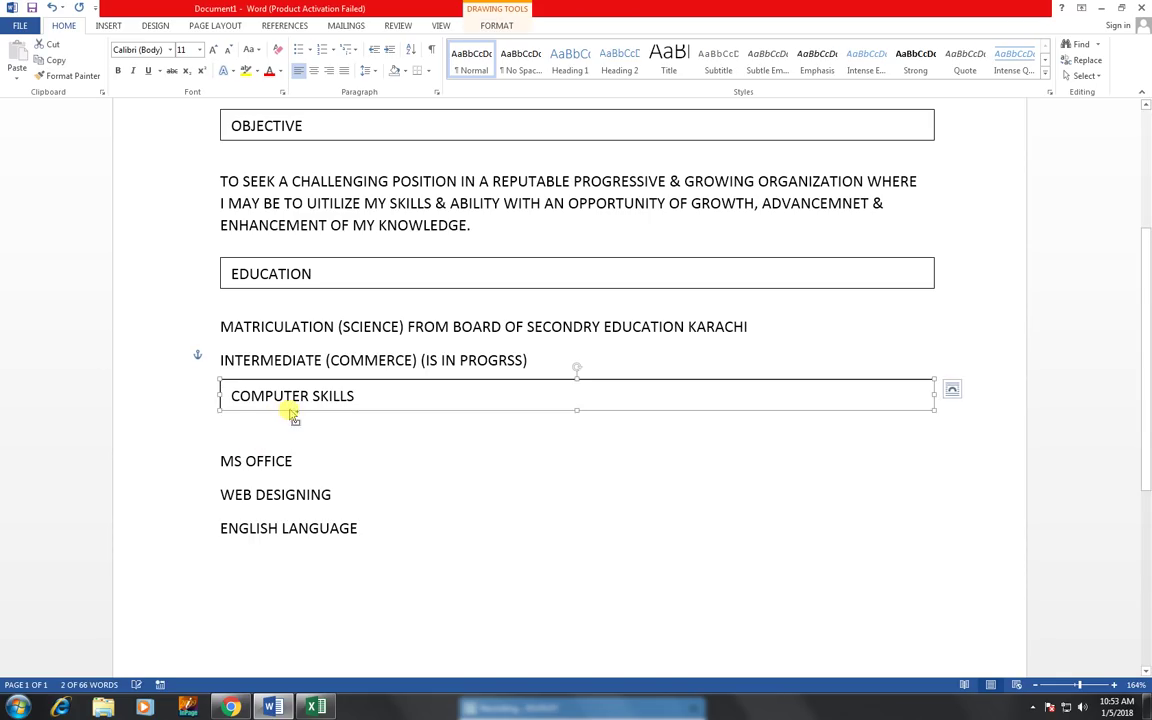
{"action": "left_click_drag", "start_coordinate": [277, 493], "coordinate": [288, 585]}
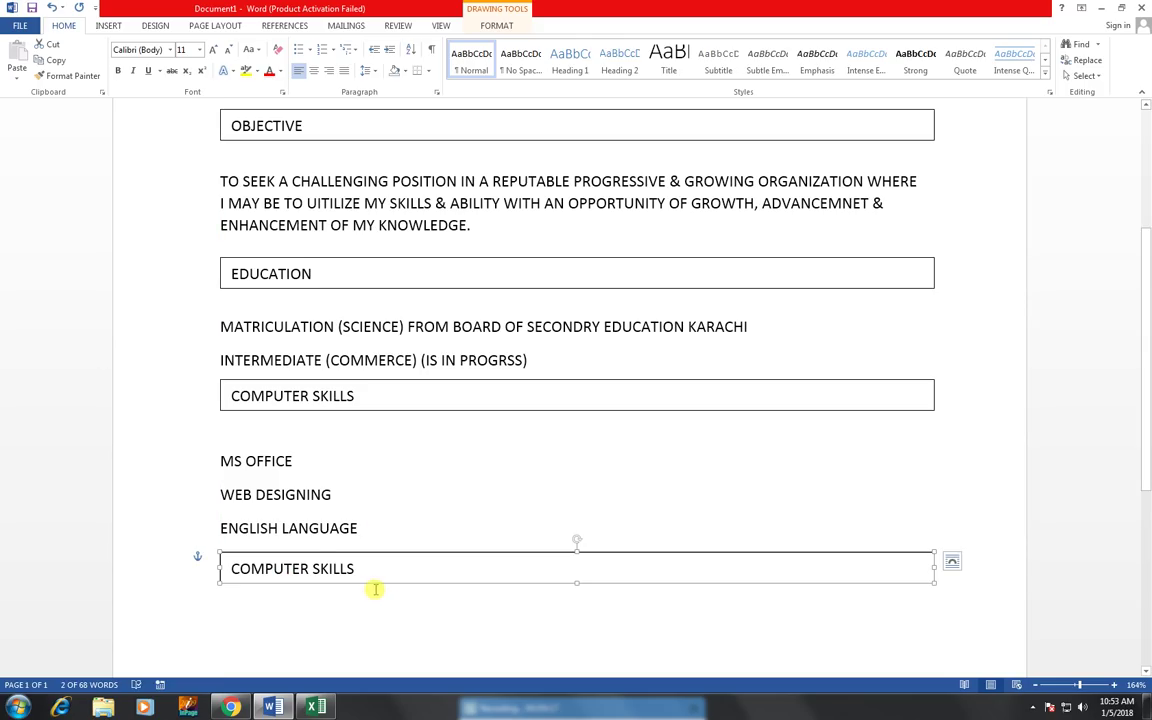
{"action": "triple_click", "coordinate": [309, 566]}
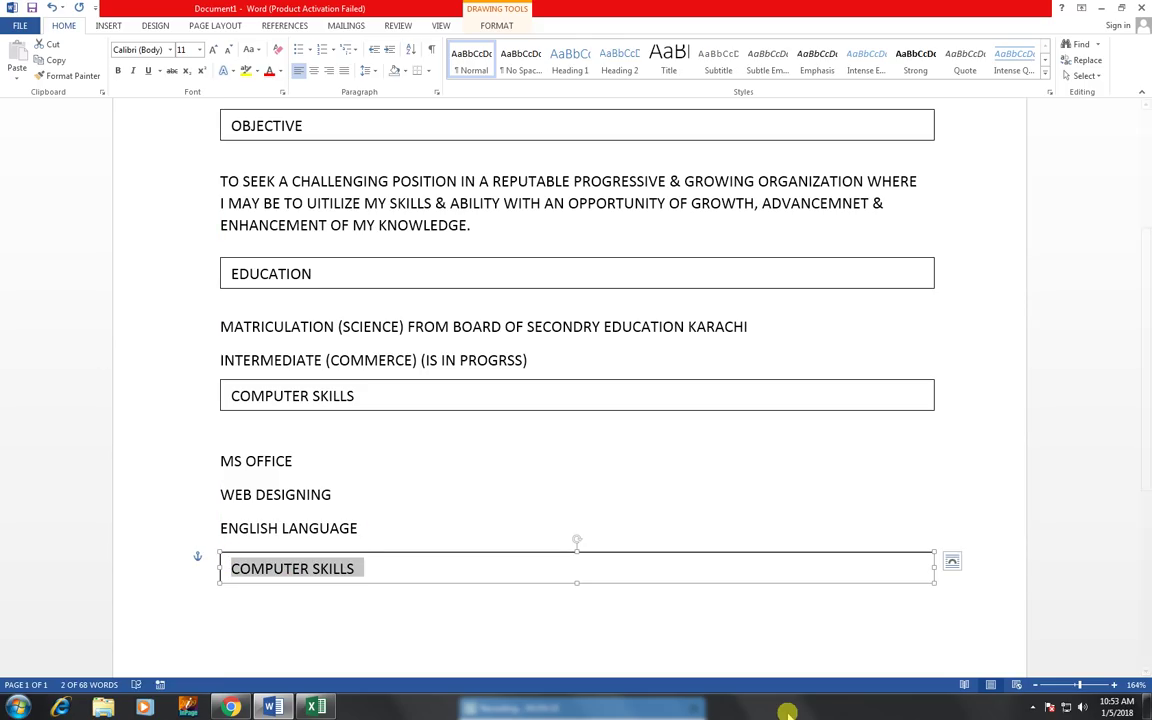
{"action": "type", "text": "WORK"}
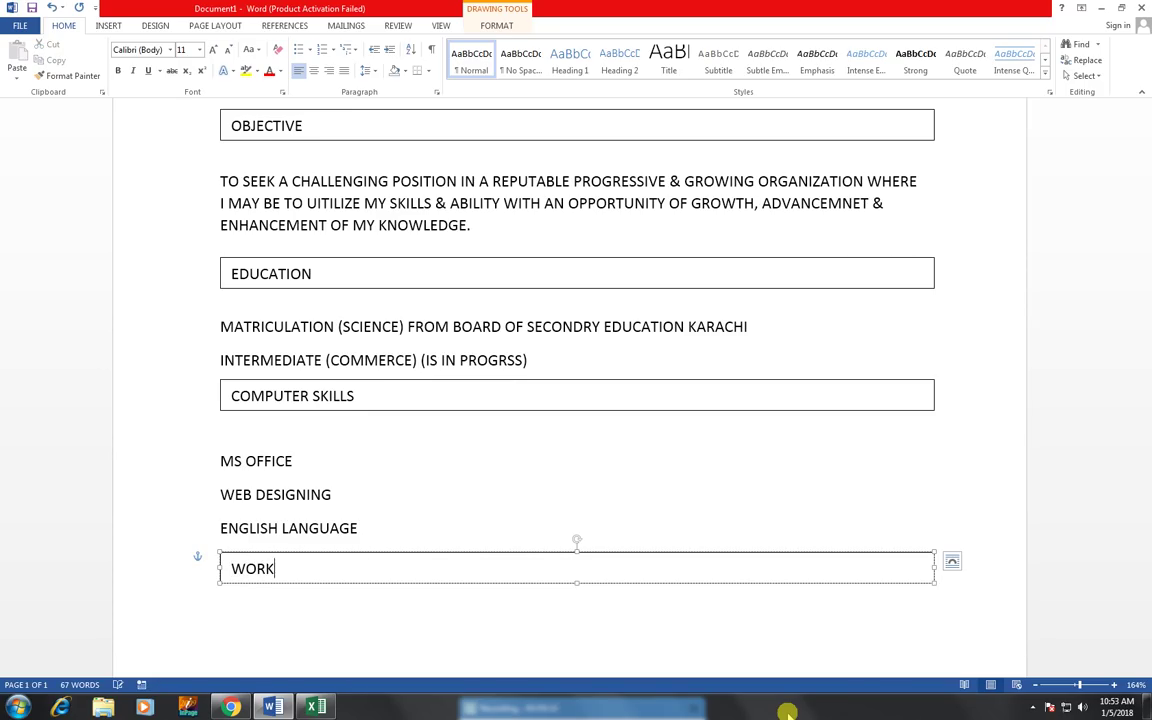
{"action": "type", "text": "ED EXPERIA"}
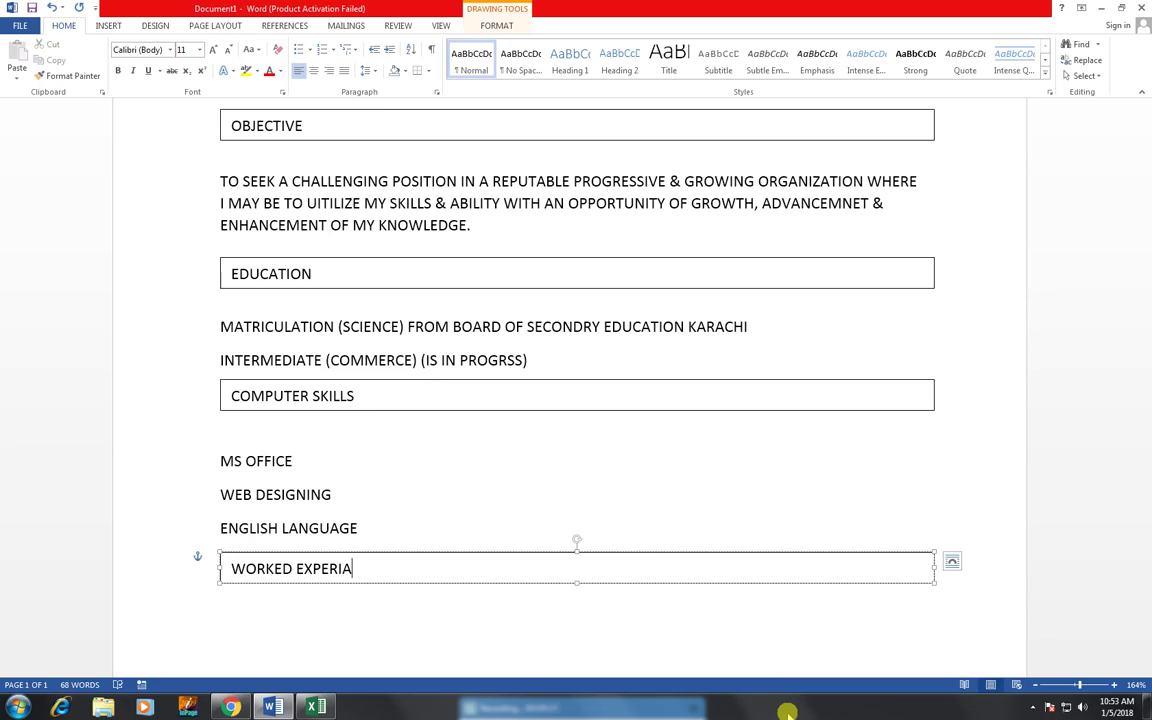
{"action": "key", "text": "BackSpace"}
{"action": "key", "text": "BackSpace"}
{"action": "key", "text": "BackSpace"}
{"action": "type", "text": "RIENCE"}
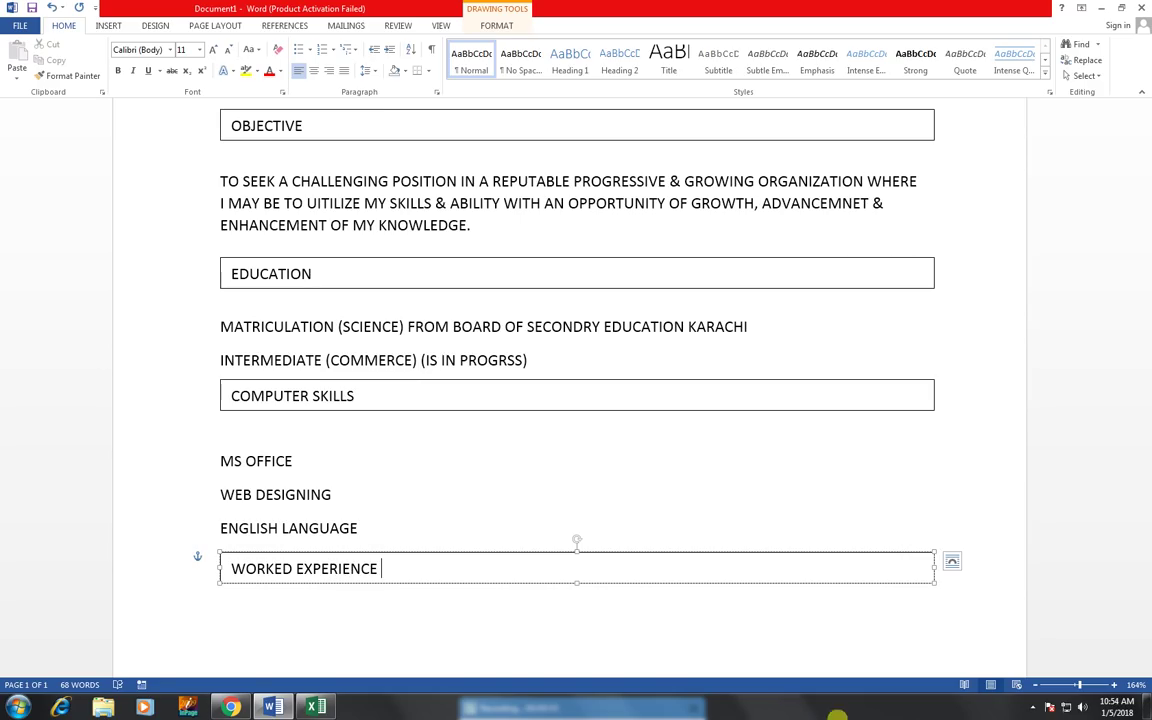
{"action": "left_click", "coordinate": [440, 630]}
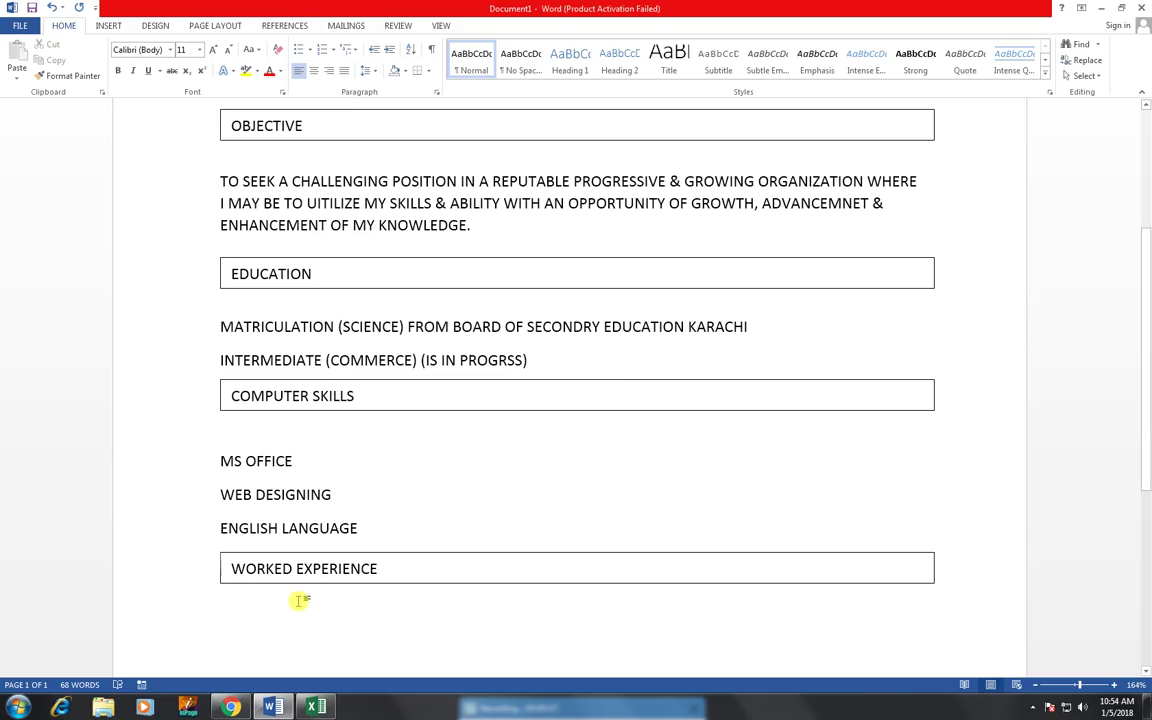
- Even out the blank lines and move the WORKED EXPERIENCE bar up under the skills list
{"action": "key", "text": "Return"}
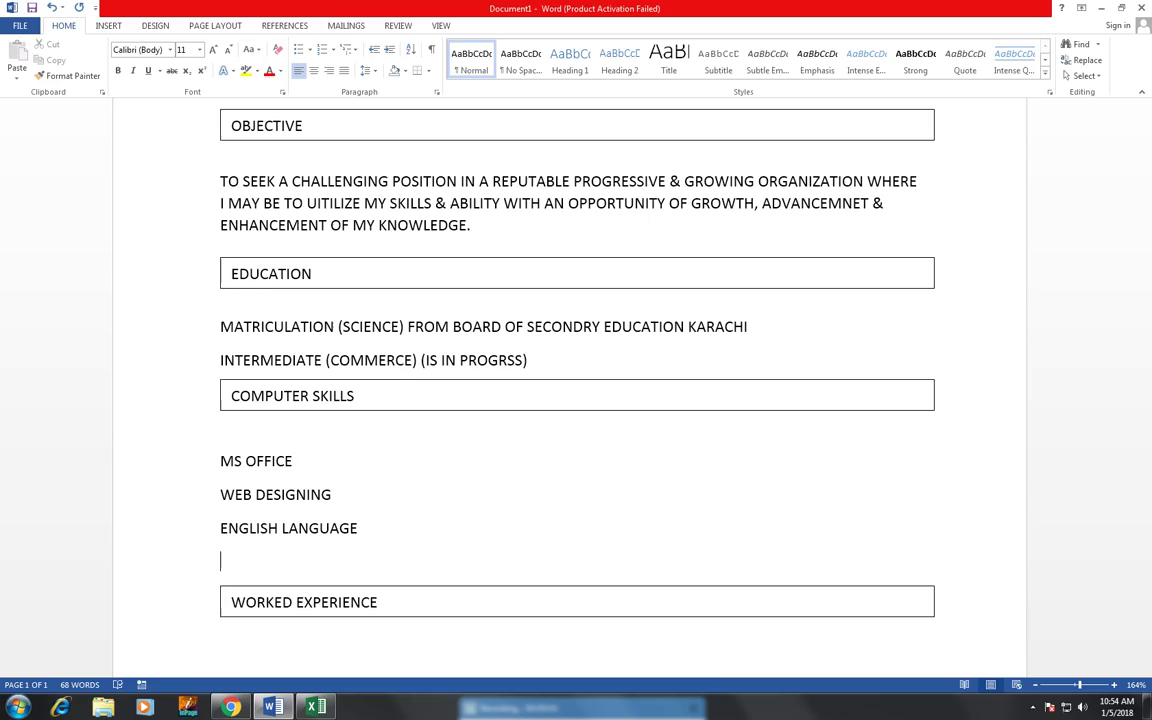
{"action": "key", "text": "BackSpace"}
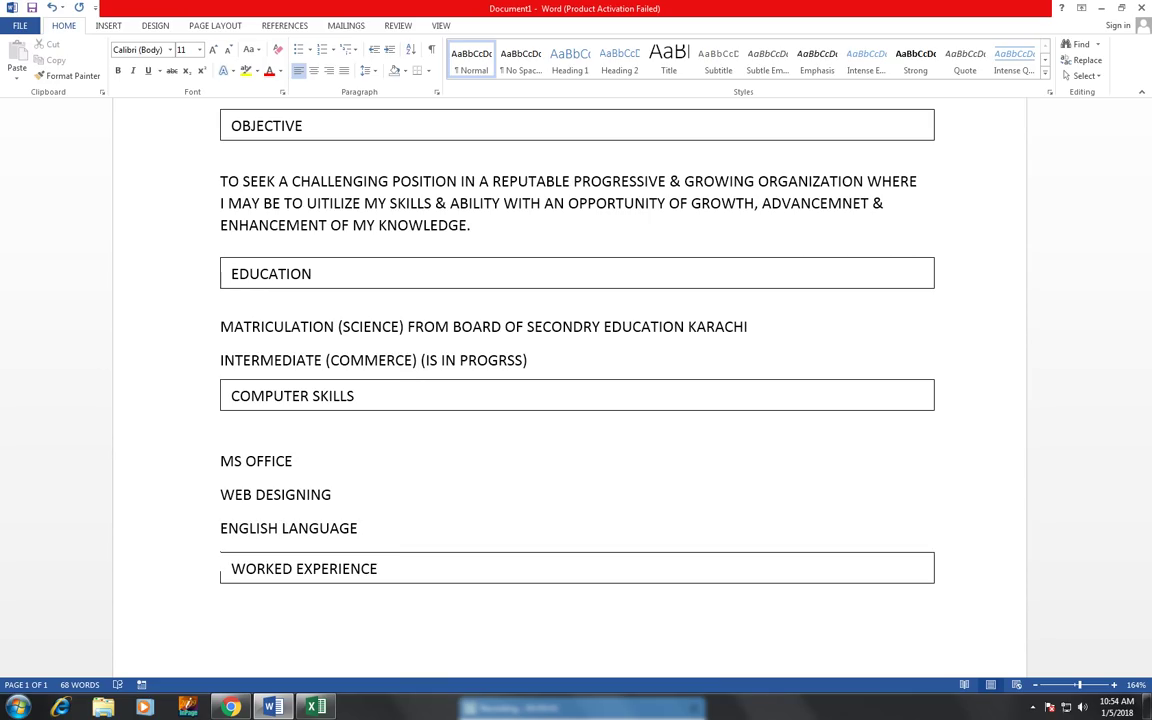
{"action": "key", "text": "Return"}
{"action": "key", "text": "Return"}
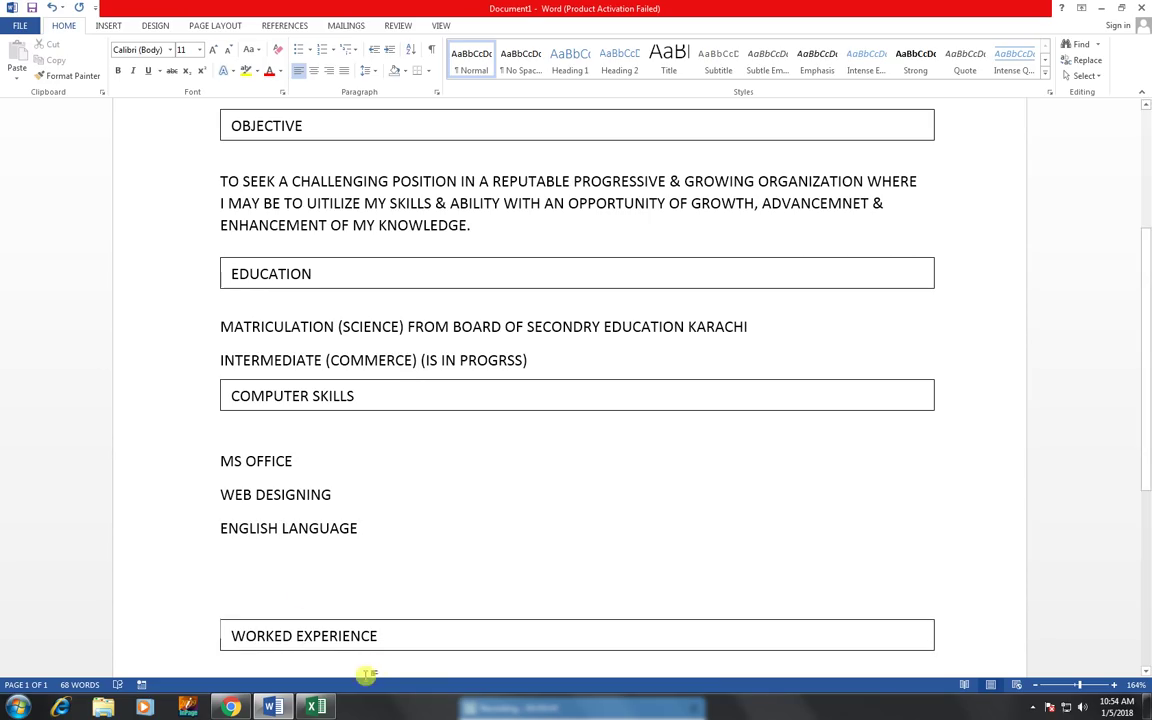
{"action": "left_click", "coordinate": [381, 621]}
{"action": "left_click_drag", "start_coordinate": [381, 625], "coordinate": [380, 558]}
- Type (FRESH) on a new line beneath the WORKED EXPERIENCE bar
{"action": "left_click", "coordinate": [262, 608]}
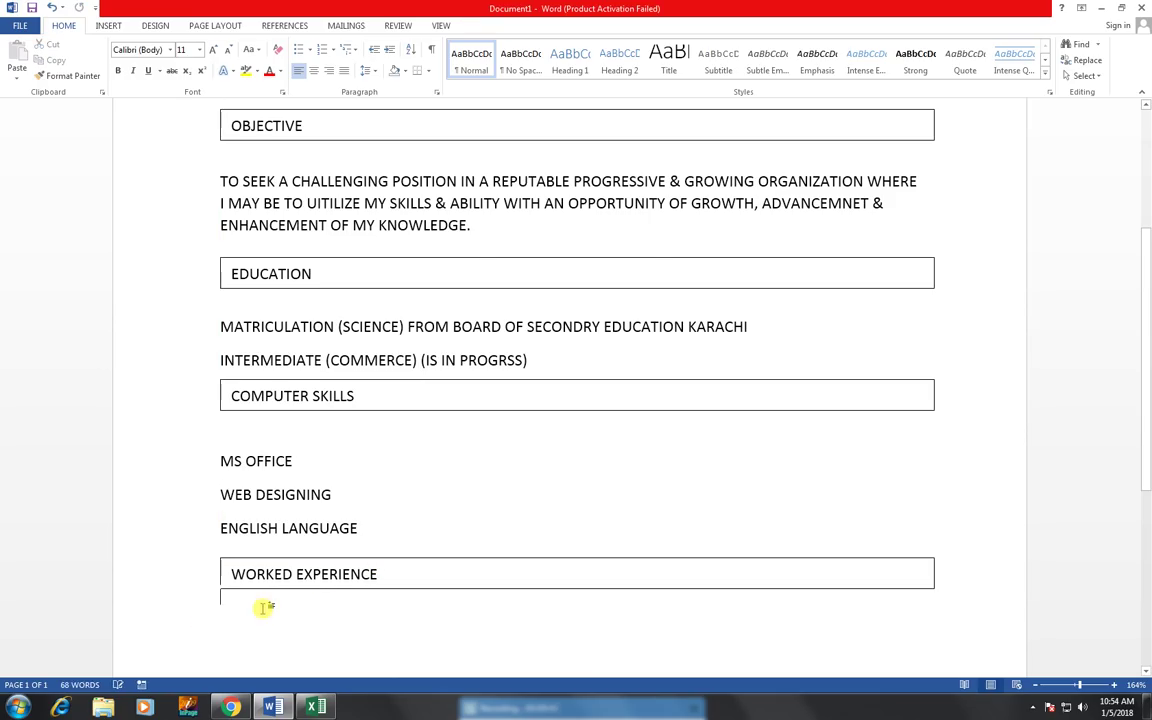
{"action": "type", "text": "\\"}
{"action": "key", "text": "Return"}
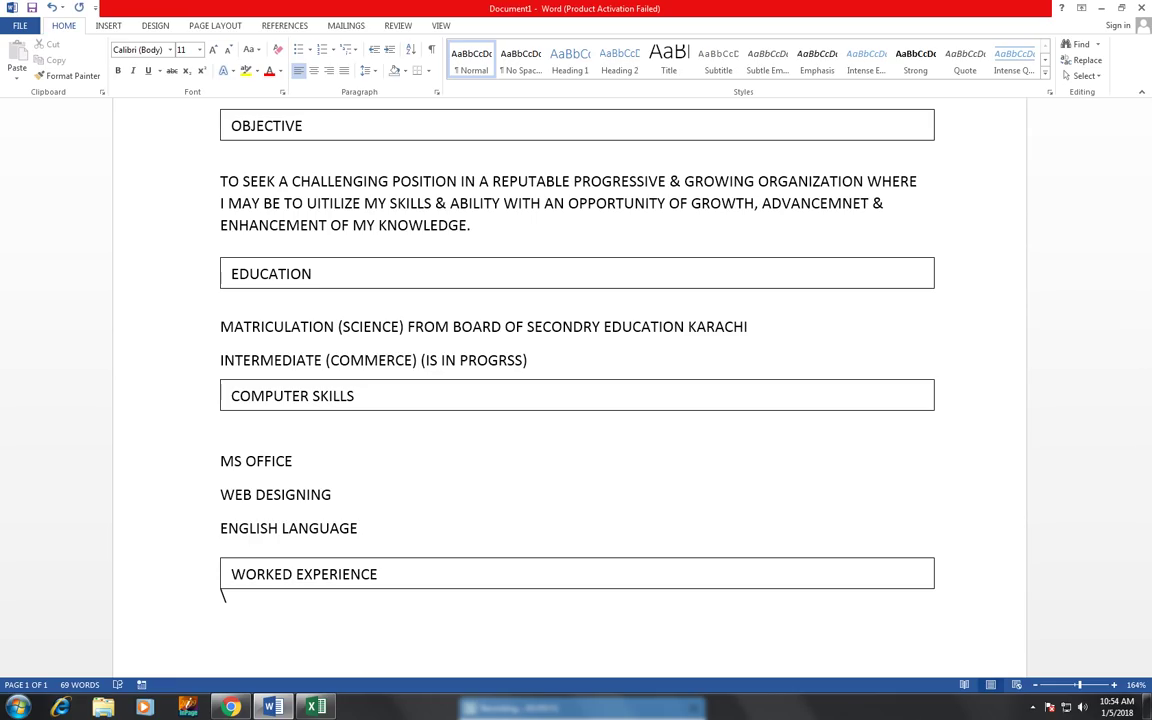
{"action": "key", "text": "BackSpace"}
{"action": "scroll", "coordinate": [380, 440], "scroll_direction": "down", "scroll_amount": 2}
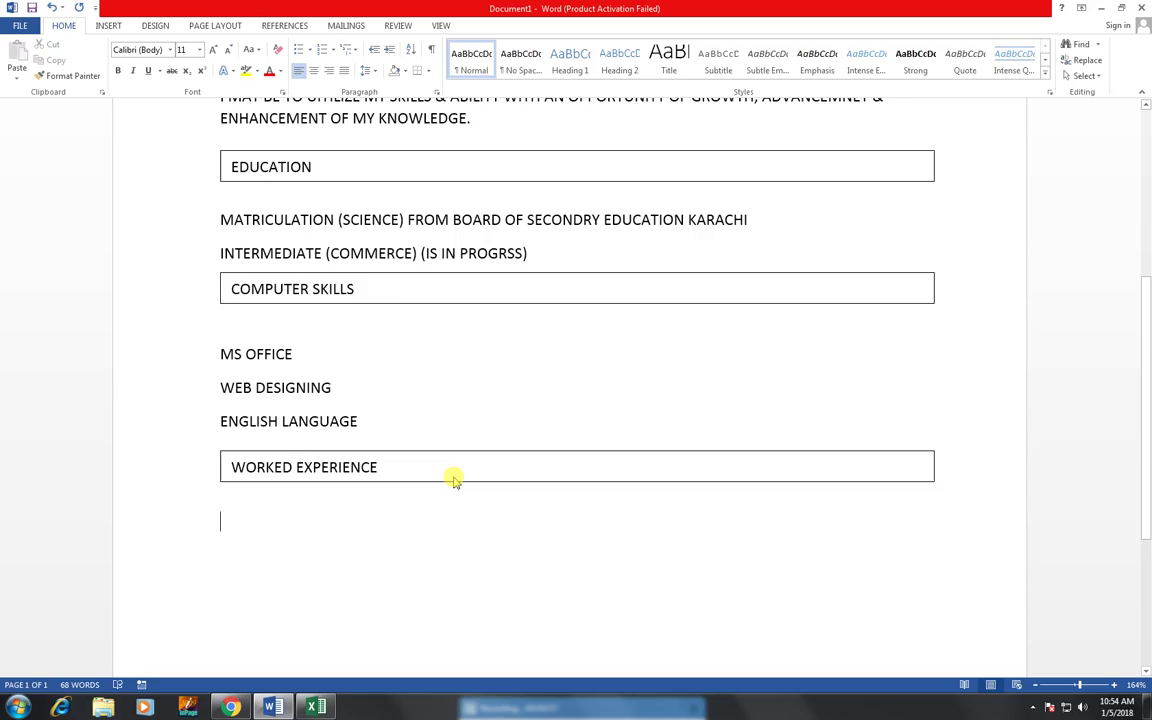
{"action": "type", "text": "("}
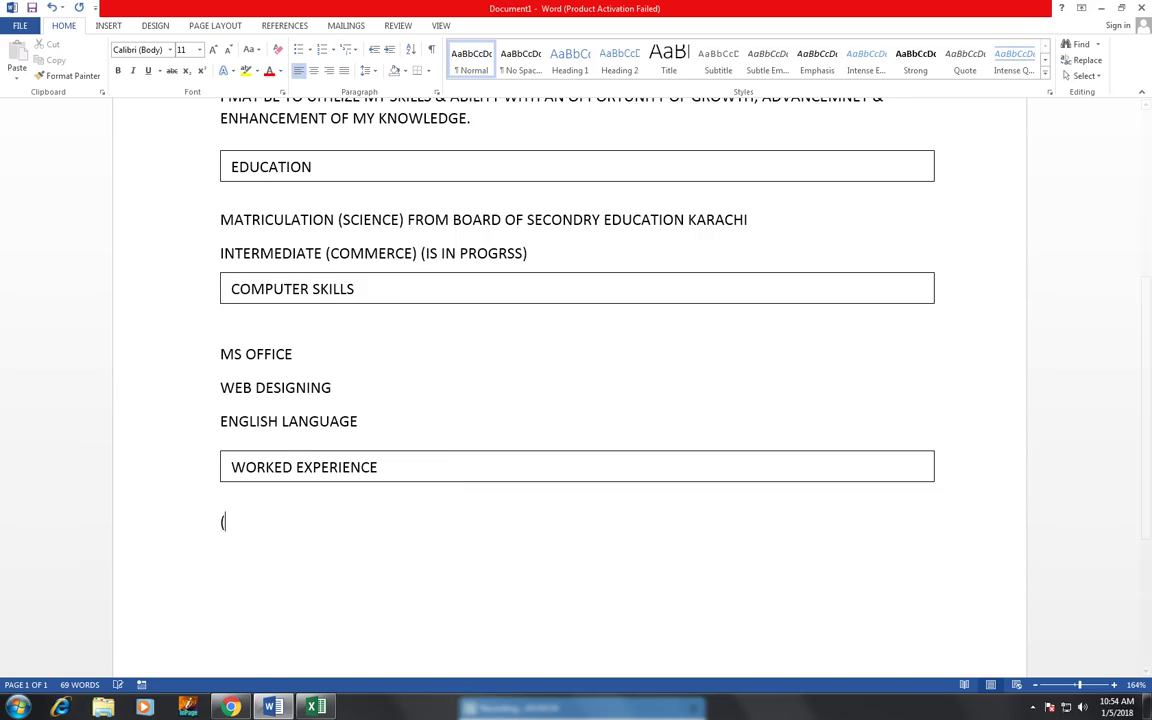
{"action": "type", "text": "FRESH"}
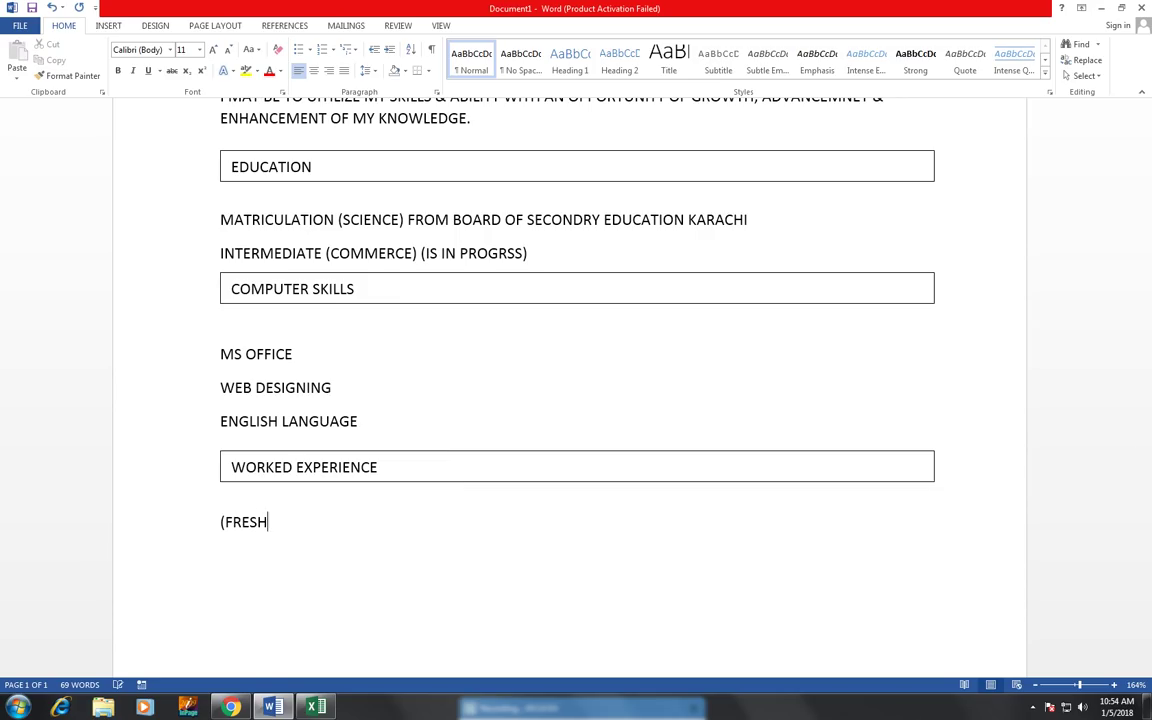
{"action": "type", "text": ")"}
{"action": "key", "text": "Return"}
- Duplicate the WORKED EXPERIENCE bar below (FRESH), align it, and retitle it PERSONAL INFORMATION
{"action": "left_click", "coordinate": [404, 456]}
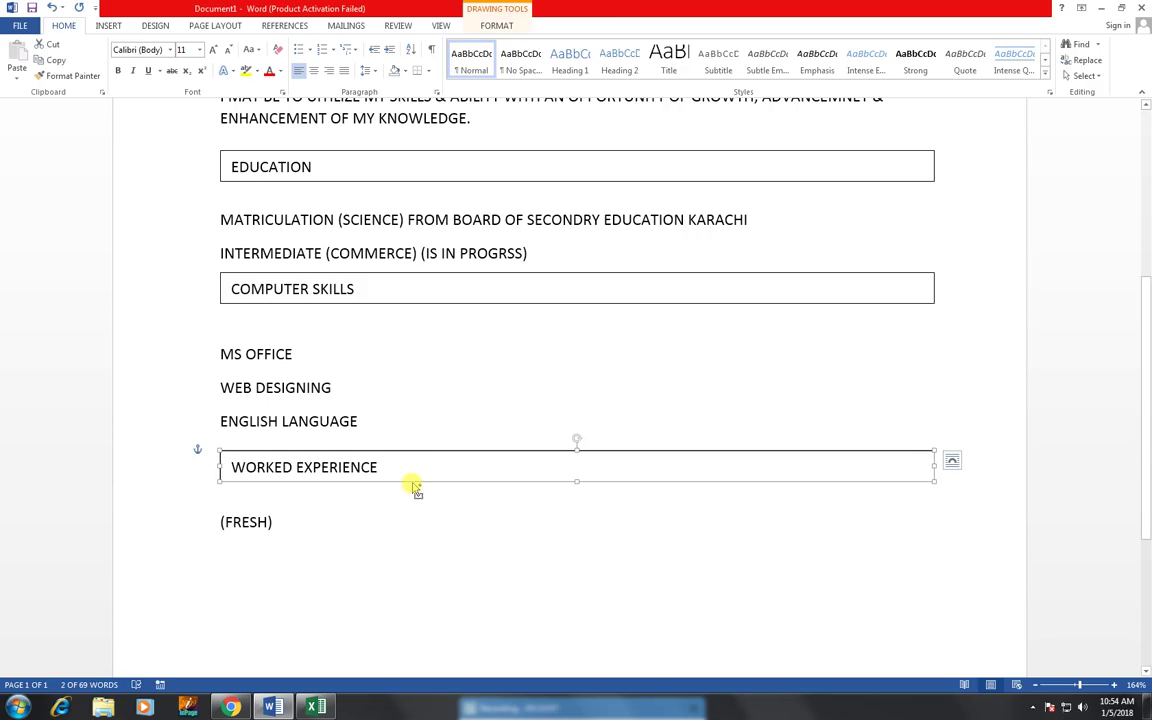
{"action": "left_click_drag", "start_coordinate": [411, 483], "coordinate": [424, 574]}
{"action": "left_click_drag", "start_coordinate": [424, 574], "coordinate": [231, 561]}
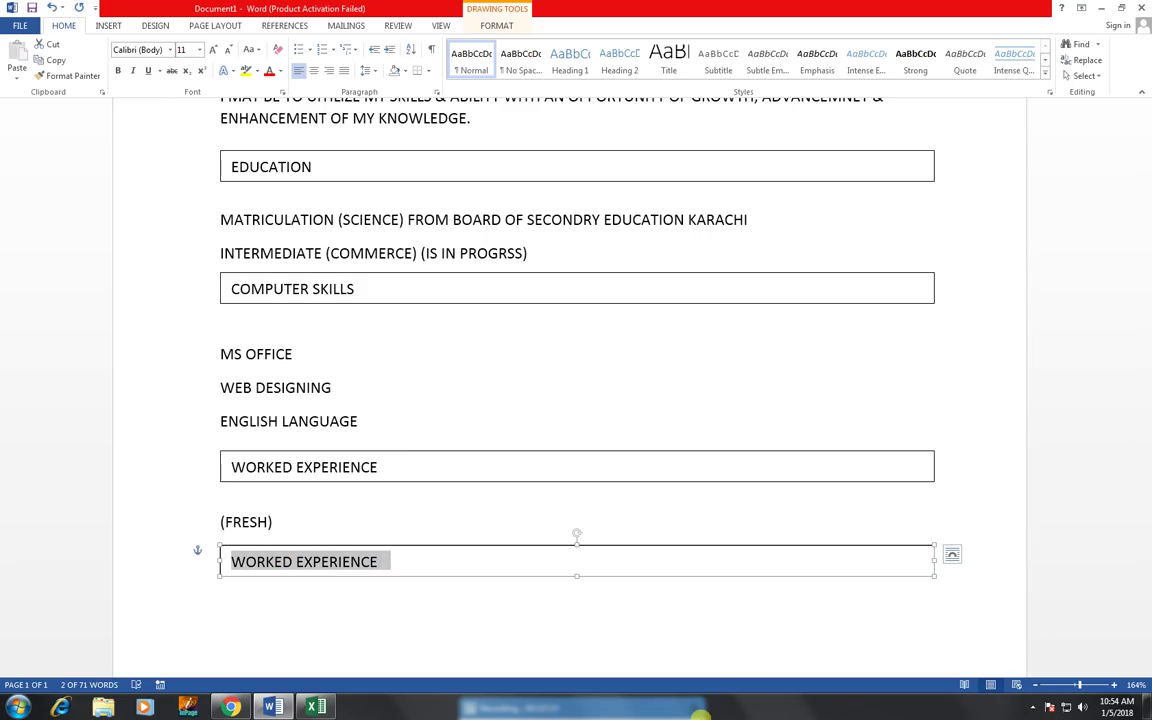
{"action": "type", "text": "PER"}
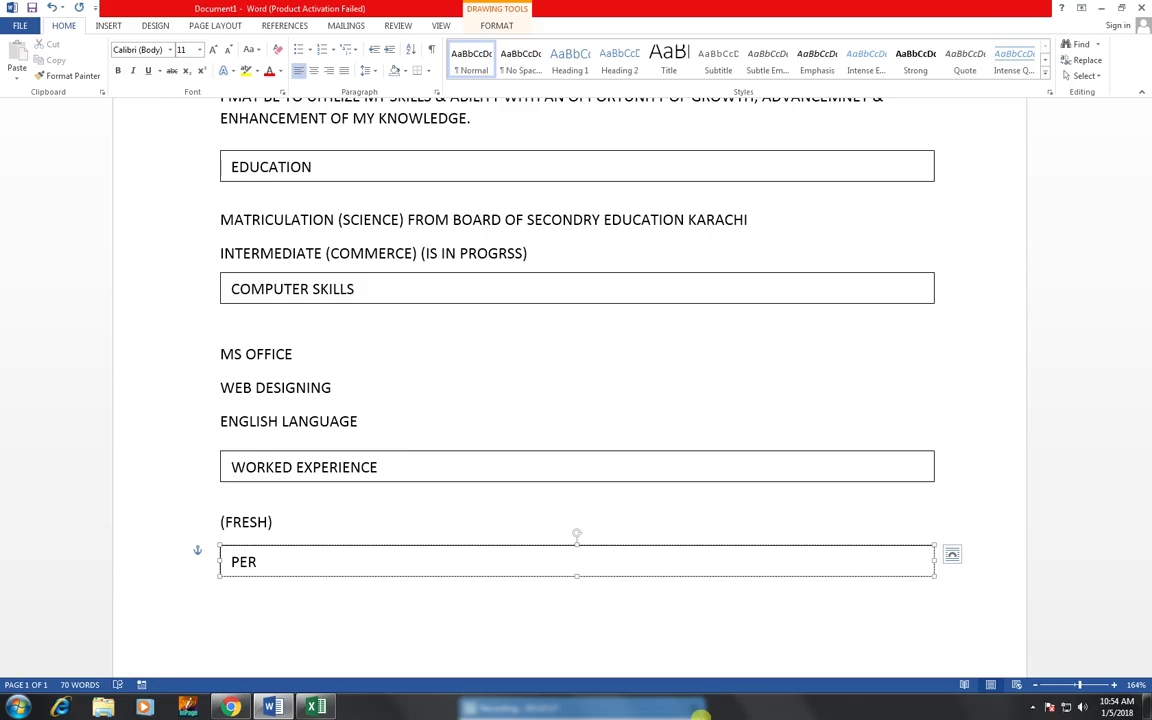
{"action": "type", "text": "SONAL INFOA"}
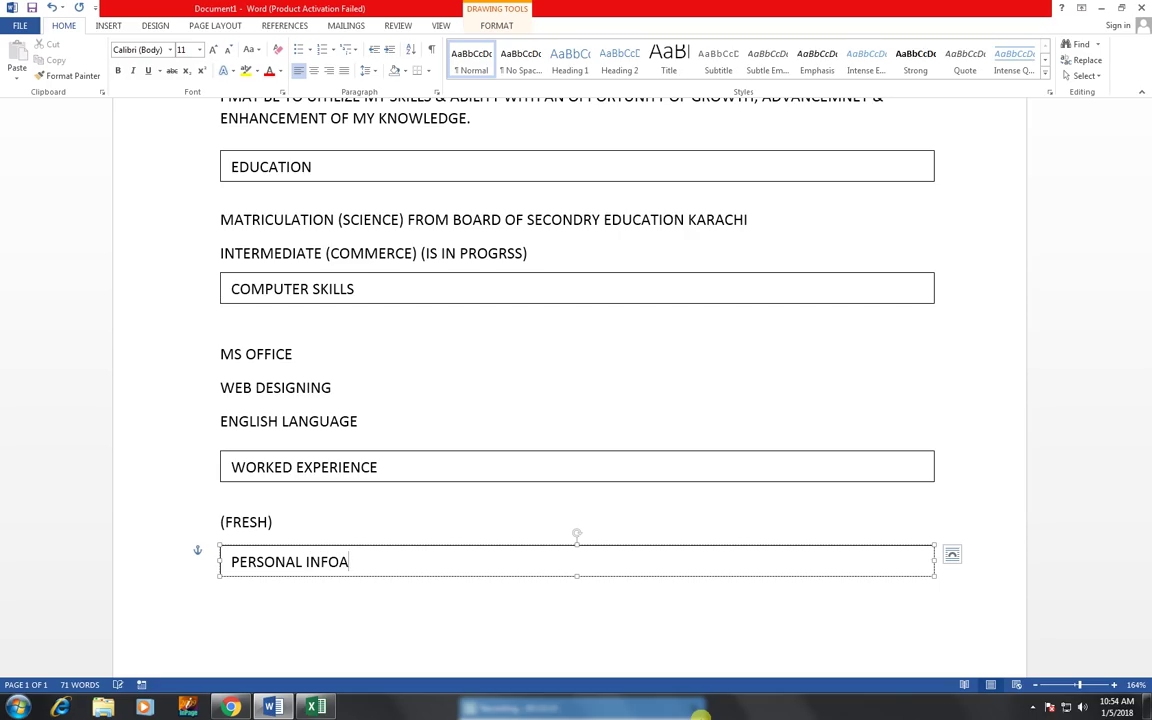
{"action": "key", "text": "BackSpace"}
{"action": "type", "text": "RMATION"}
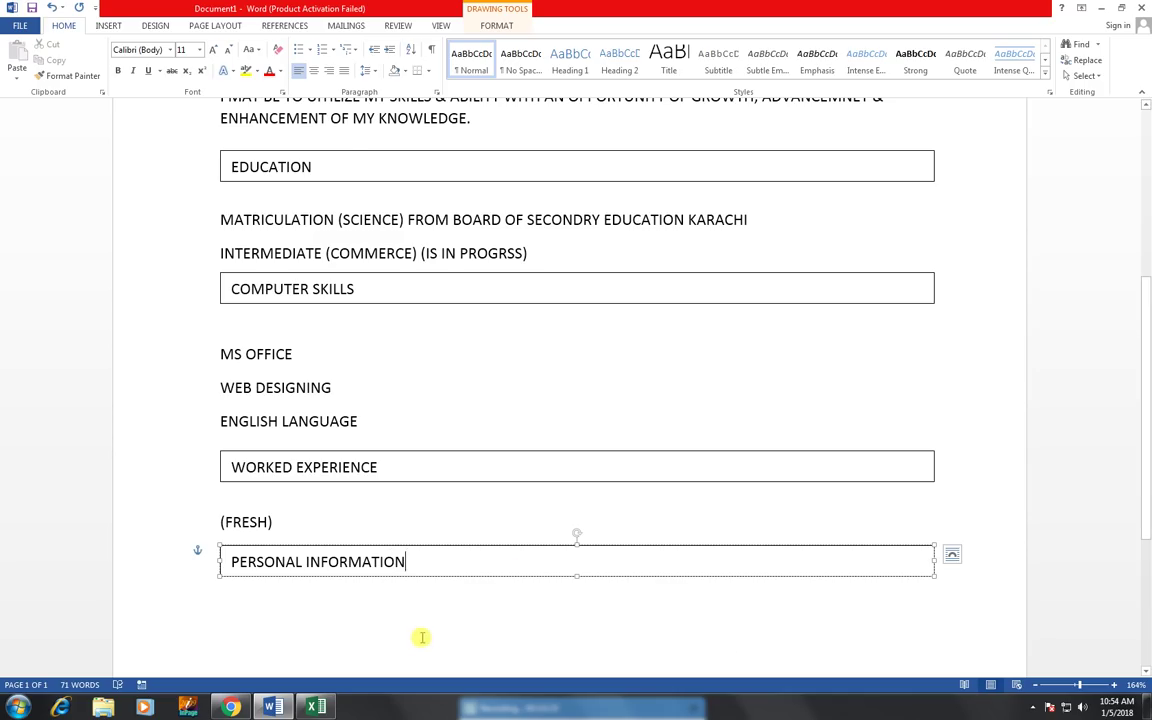
{"action": "scroll", "coordinate": [390, 615], "scroll_direction": "down", "scroll_amount": 2}
{"action": "left_click", "coordinate": [308, 519]}
{"action": "scroll", "coordinate": [342, 496], "scroll_direction": "down", "scroll_amount": 3}
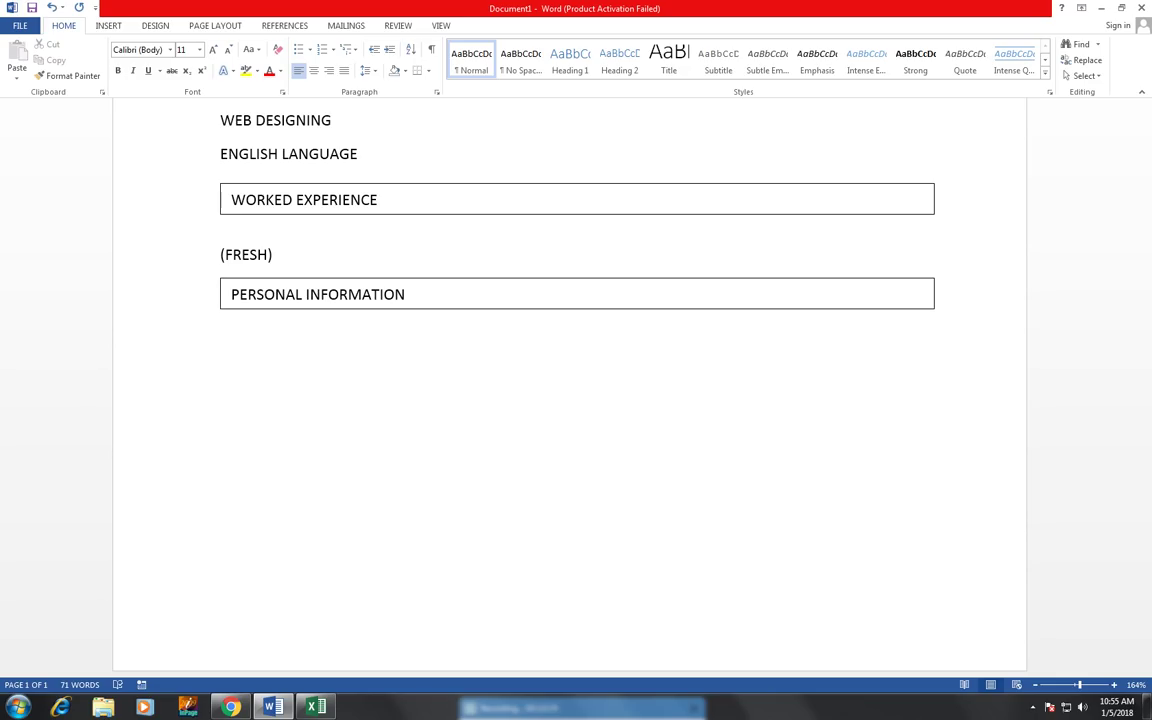
- Insert a 2-column by 5-row table using the Insert Table grid picker
{"action": "left_click", "coordinate": [108, 25]}
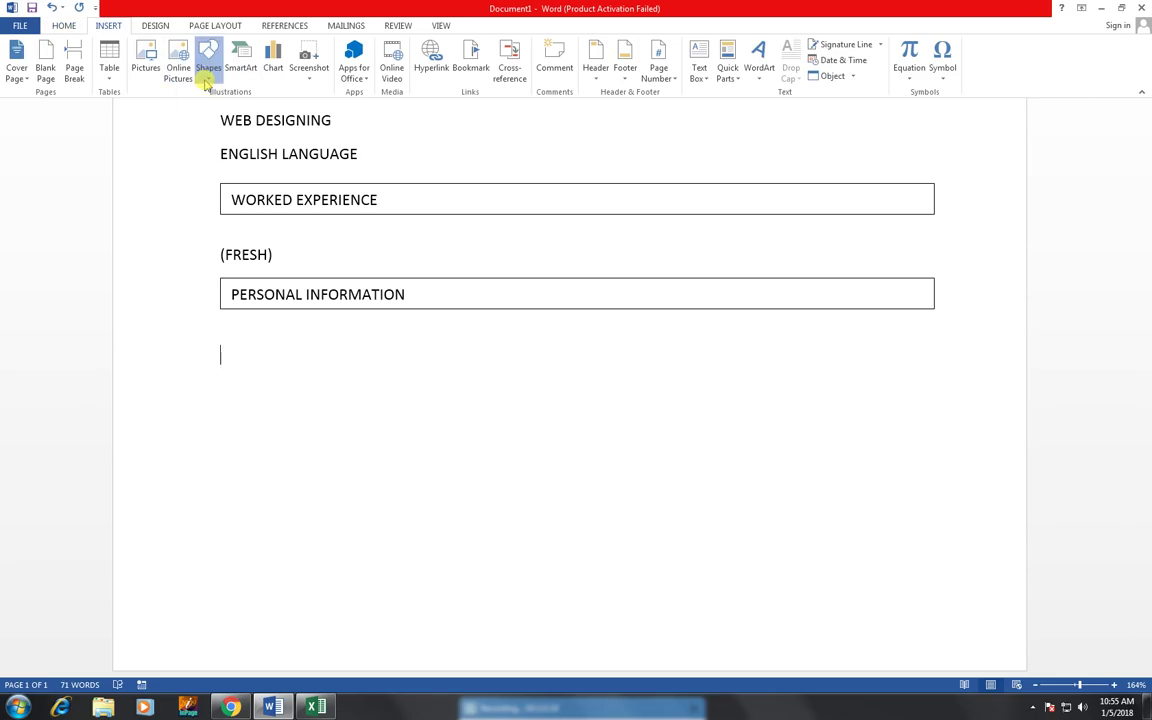
{"action": "left_click", "coordinate": [207, 66]}
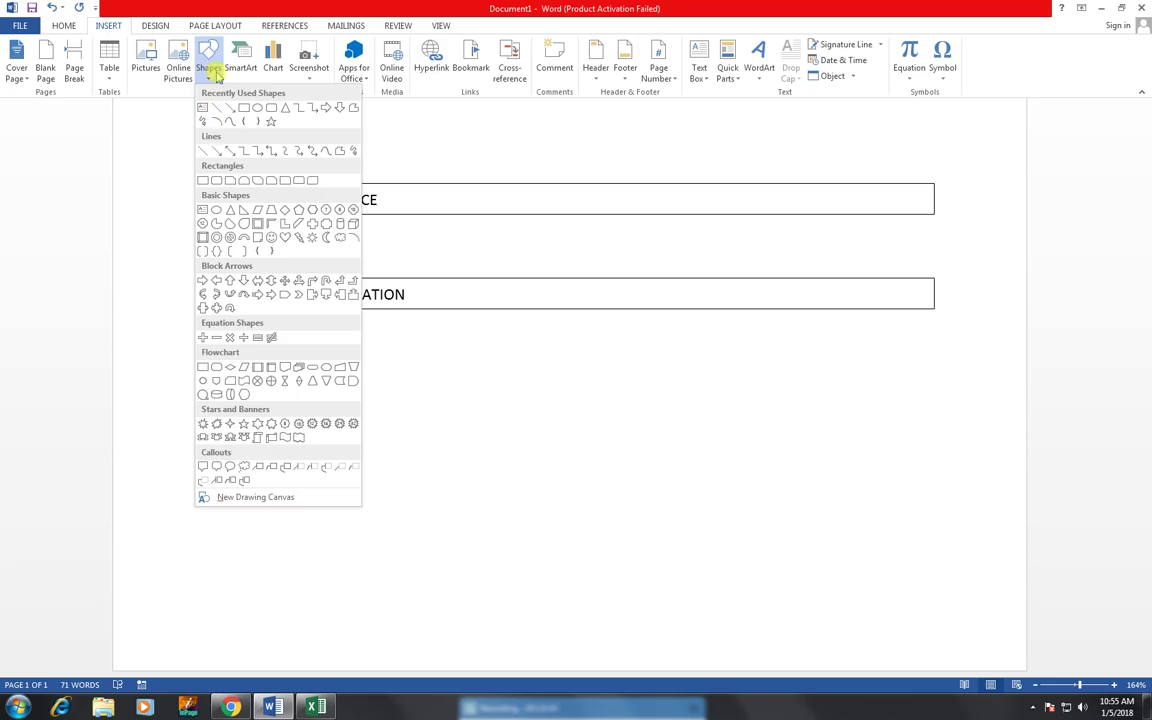
{"action": "left_click", "coordinate": [107, 80]}
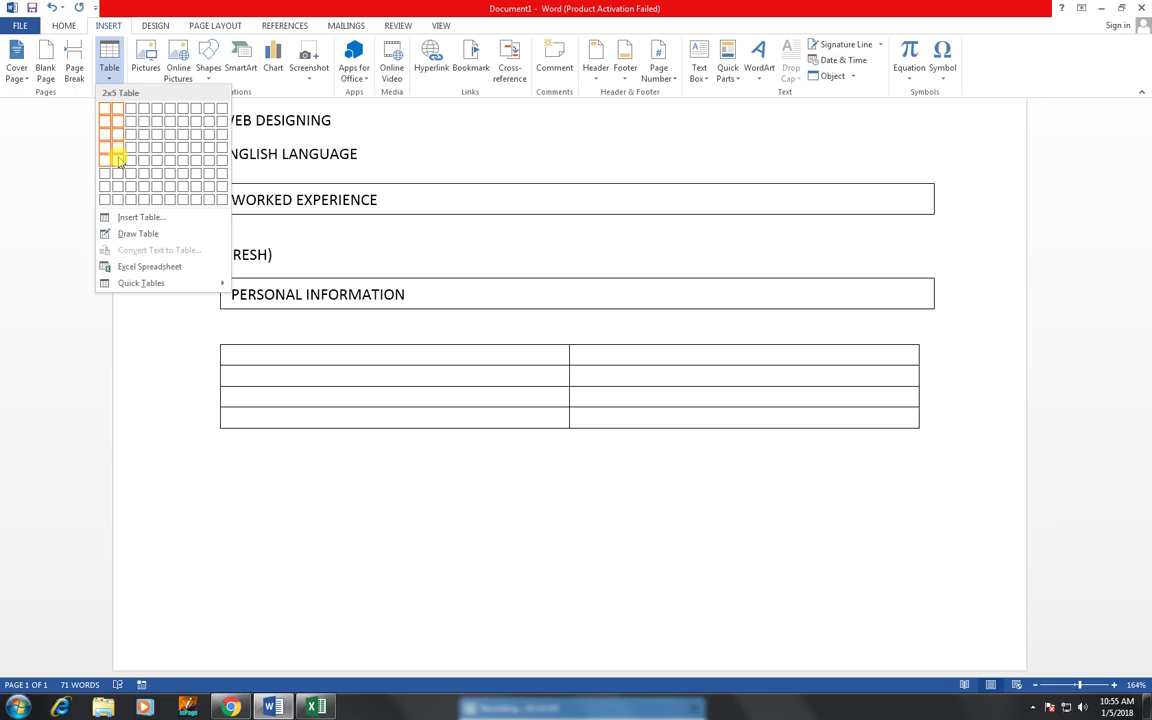
{"action": "left_click", "coordinate": [117, 160]}
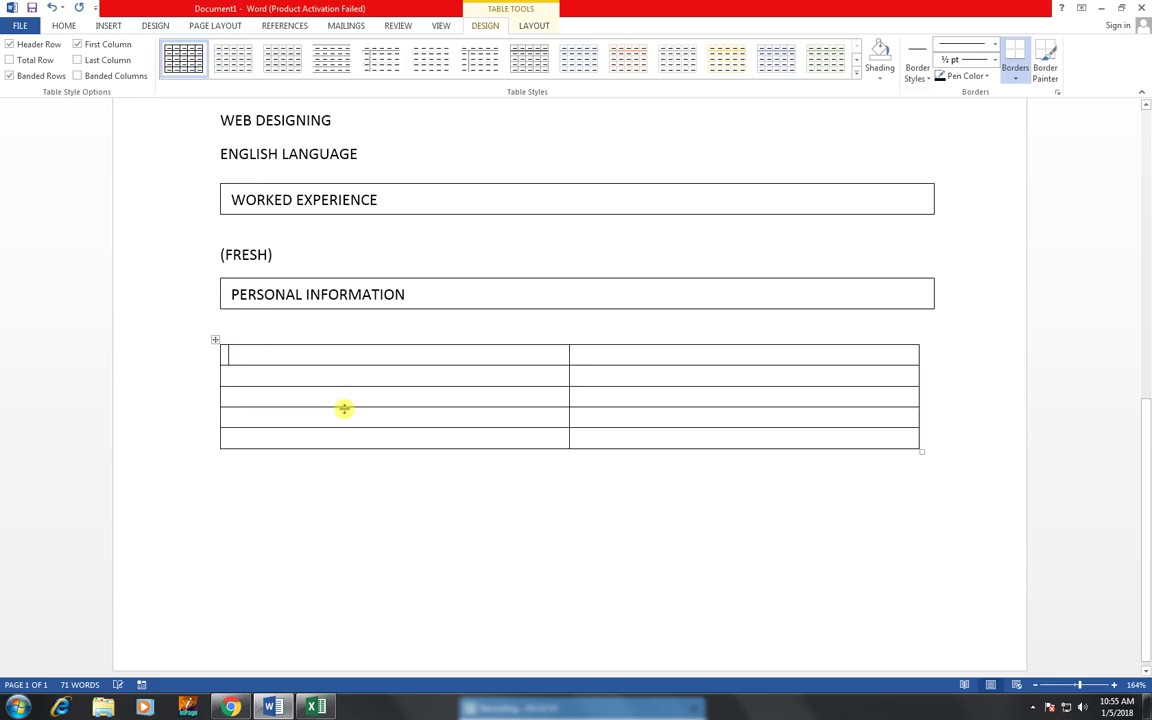
- Fill the first rows: FATHER NAME with the father's name, DATE OF BIRTH with the birth date, NATIONALITY PAKISTAN
{"action": "type", "text": "FATH"}
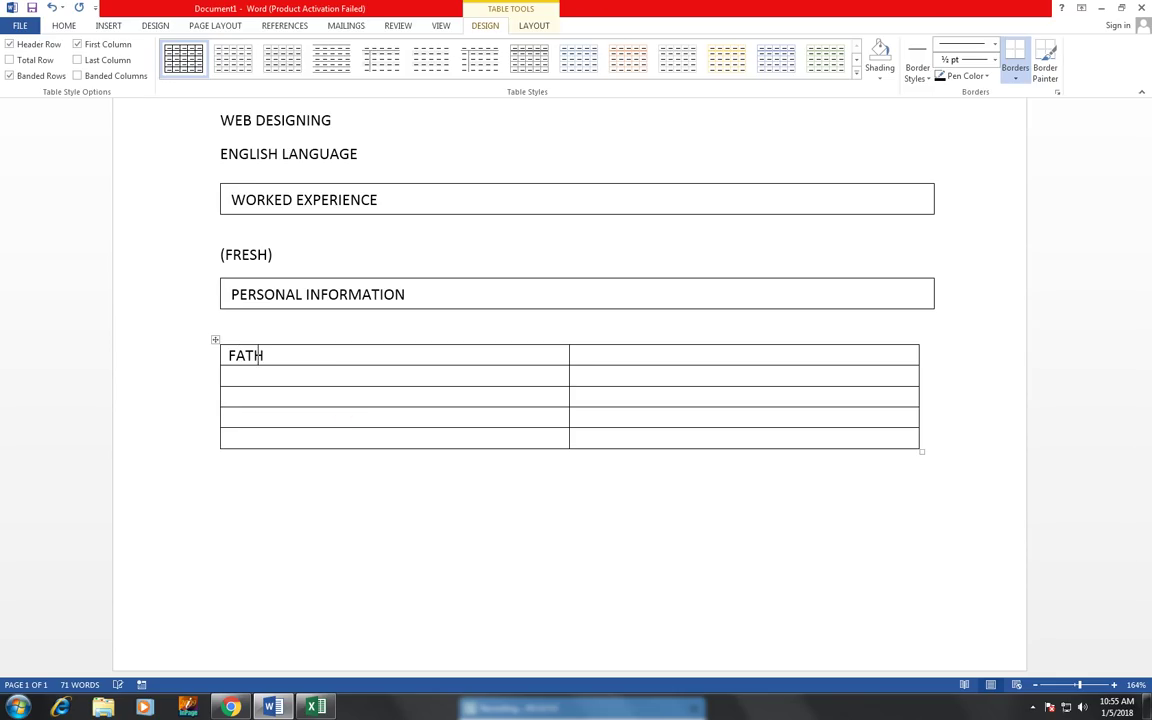
{"action": "type", "text": "ER NAME"}
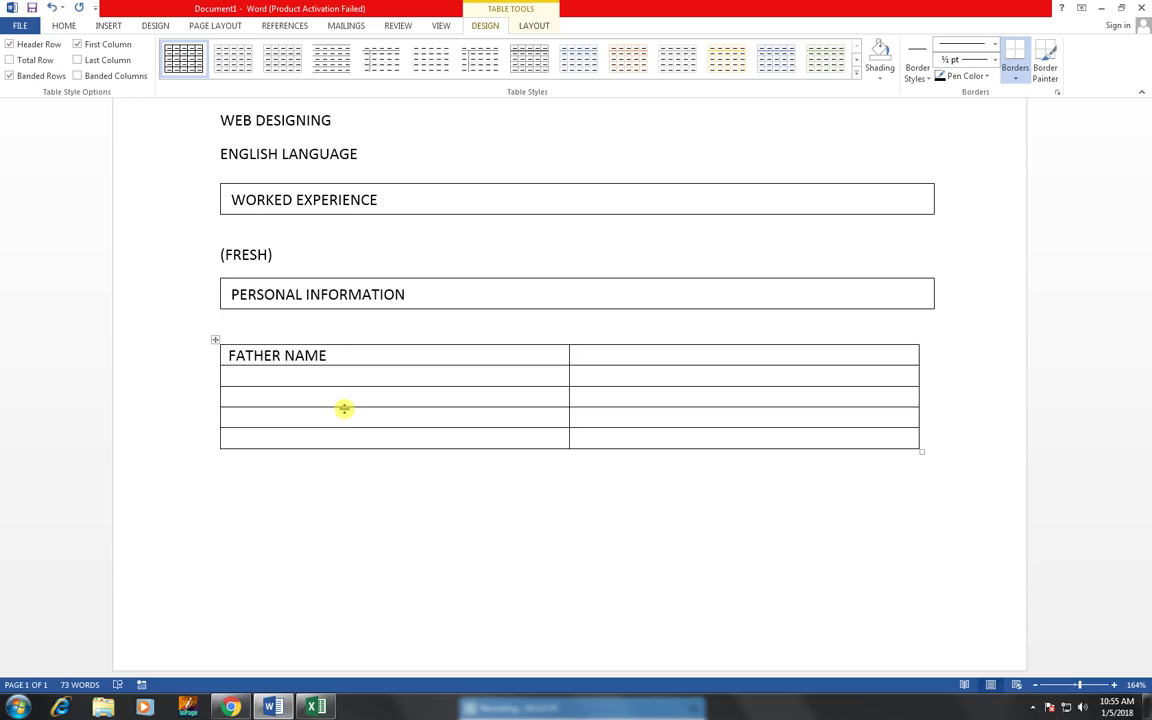
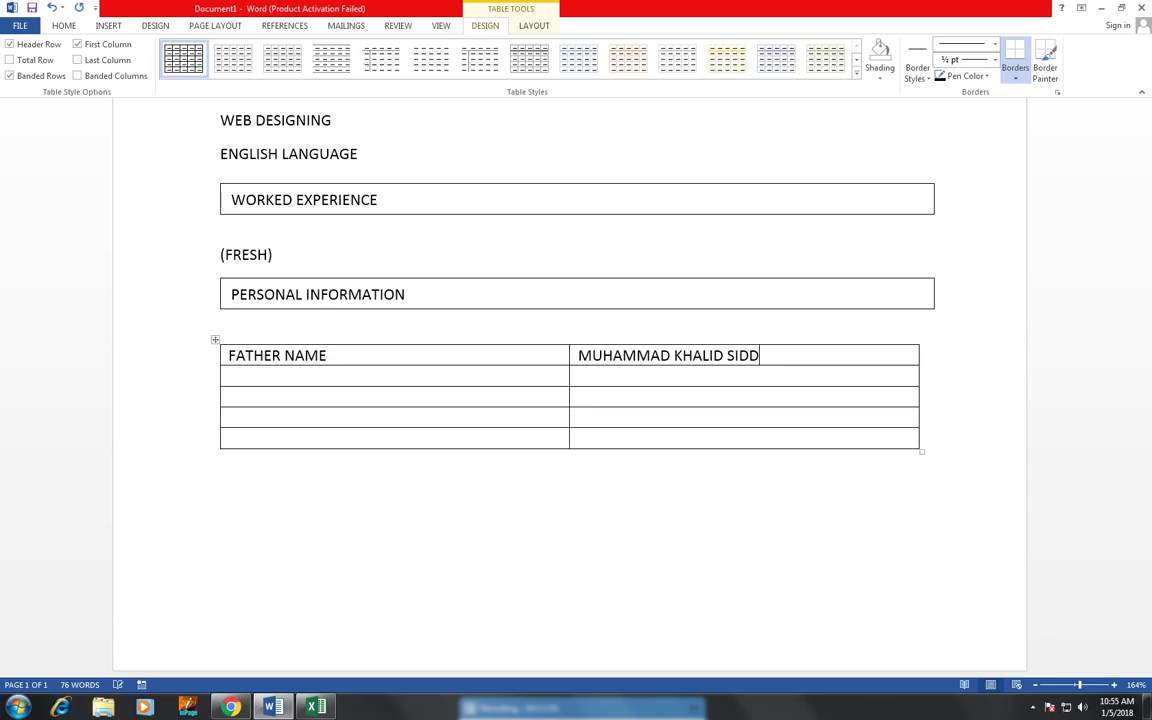
{"action": "type", "text": "DA"}
{"action": "type", "text": "TE"}
{"action": "type", "text": " OF BIRTH"}
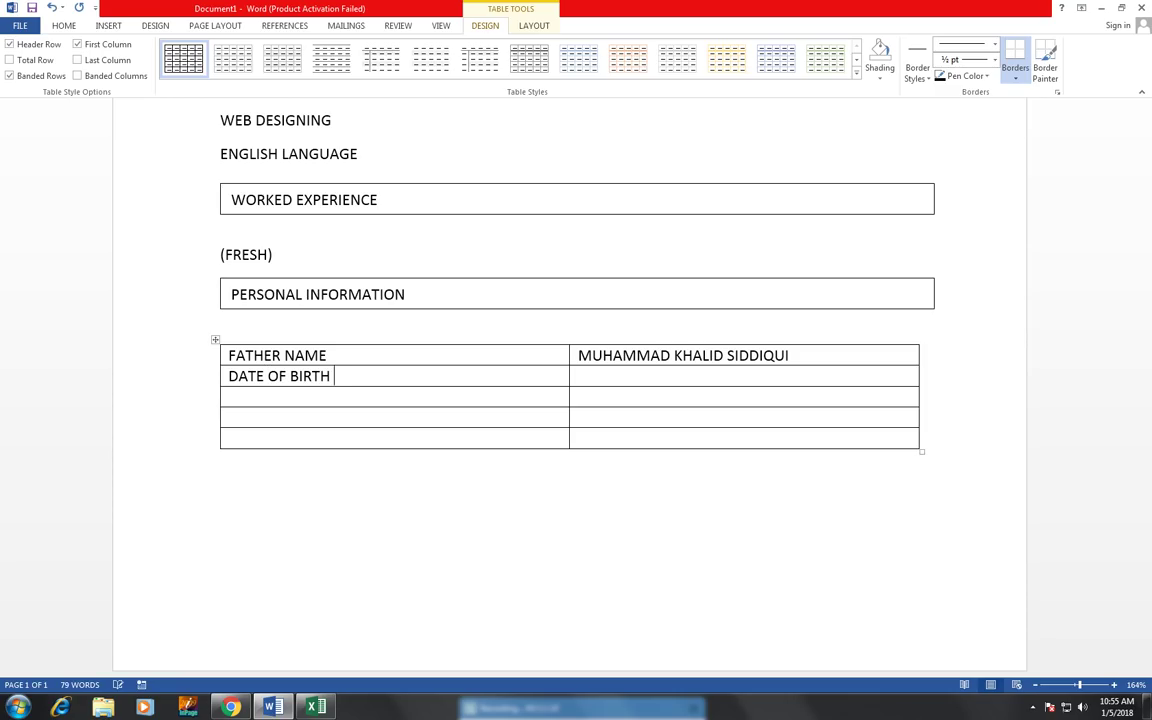
{"action": "key", "text": "Tab"}
{"action": "key", "text": "Tab"}
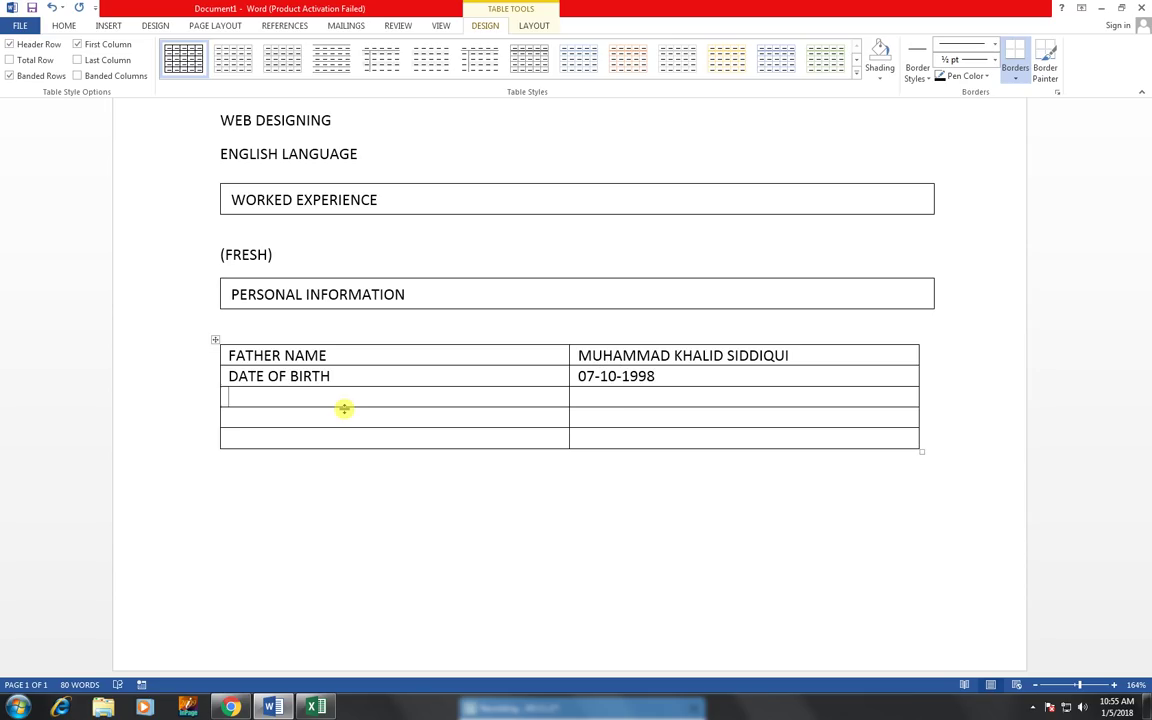
{"action": "type", "text": "NATIO"}
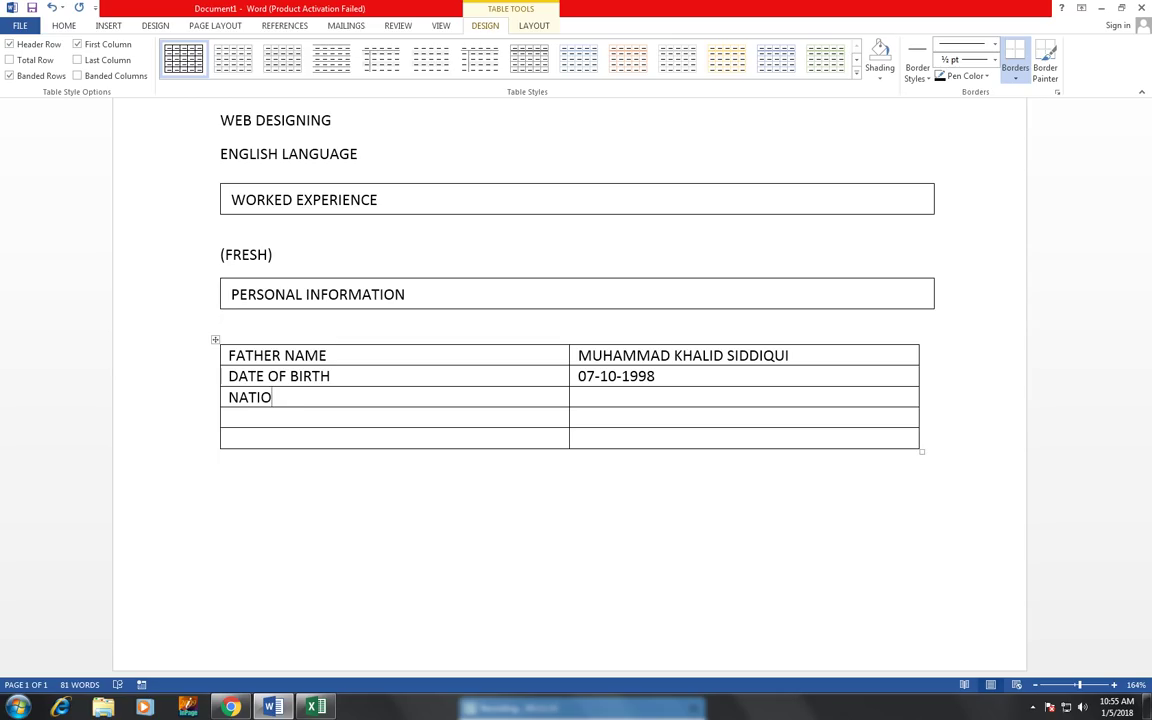
{"action": "type", "text": "NALITY"}
{"action": "key", "text": "Tab"}
{"action": "type", "text": "PAKISTAN"}
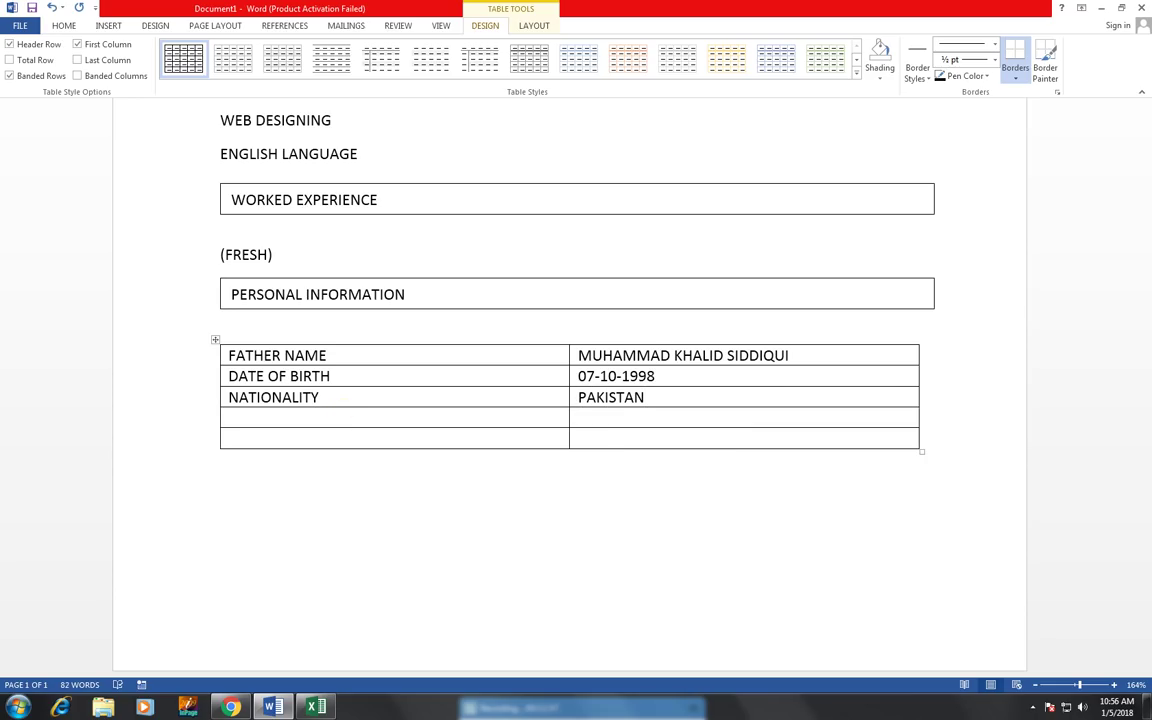
- Add RELIGION ISLAM, then NIC NO with the identity card number, in the last rows
{"action": "key", "text": "Tab"}
{"action": "type", "text": "RELIGION"}
{"action": "key", "text": "Tab"}
{"action": "type", "text": "ISLAM"}
{"action": "key", "text": "Tab"}
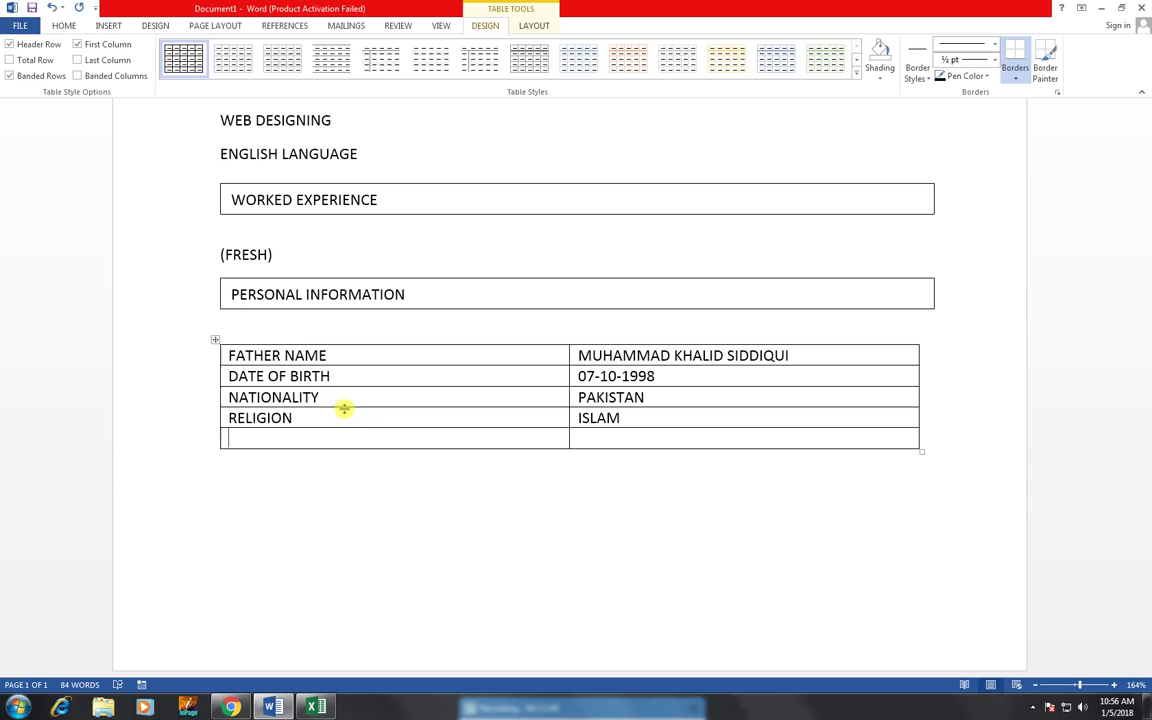
{"action": "type", "text": "NIC NO"}
{"action": "key", "text": "Tab"}
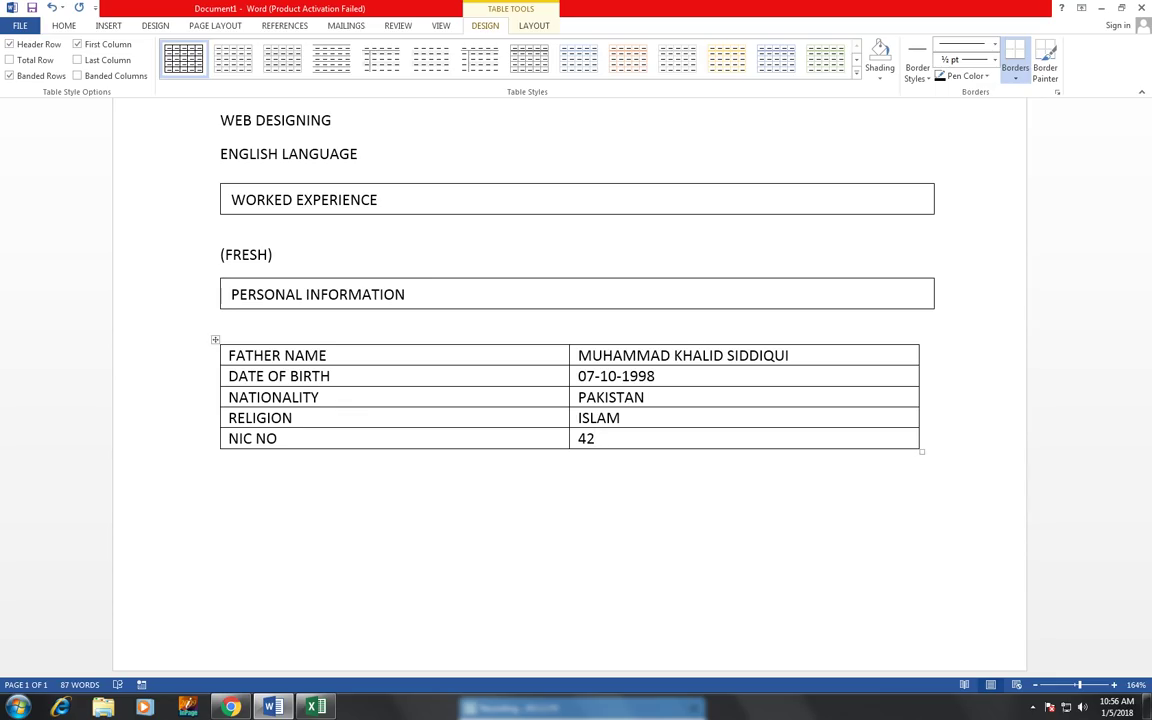
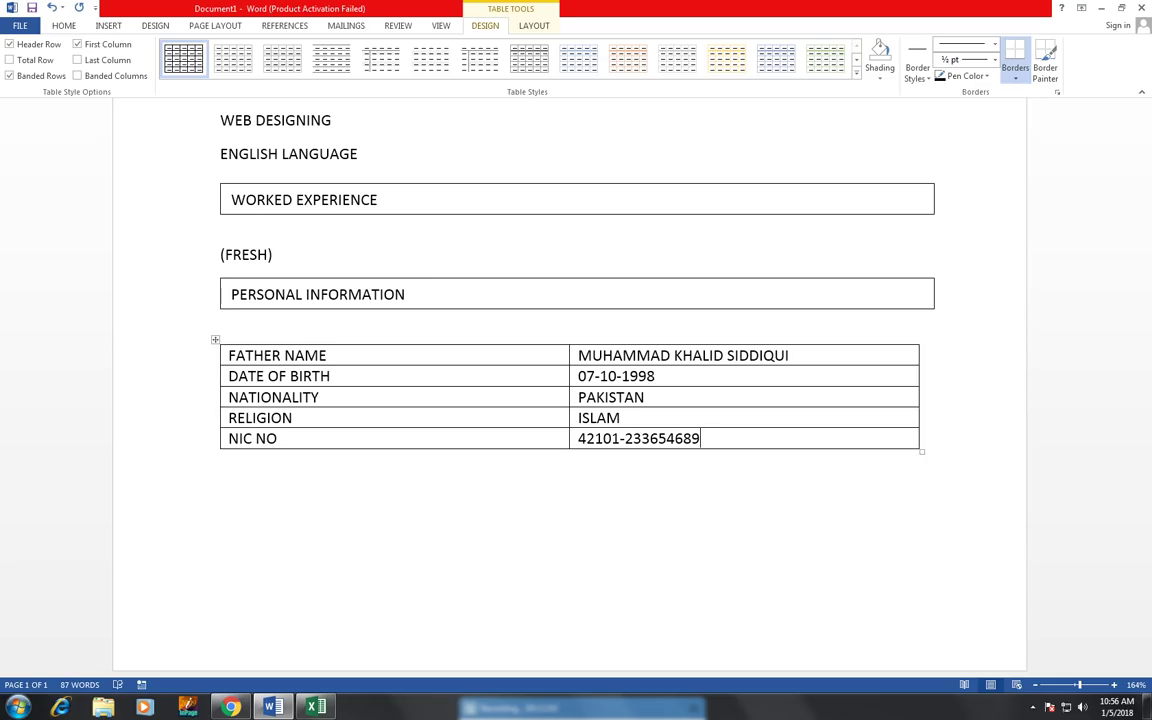
- Copy the PERSONAL INFORMATION box below the table, retitle it REFERENCE, and add a blank line under the table
{"action": "left_click", "coordinate": [368, 278]}
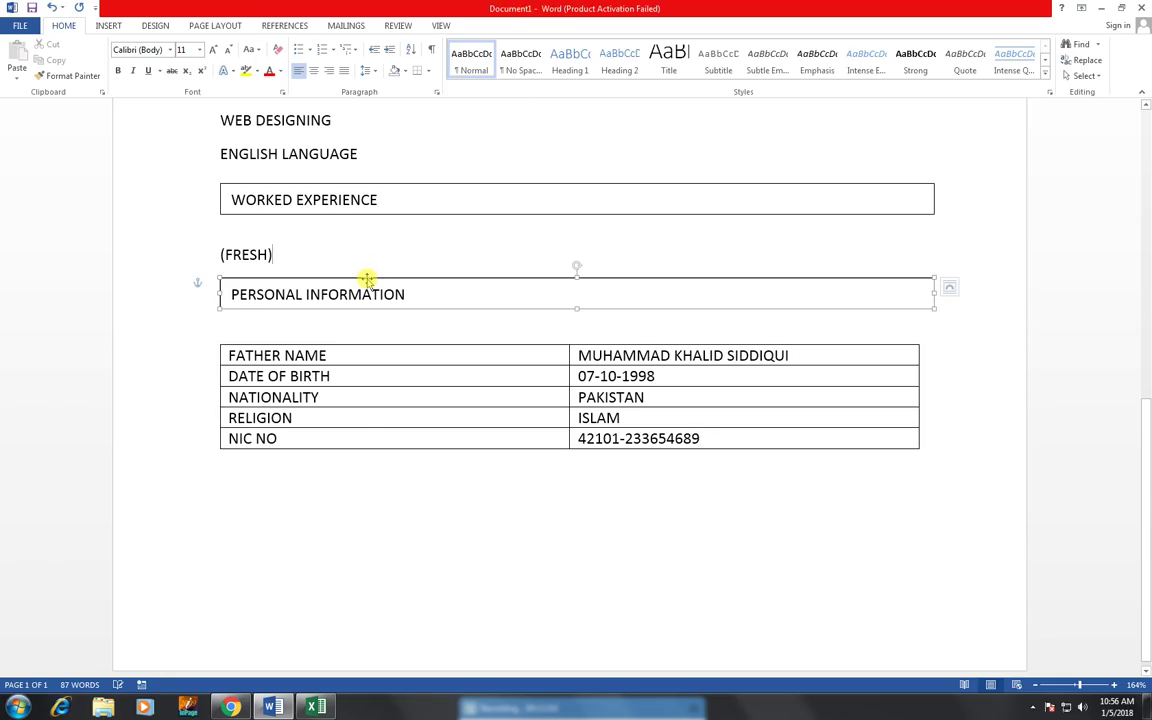
{"action": "left_click_drag", "start_coordinate": [368, 278], "coordinate": [359, 468]}
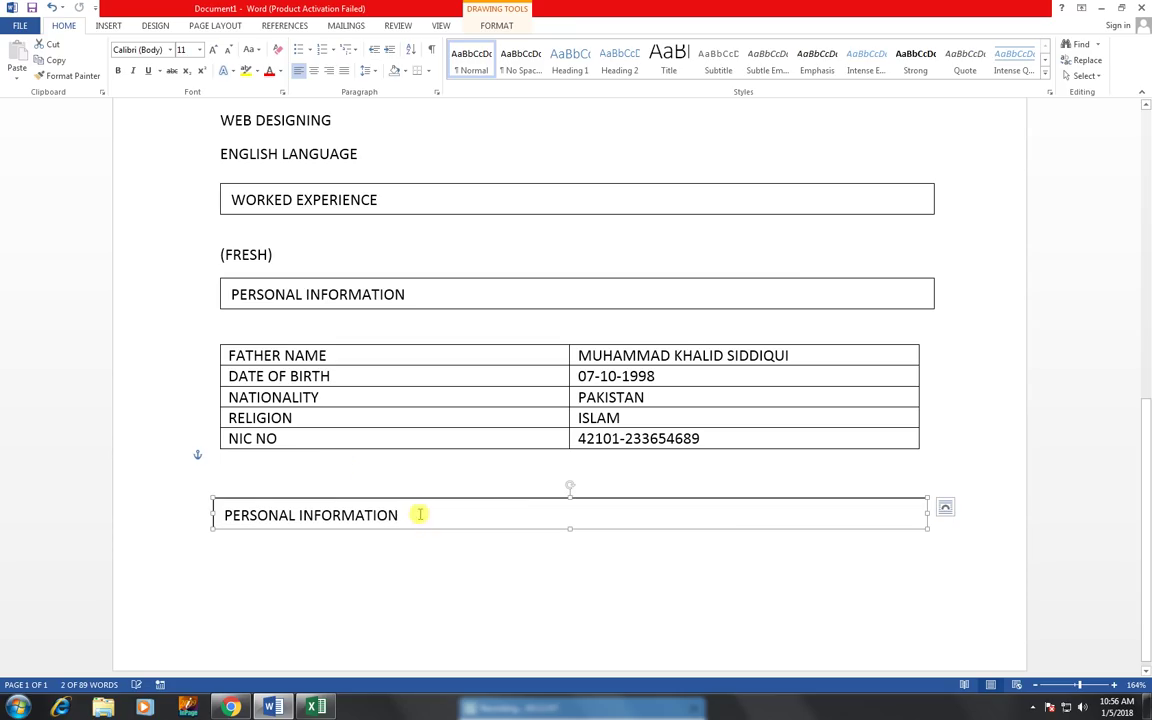
{"action": "left_click", "coordinate": [203, 530]}
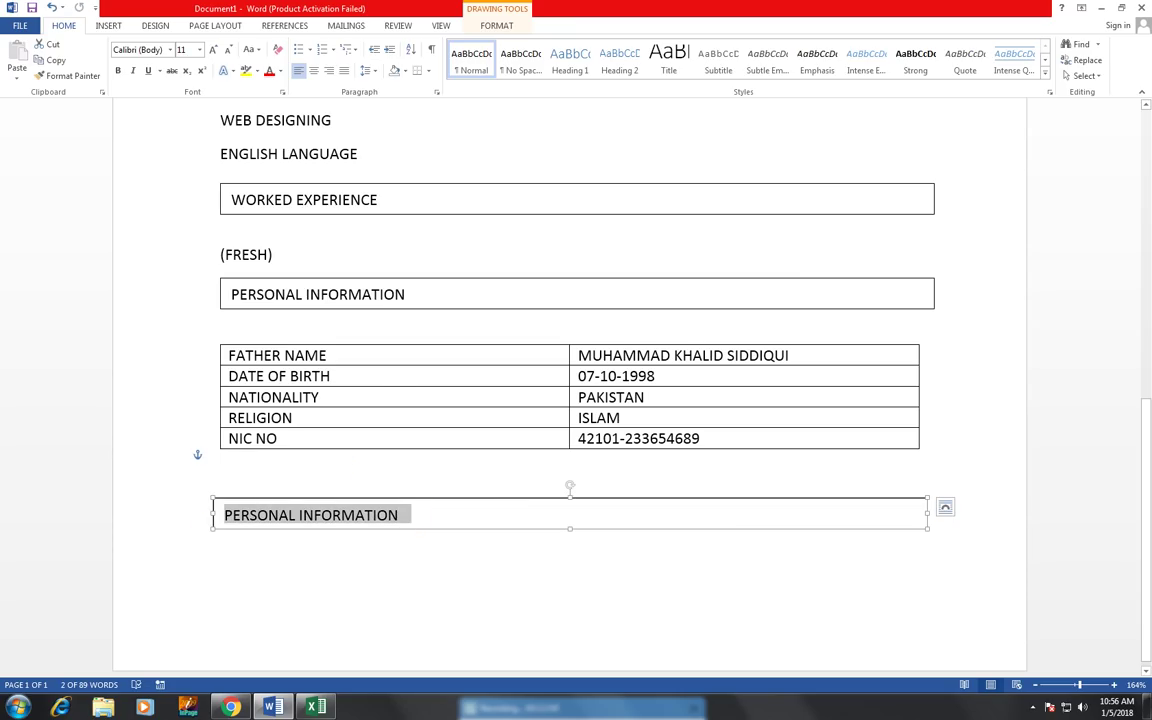
{"action": "type", "text": "REFERENCE"}
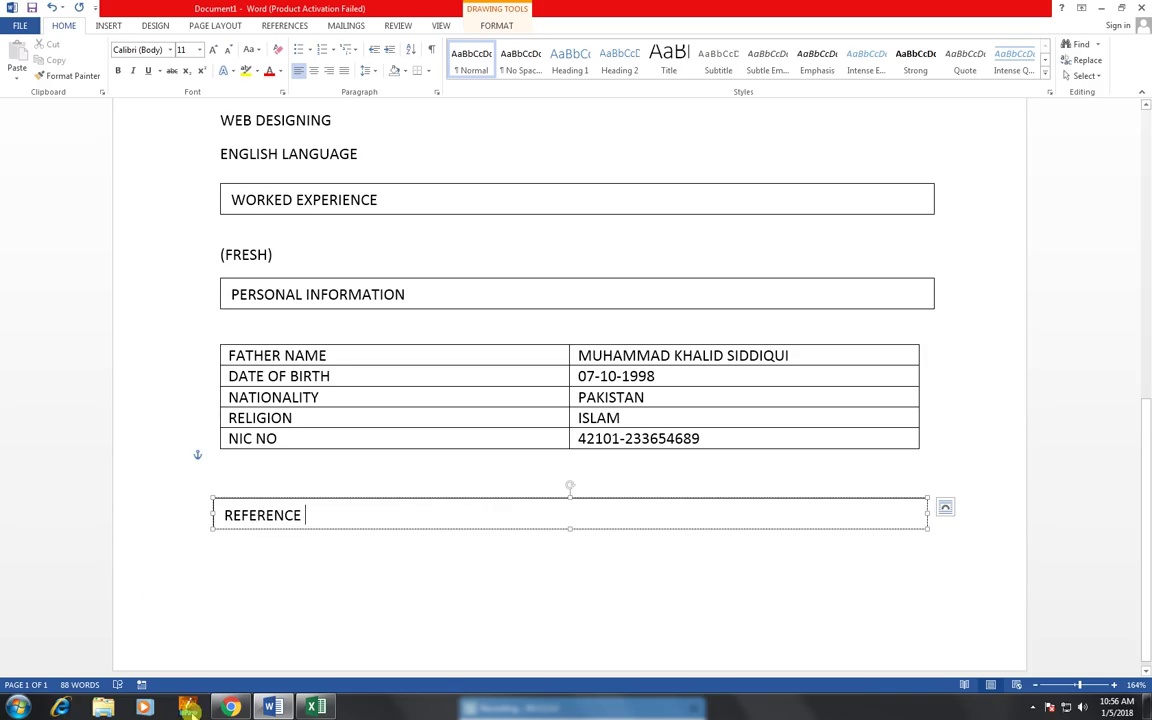
{"action": "left_click", "coordinate": [267, 574]}
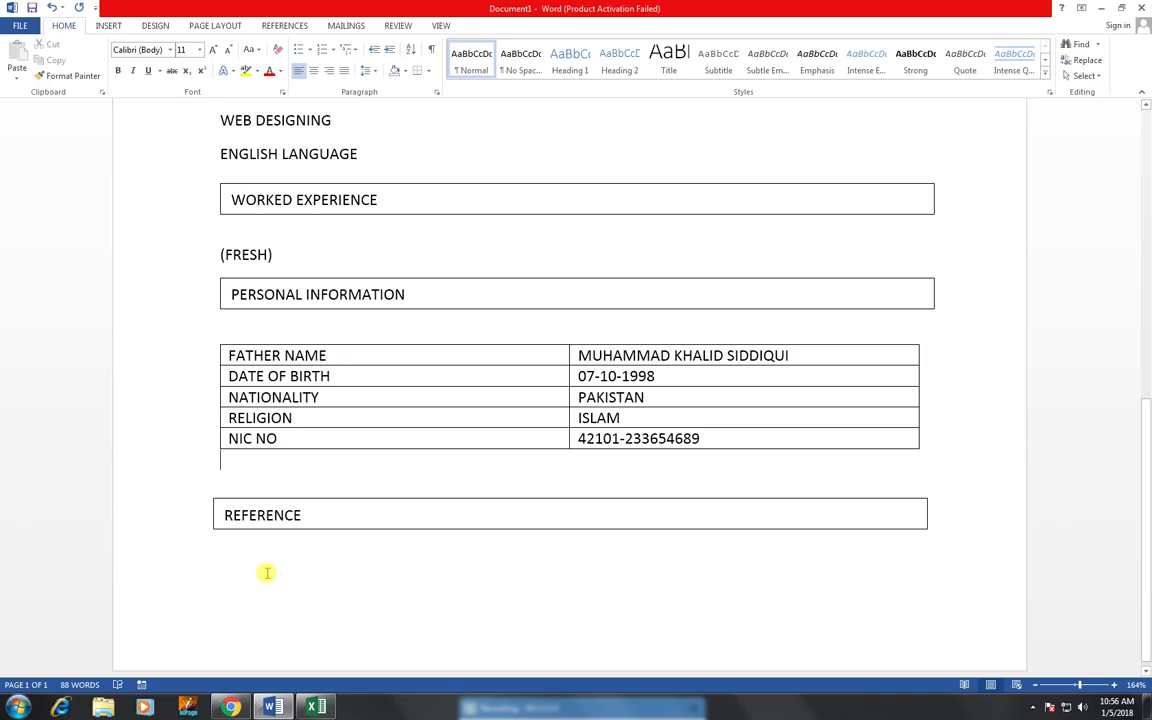
{"action": "key", "text": "Return"}
{"action": "key", "text": "Return"}
{"action": "key", "text": "Return"}
{"action": "key", "text": "Return"}
{"action": "key", "text": "Return"}
{"action": "key", "text": "Return"}
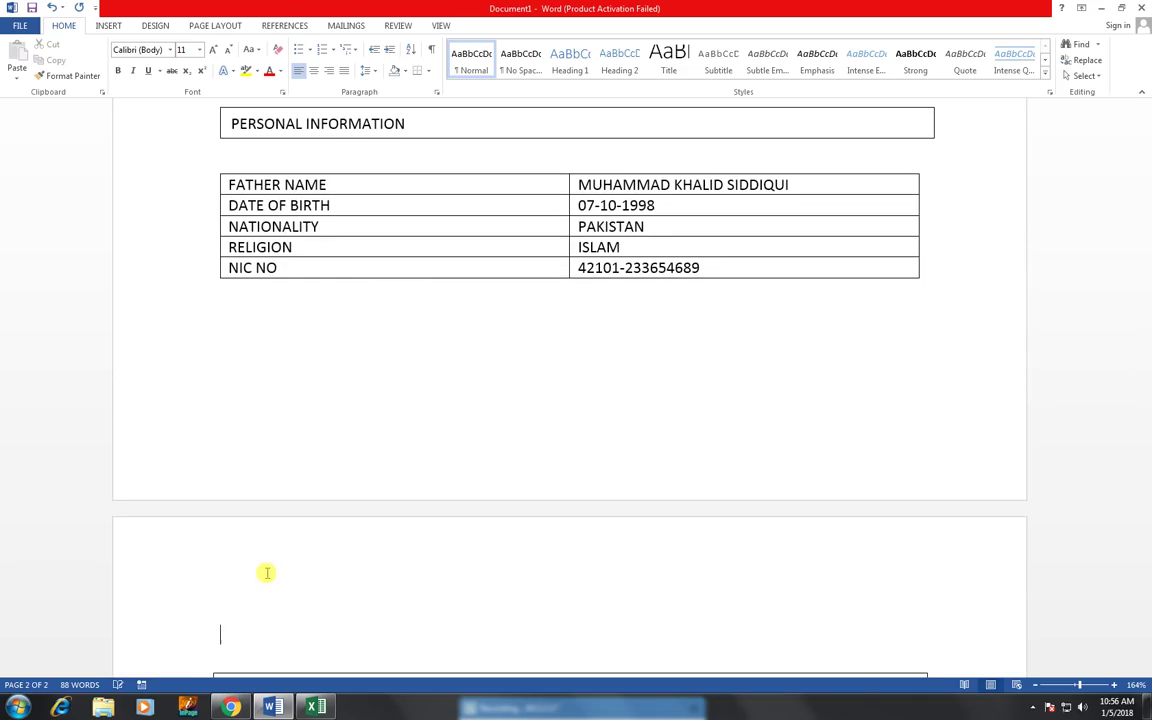
- Remove the extra blank lines and move the REFERENCE box up, aligned directly under the table
{"action": "key", "text": "BackSpace"}
{"action": "key", "text": "BackSpace"}
{"action": "key", "text": "BackSpace"}
{"action": "key", "text": "BackSpace"}
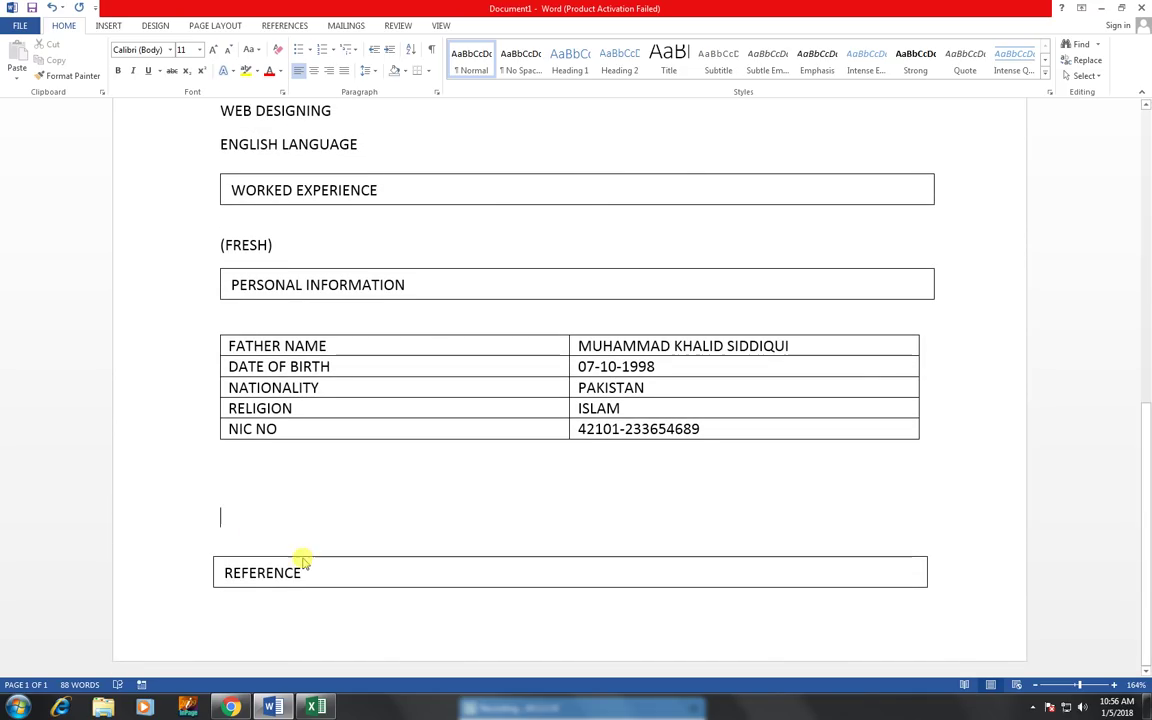
{"action": "mouse_move", "coordinate": [303, 562]}
{"action": "left_mouse_down"}
{"action": "mouse_move", "coordinate": [301, 470]}
{"action": "mouse_move", "coordinate": [312, 469]}
{"action": "left_mouse_up"}
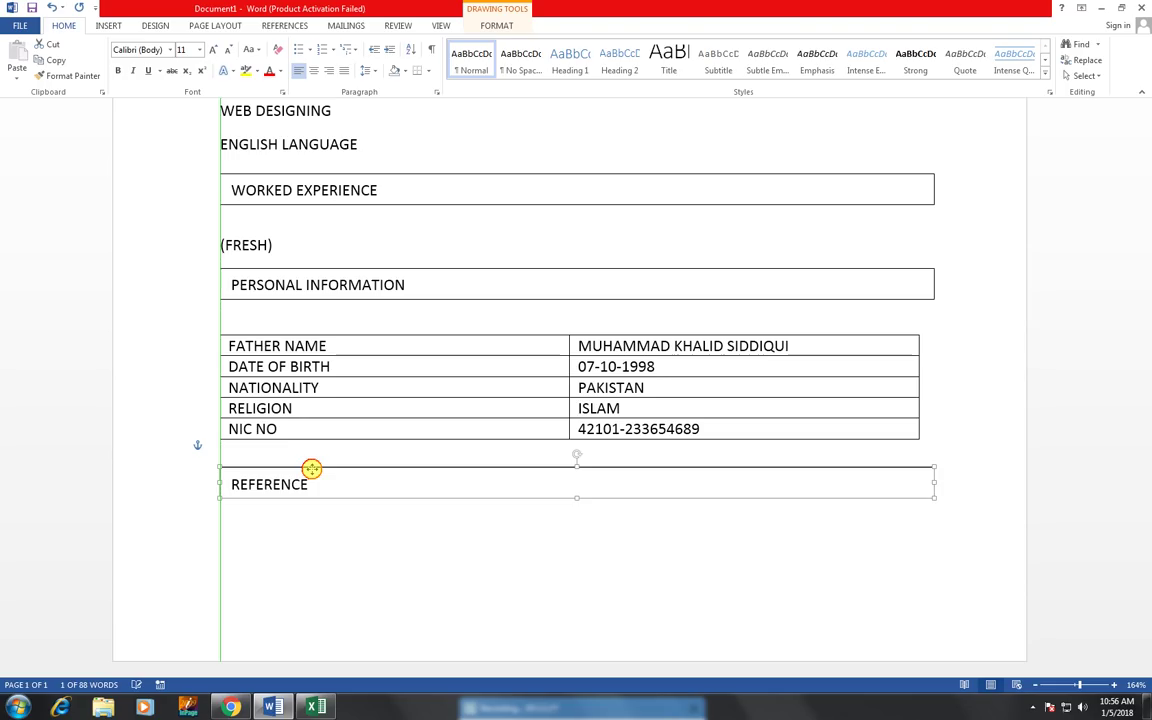
{"action": "left_click", "coordinate": [306, 550]}
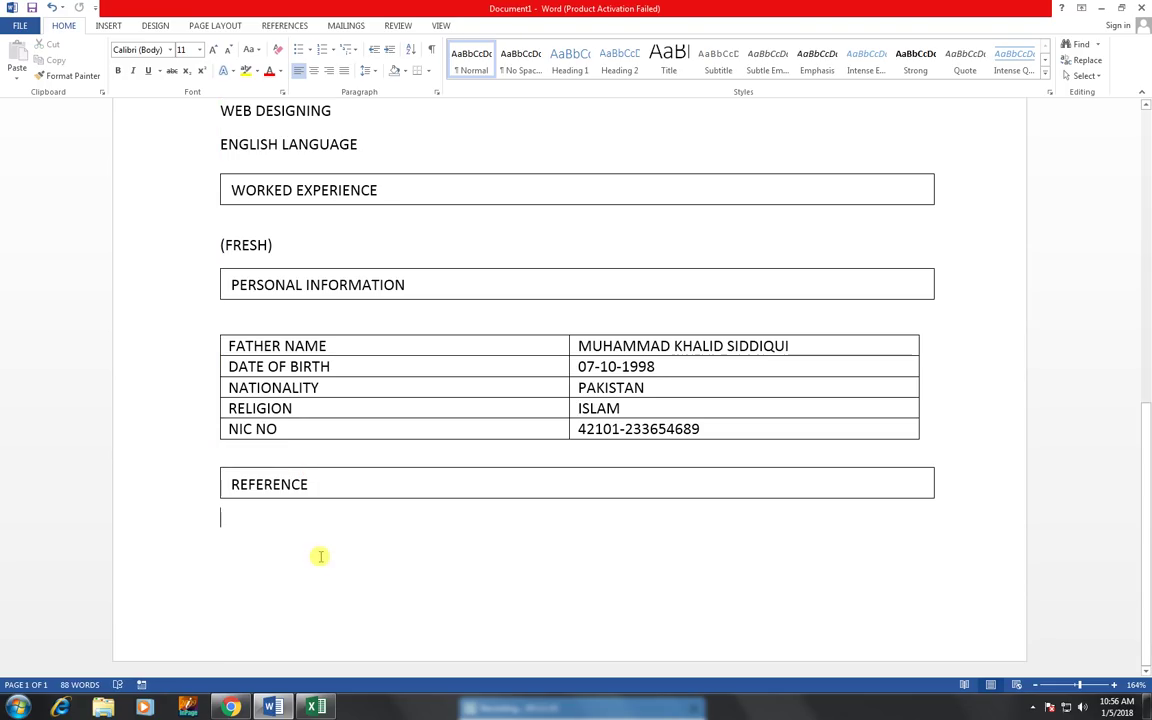
- Type WIIL BE FURNISHED UPON REQUEST under REFERENCE and zoom out to about 96%
{"action": "type", "text": "WIIL BE"}
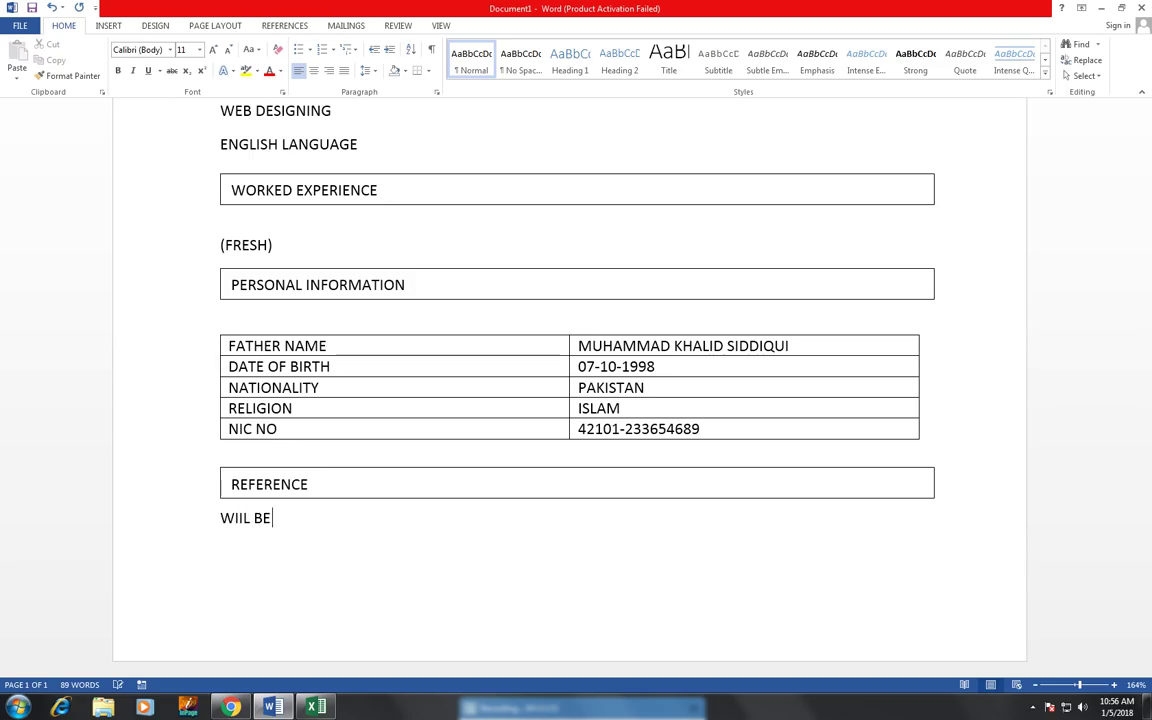
{"action": "type", "text": " FURNI"}
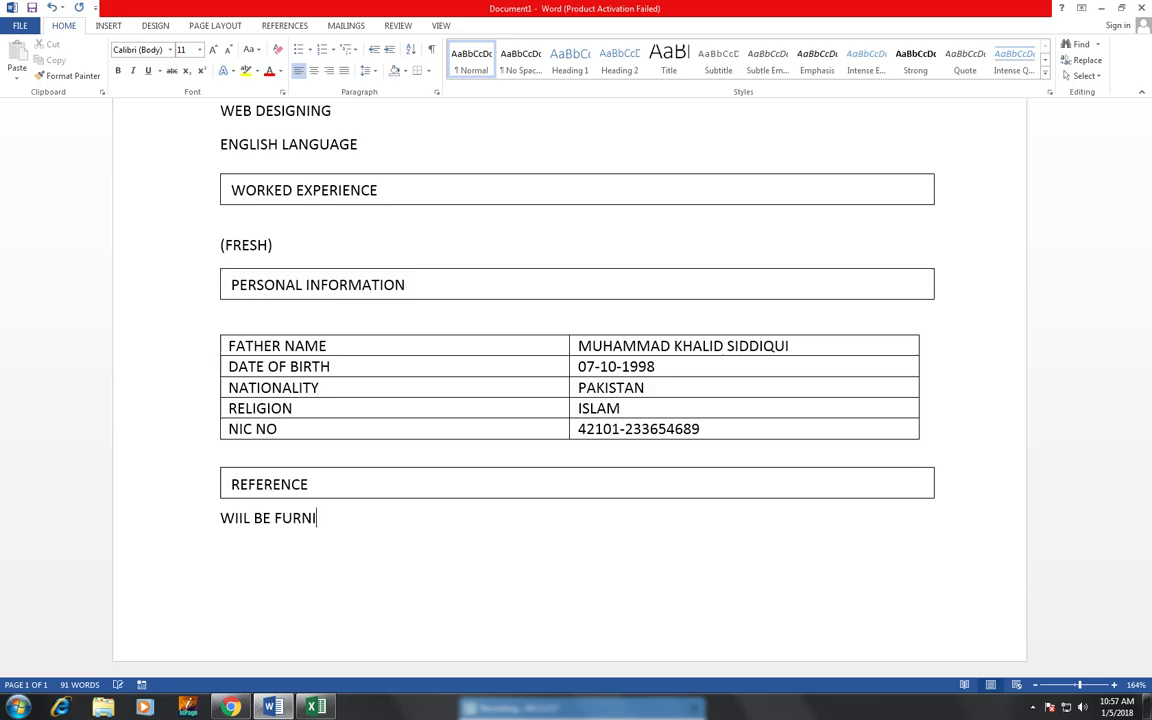
{"action": "type", "text": "SHED UPO"}
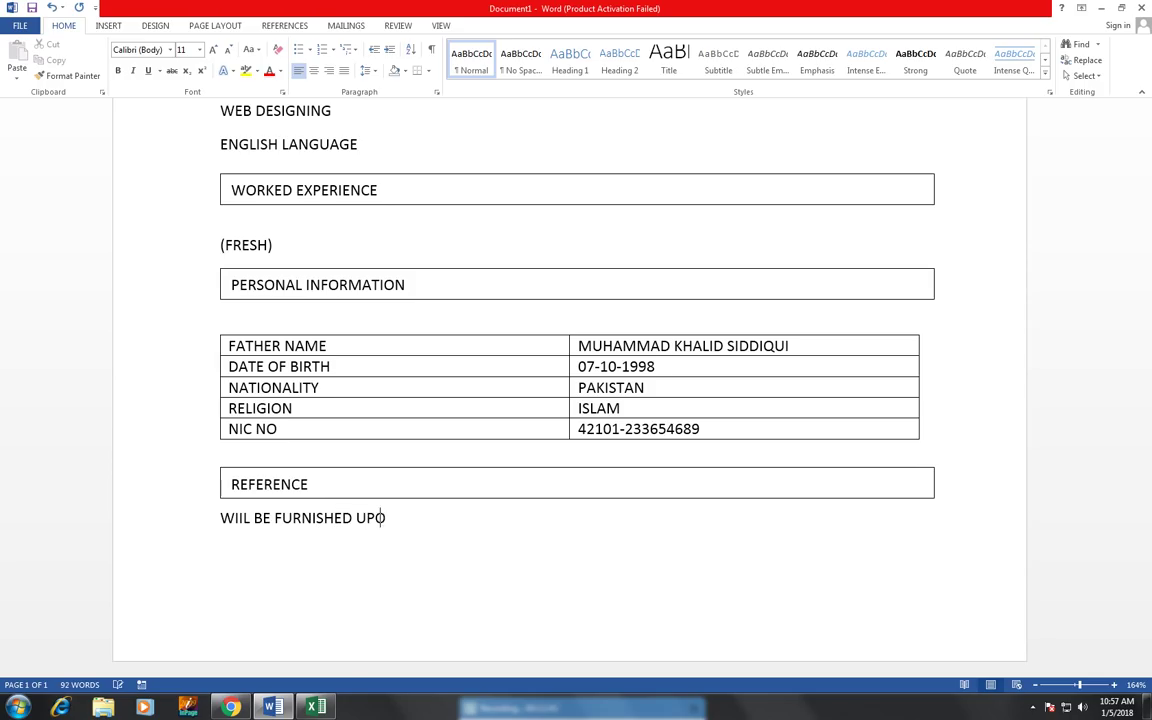
{"action": "type", "text": "N REQUEST"}
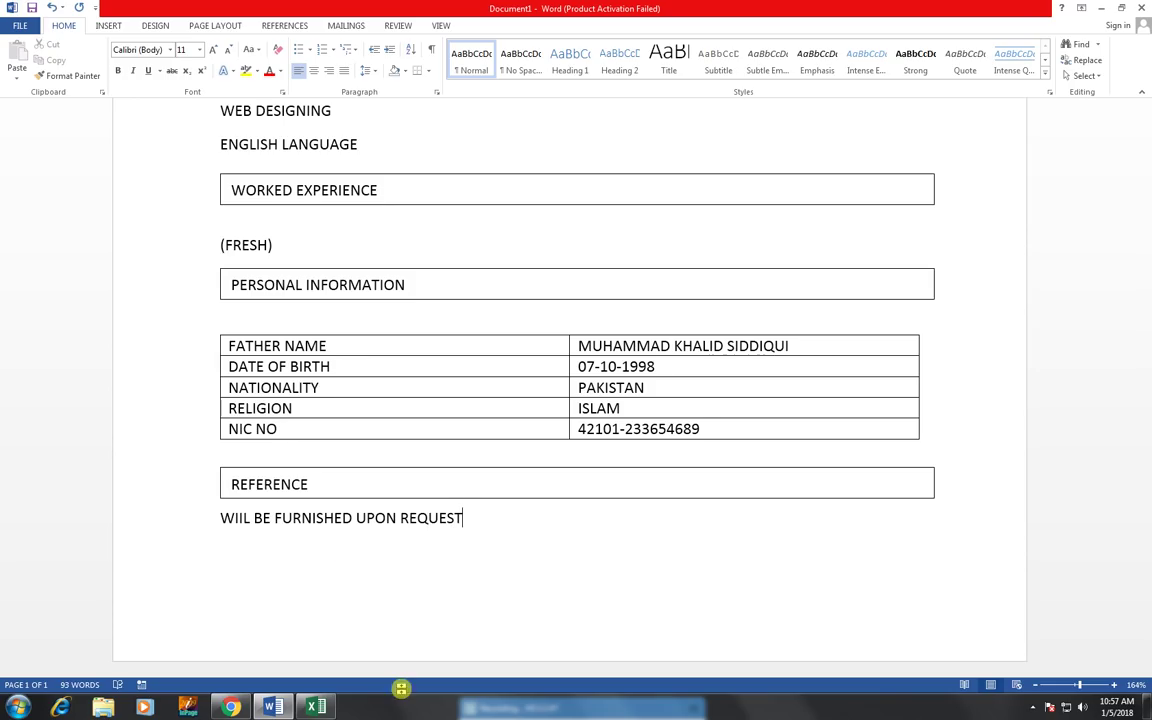
{"action": "left_click", "coordinate": [1073, 686]}
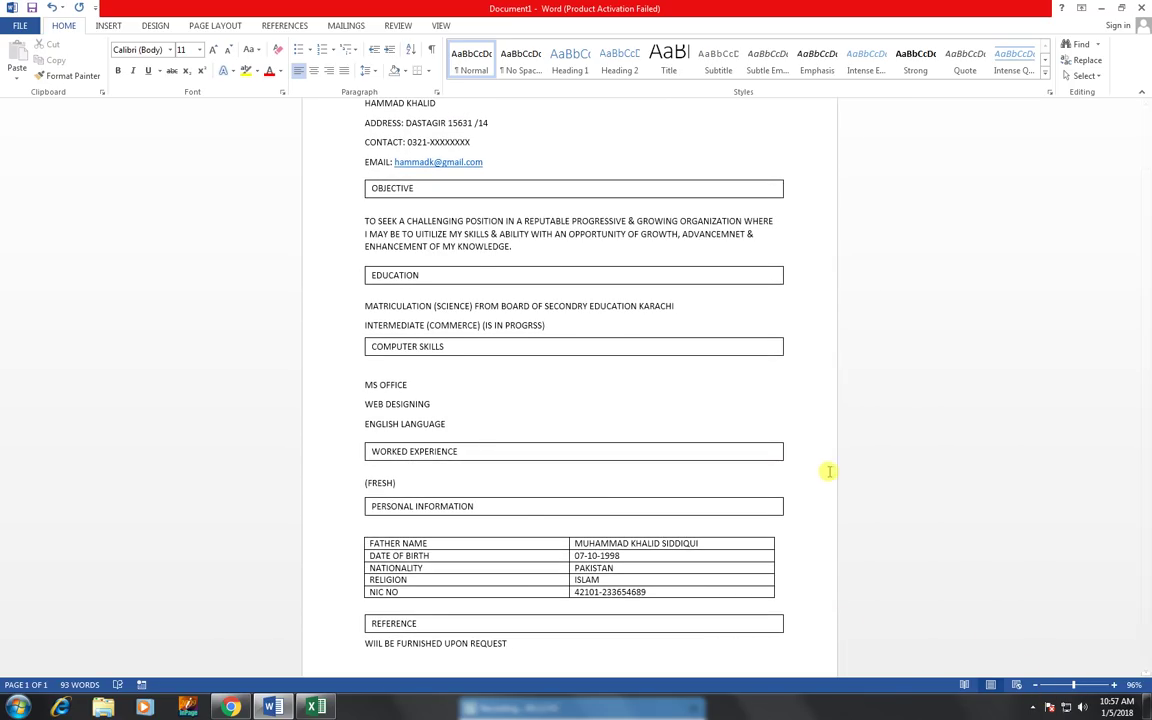
- Scroll to the top and select the word OBJECTIVE in its section box
{"action": "scroll", "coordinate": [826, 470], "scroll_direction": "up", "scroll_amount": 2}
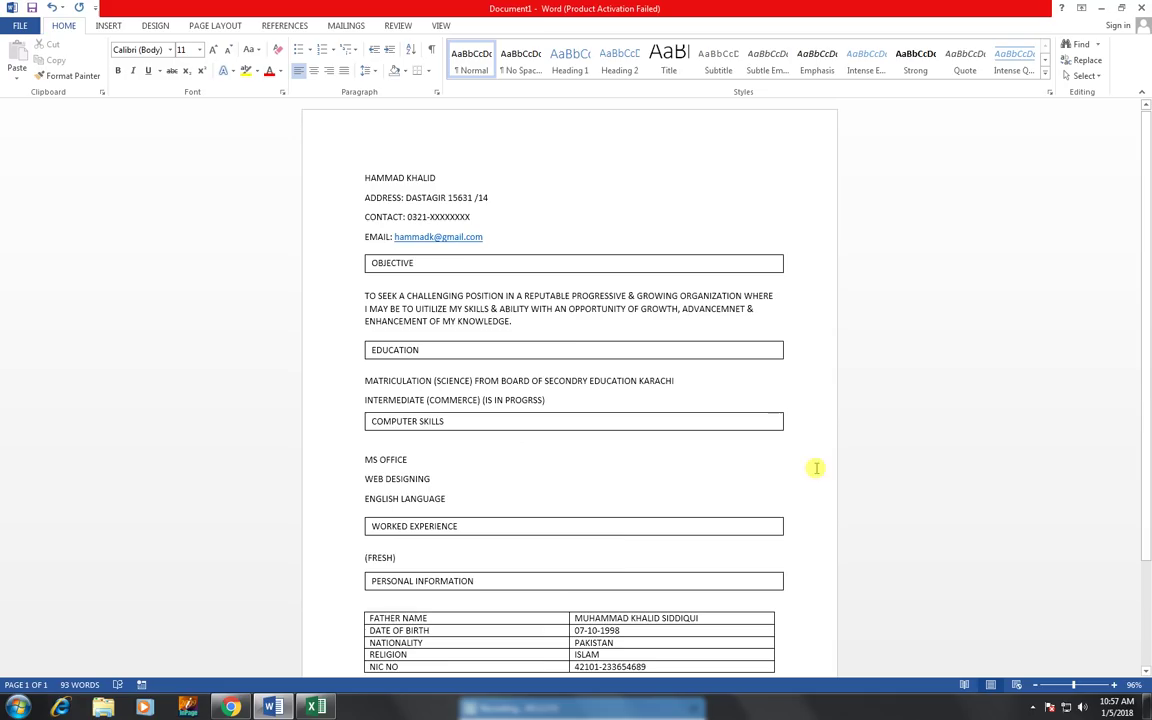
{"action": "mouse_move", "coordinate": [412, 262]}
{"action": "left_mouse_down"}
{"action": "mouse_move", "coordinate": [372, 258]}
{"action": "mouse_move", "coordinate": [395, 265]}
{"action": "left_mouse_up"}
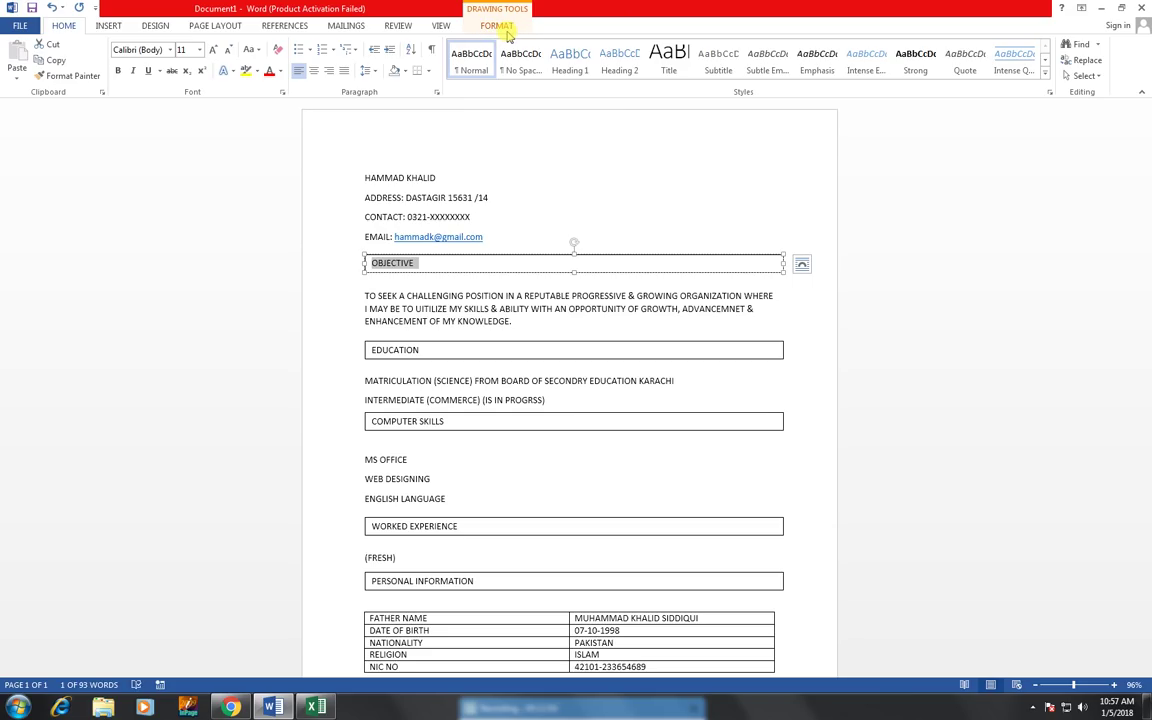
- Bold OBJECTIVE and give its box the solid black shape style with white text
{"action": "left_click", "coordinate": [117, 71]}
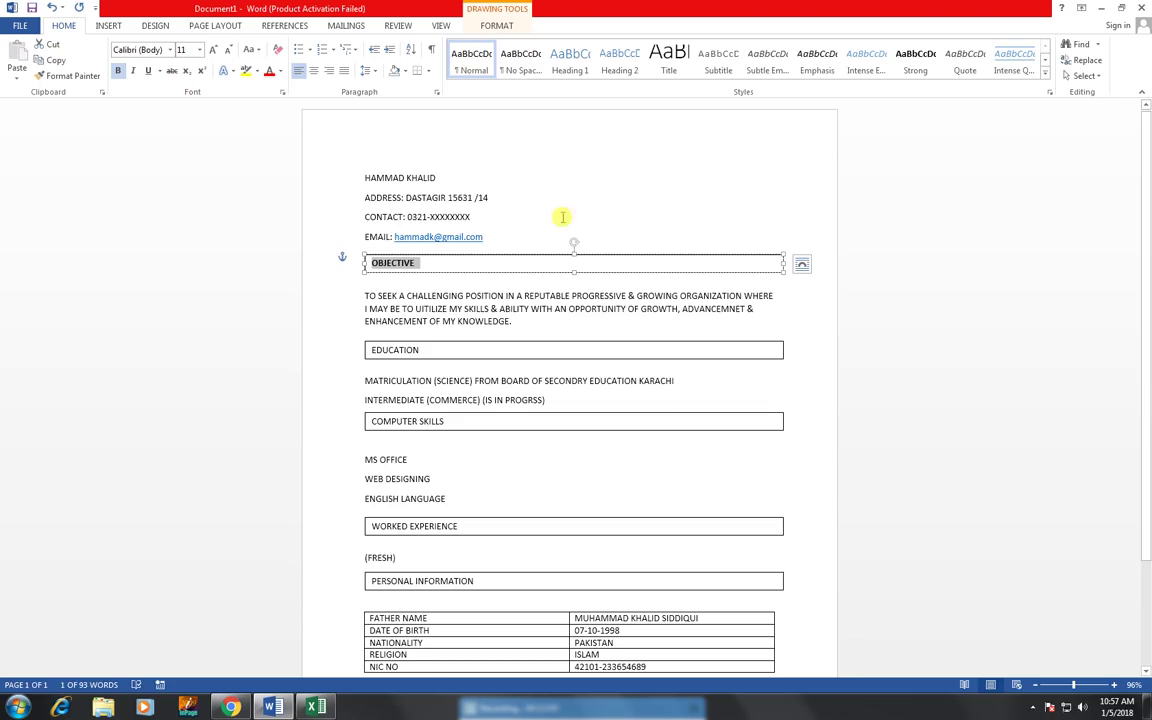
{"action": "left_click", "coordinate": [496, 25]}
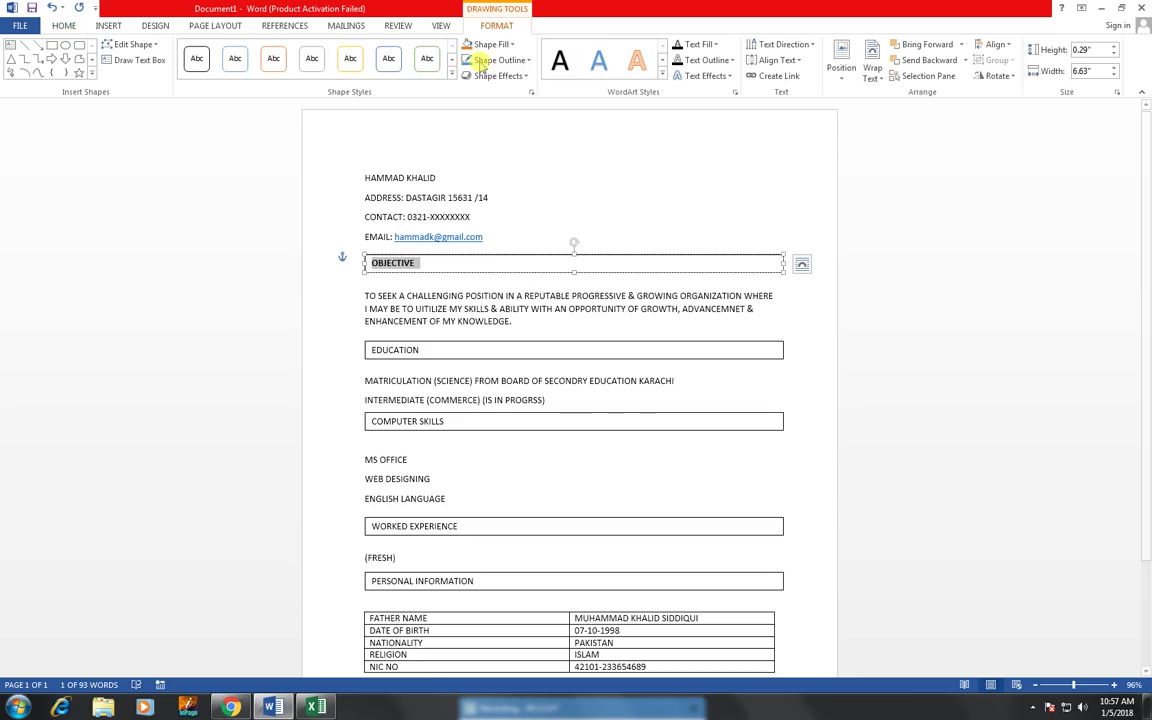
{"action": "left_click", "coordinate": [510, 45]}
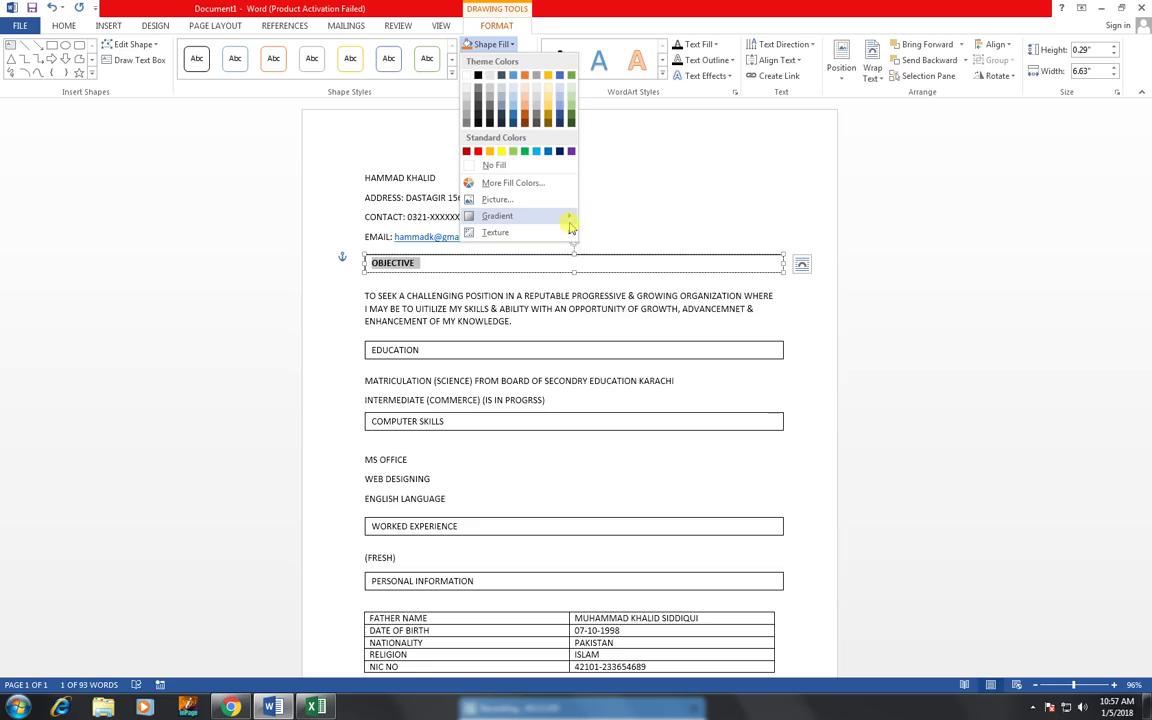
{"action": "left_click", "coordinate": [450, 78]}
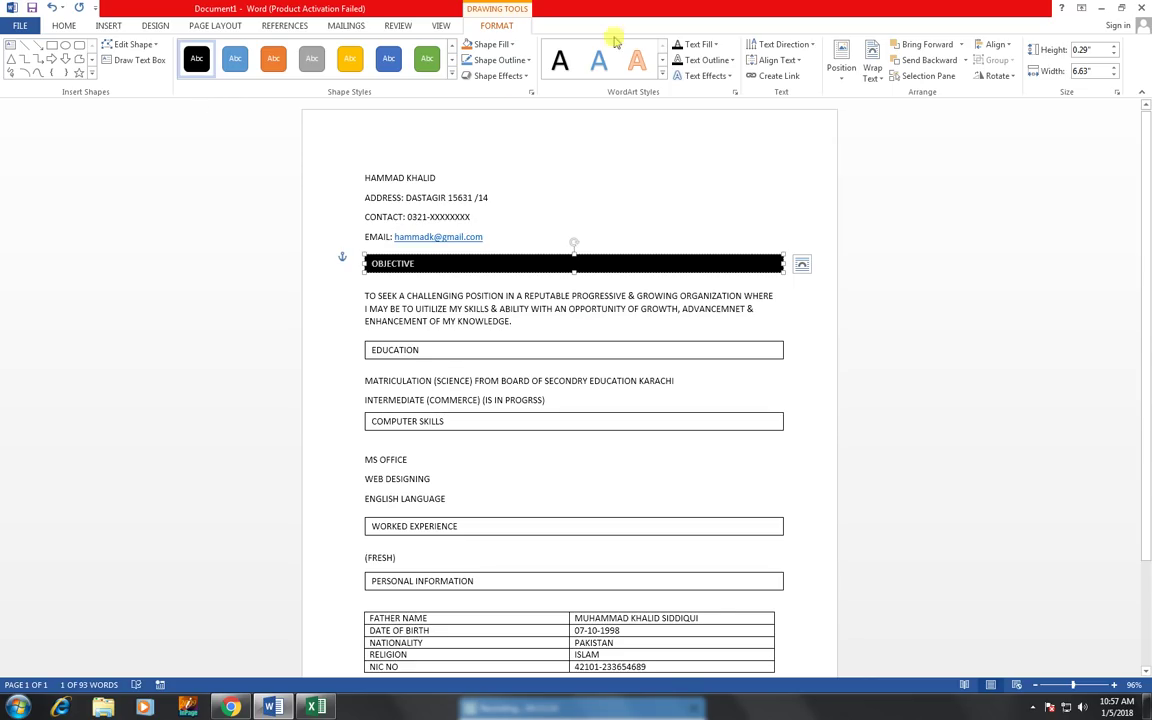
- Apply an outer Offset Diagonal Bottom Right shadow to the black OBJECTIVE bar
{"action": "left_click", "coordinate": [500, 76]}
{"action": "mouse_move", "coordinate": [522, 161]}
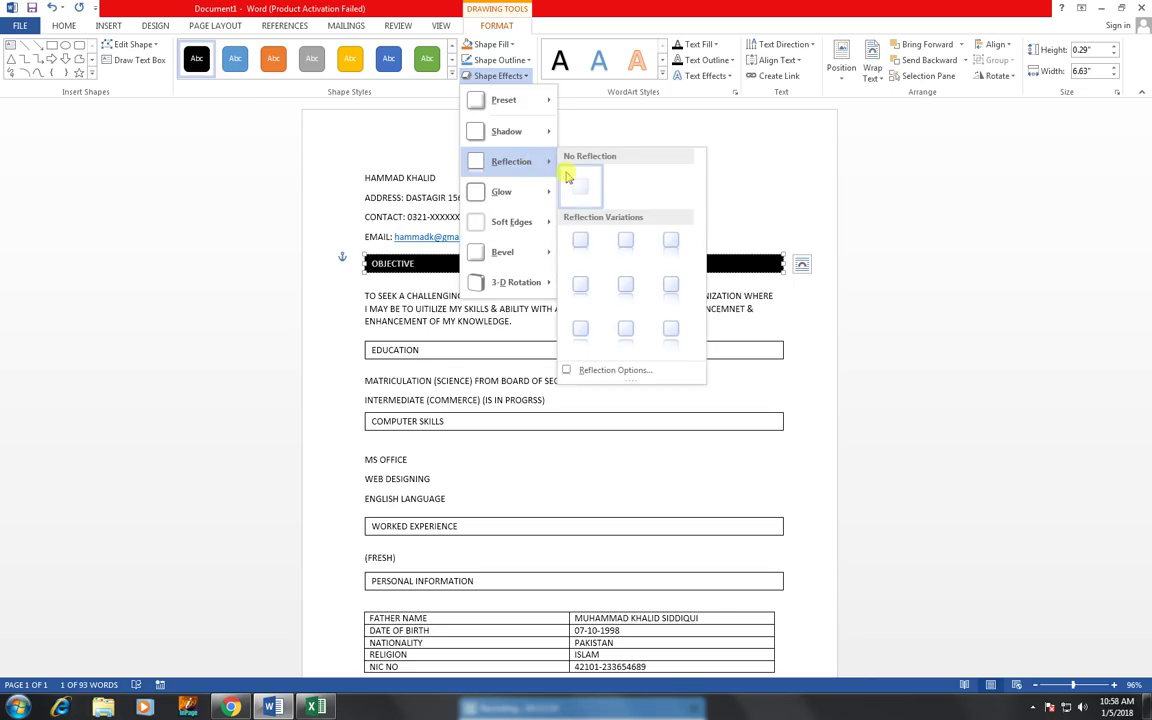
{"action": "mouse_move", "coordinate": [550, 222]}
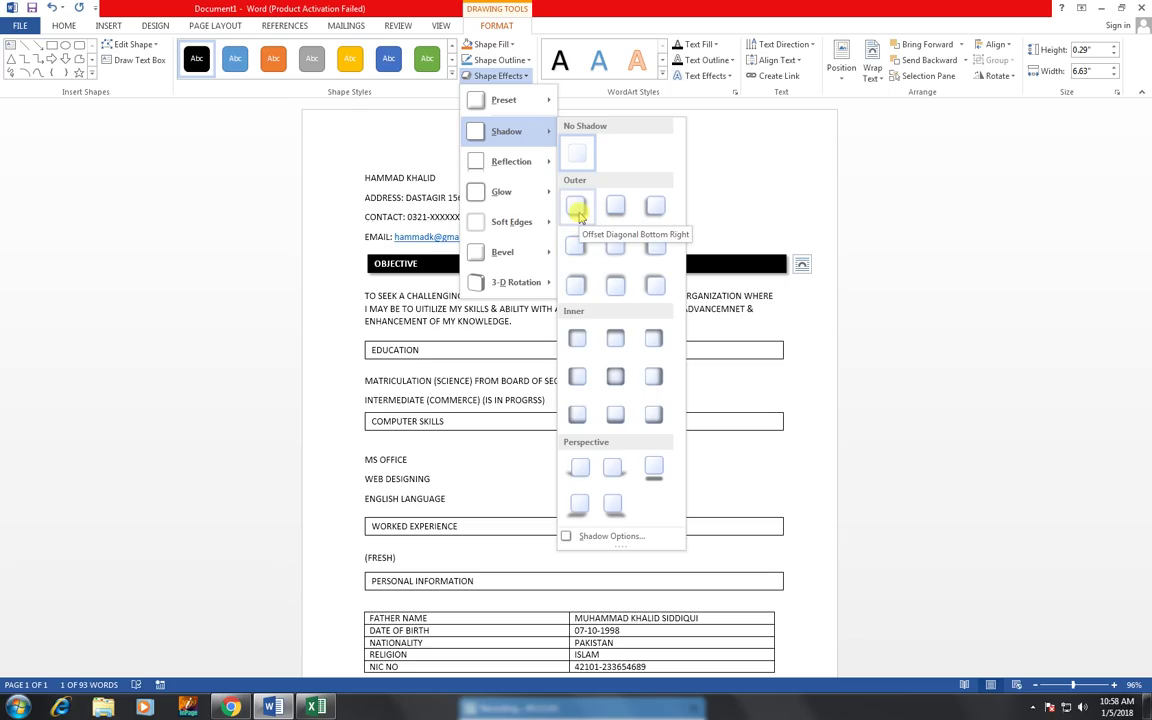
{"action": "left_click", "coordinate": [577, 209]}
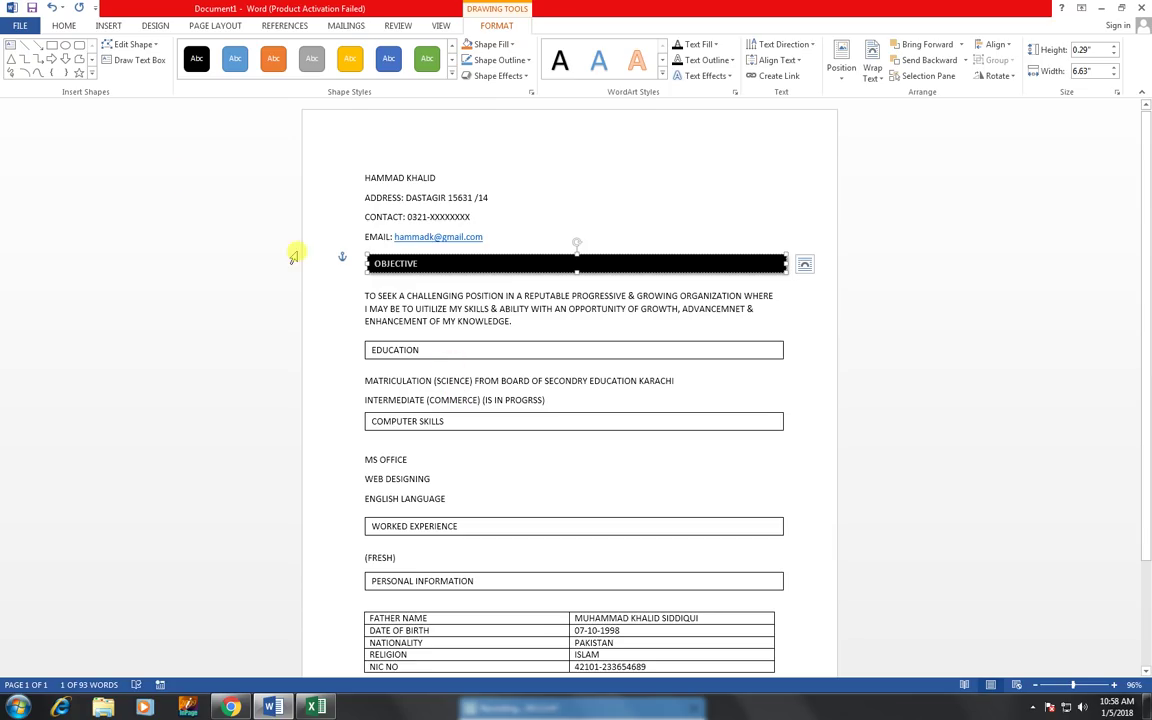
- Copy the OBJECTIVE bar's formatting with Format Painter onto the EDUCATION heading
{"action": "left_click", "coordinate": [63, 26]}
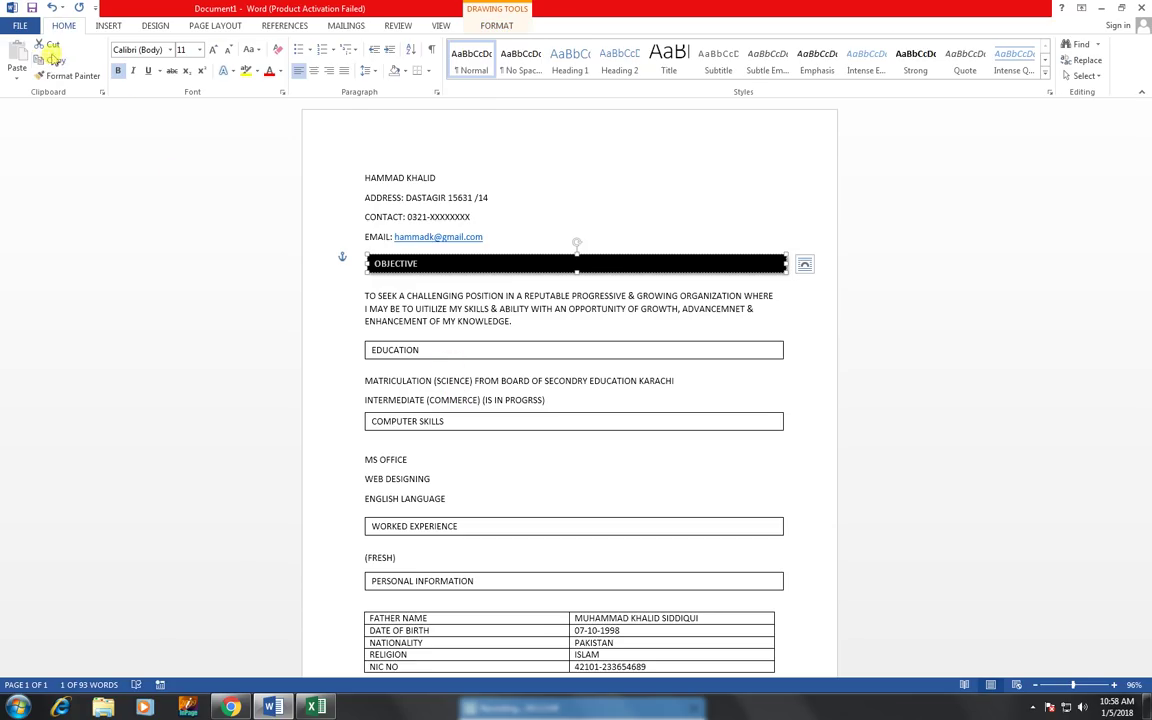
{"action": "left_click", "coordinate": [45, 77]}
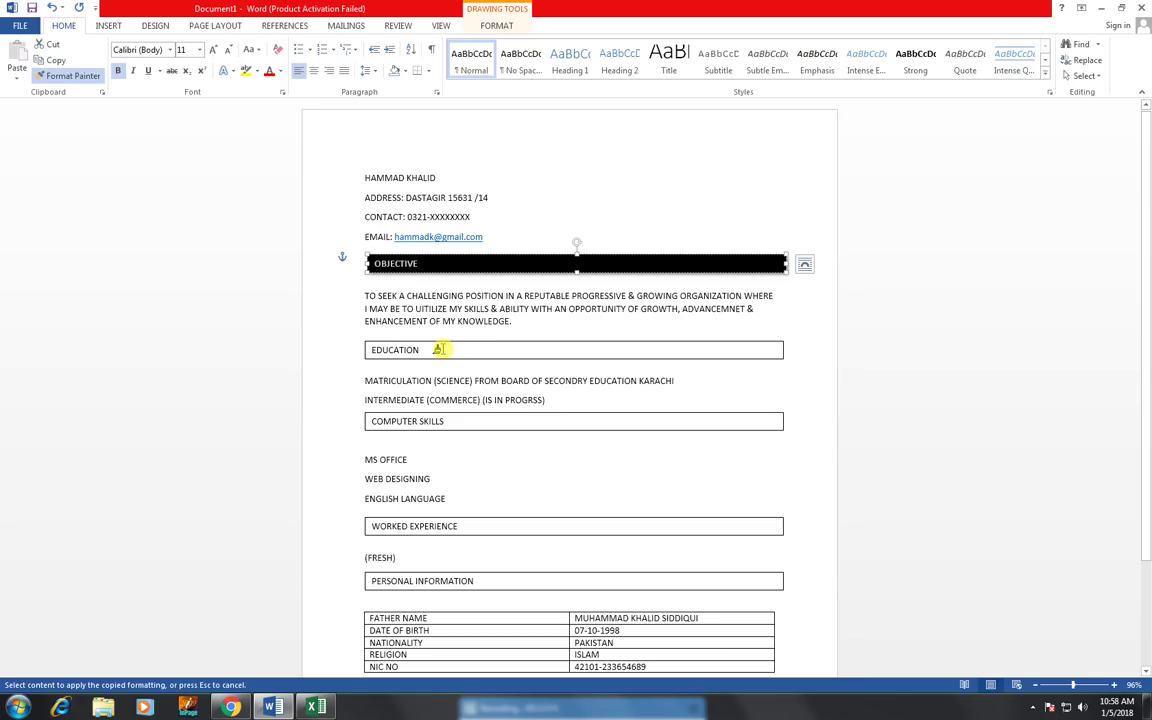
{"action": "left_click_drag", "start_coordinate": [438, 349], "coordinate": [363, 336]}
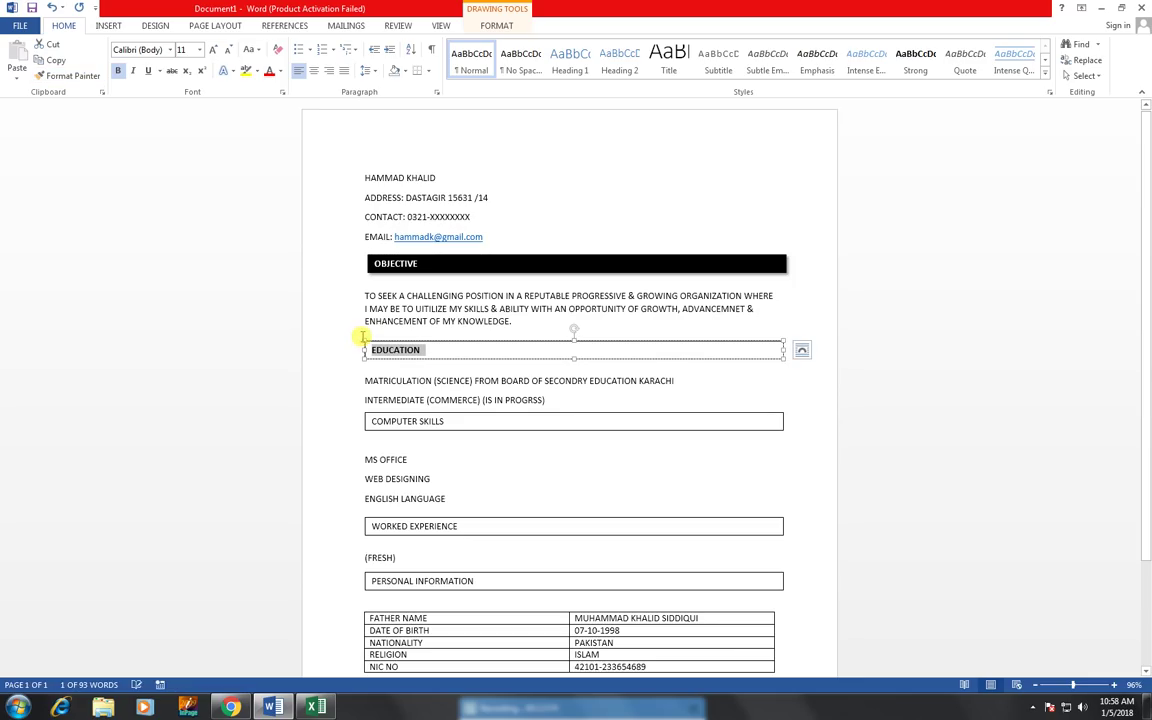
{"action": "left_click", "coordinate": [407, 258]}
{"action": "double_click", "coordinate": [409, 262]}
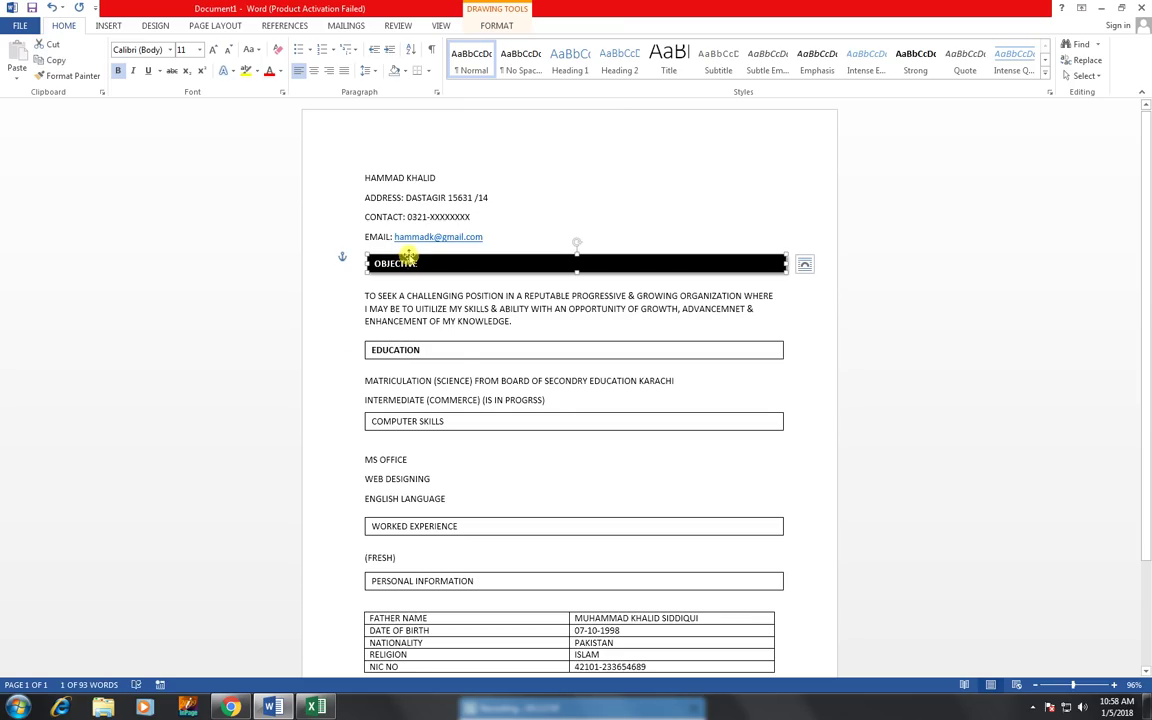
{"action": "left_click", "coordinate": [88, 75]}
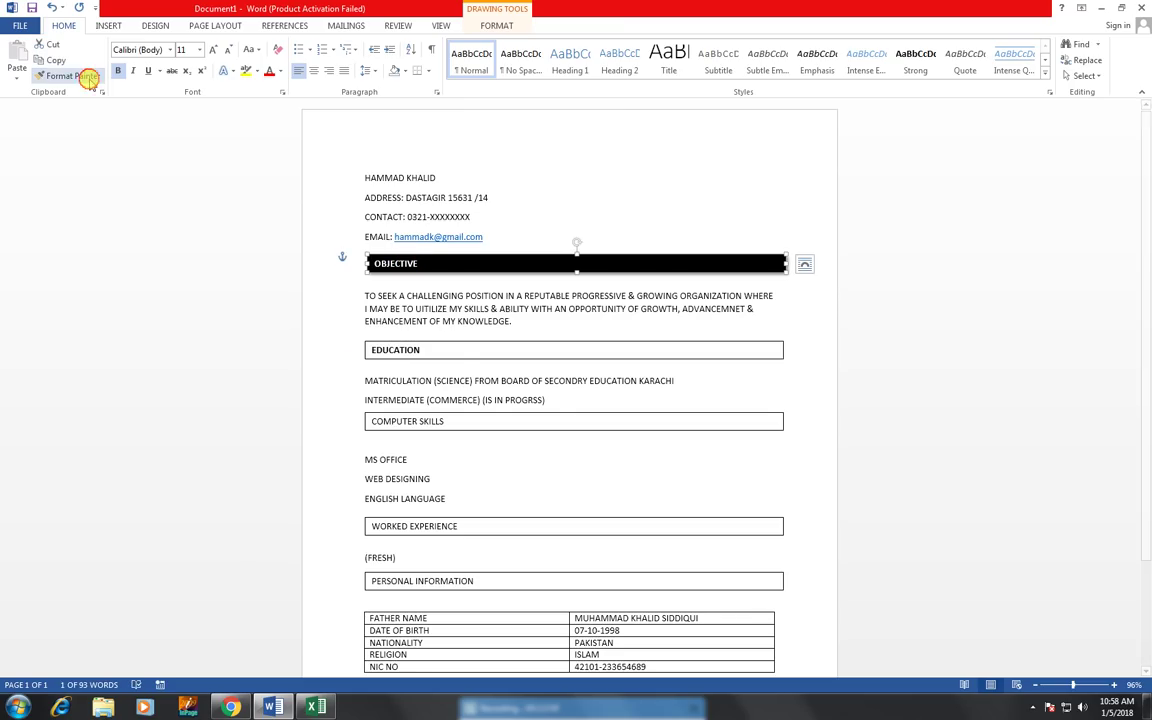
{"action": "left_click", "coordinate": [451, 345]}
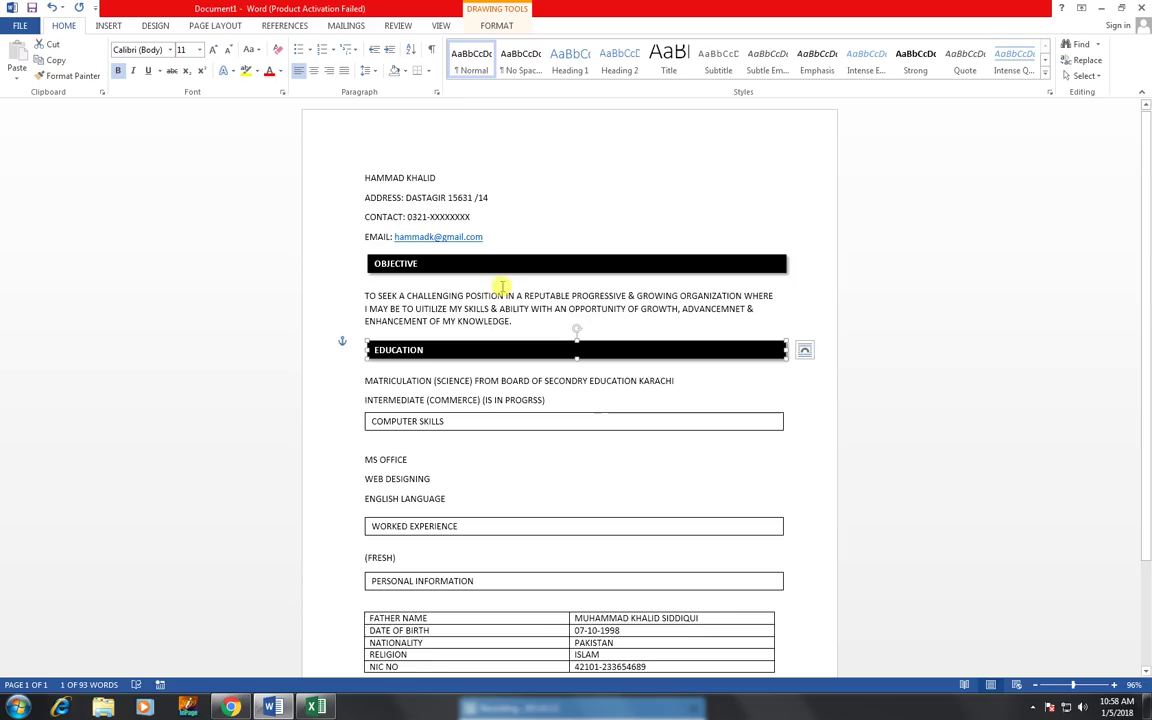
- Paint the black shadowed bar onto COMPUTER SKILLS, WORKED EXPERIENCE, PERSONAL INFORMATION and REFERENCE
{"action": "left_click", "coordinate": [70, 76]}
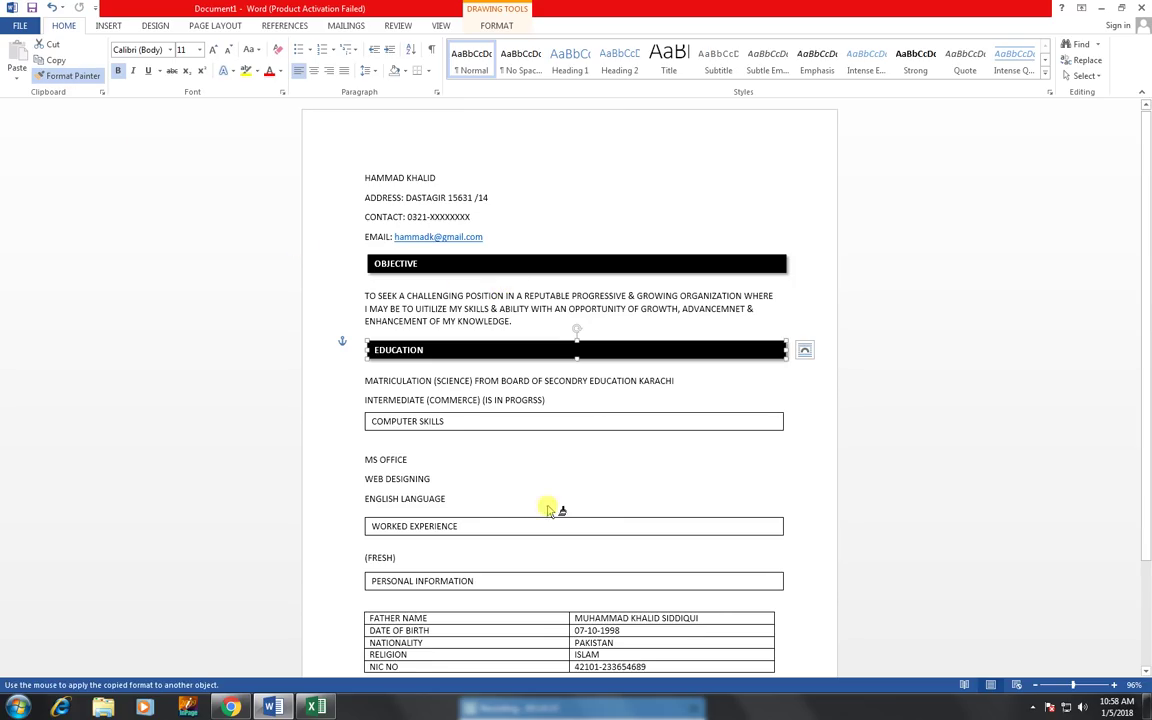
{"action": "double_click", "coordinate": [88, 79]}
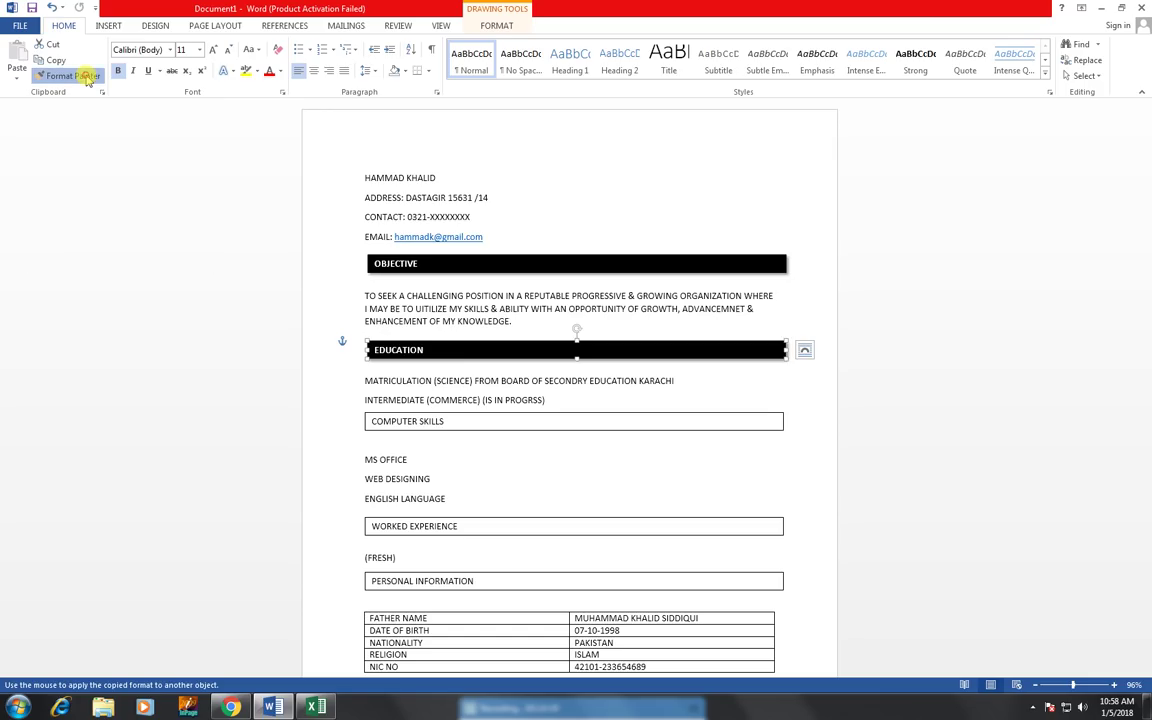
{"action": "left_click", "coordinate": [446, 418]}
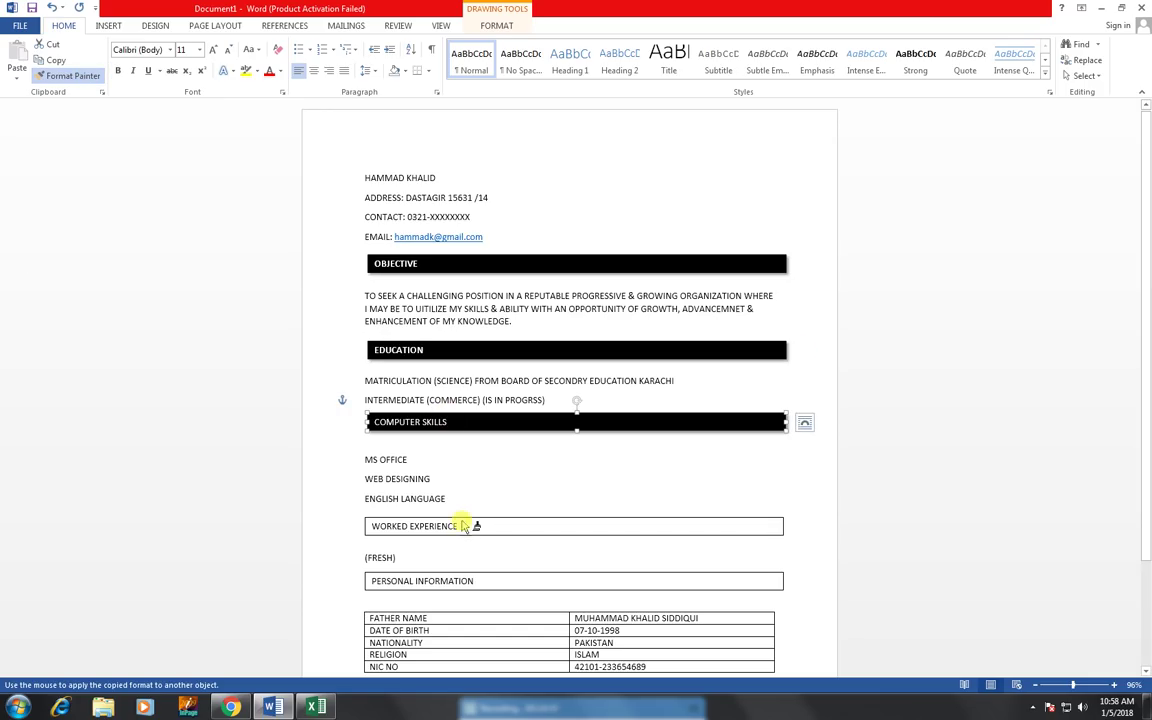
{"action": "left_click", "coordinate": [468, 527]}
{"action": "left_click", "coordinate": [467, 579]}
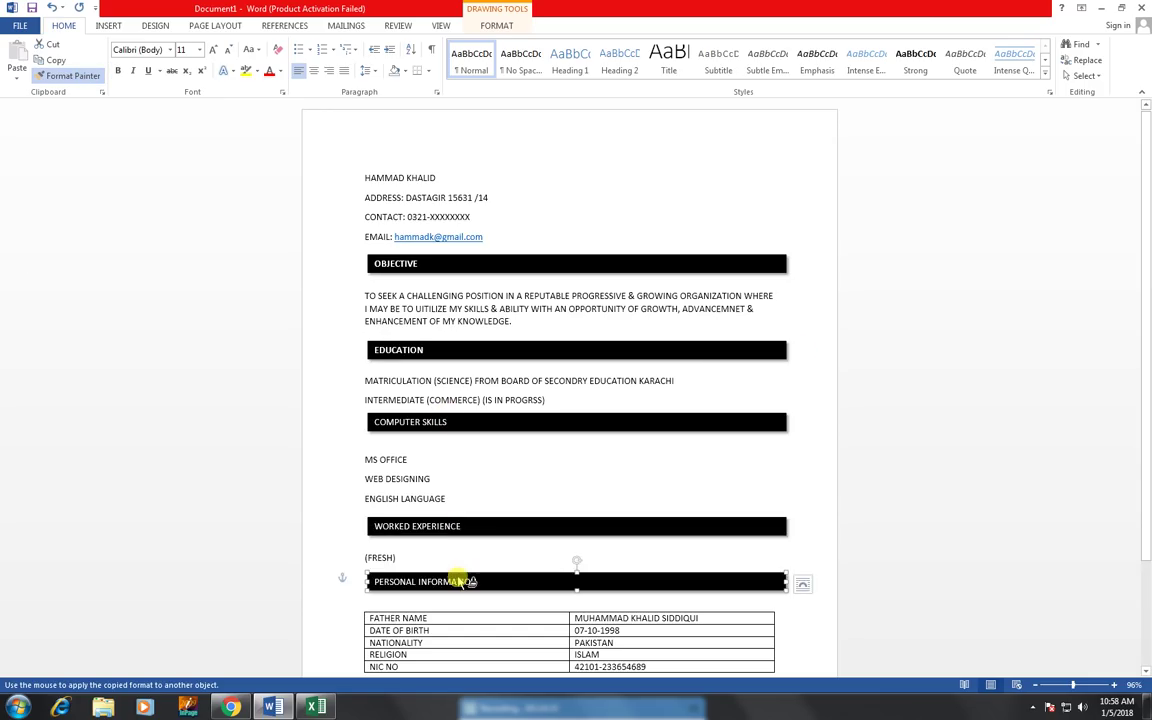
{"action": "scroll", "coordinate": [460, 567], "scroll_direction": "down", "scroll_amount": 3}
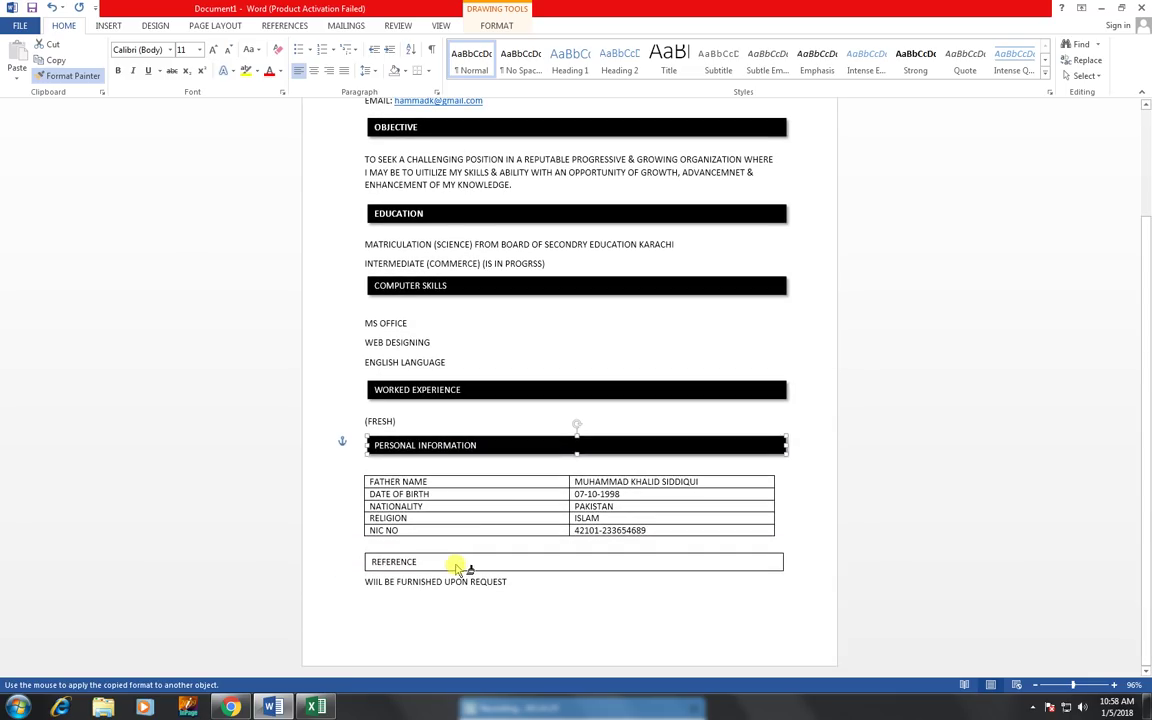
{"action": "left_click", "coordinate": [459, 567]}
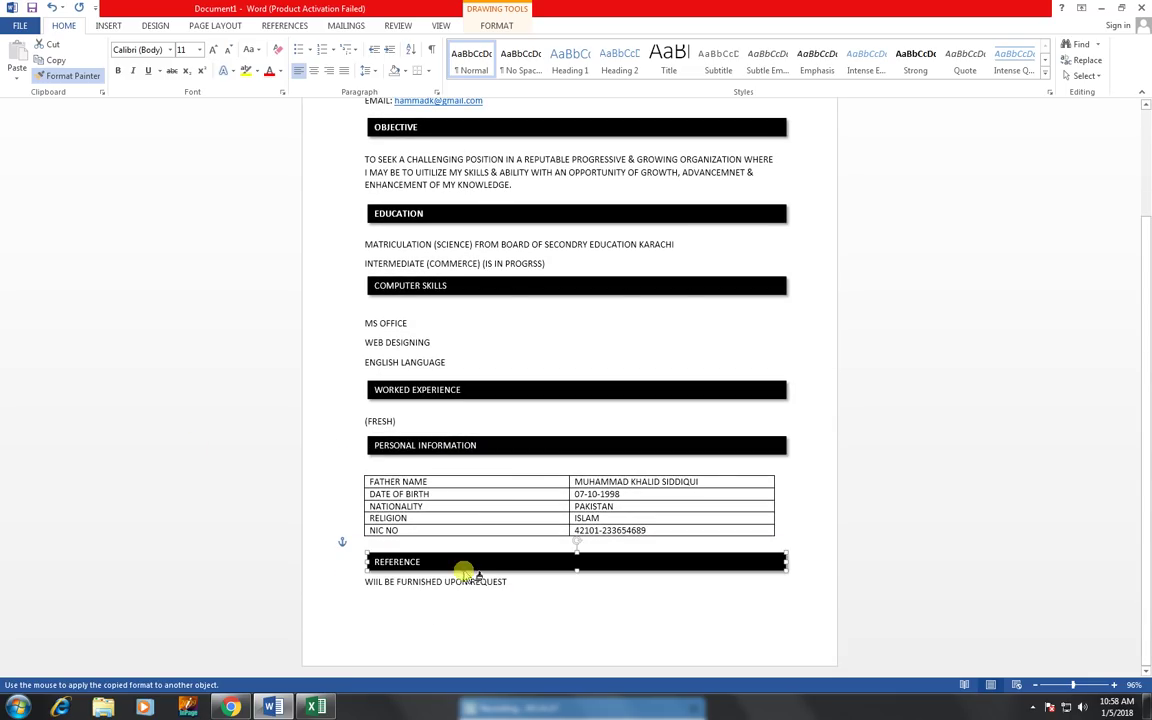
{"action": "scroll", "coordinate": [465, 571], "scroll_direction": "up", "scroll_amount": 3}
{"action": "scroll", "coordinate": [413, 186], "scroll_direction": "up", "scroll_amount": 1}
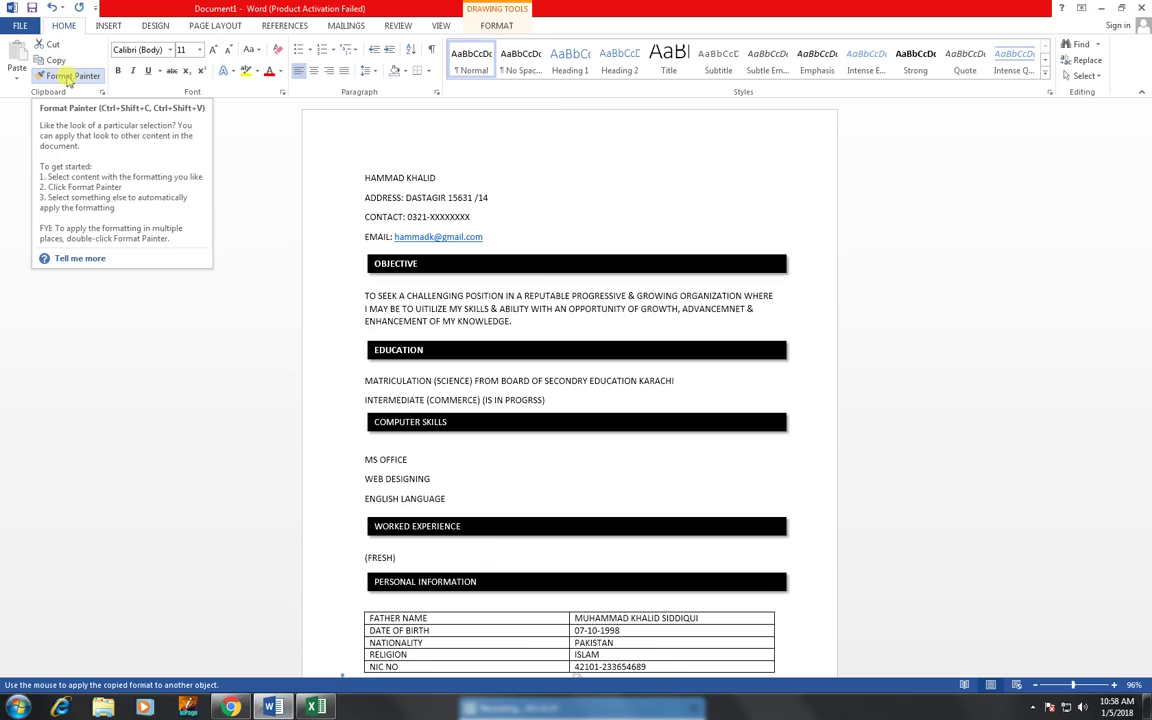
{"action": "left_click", "coordinate": [70, 77]}
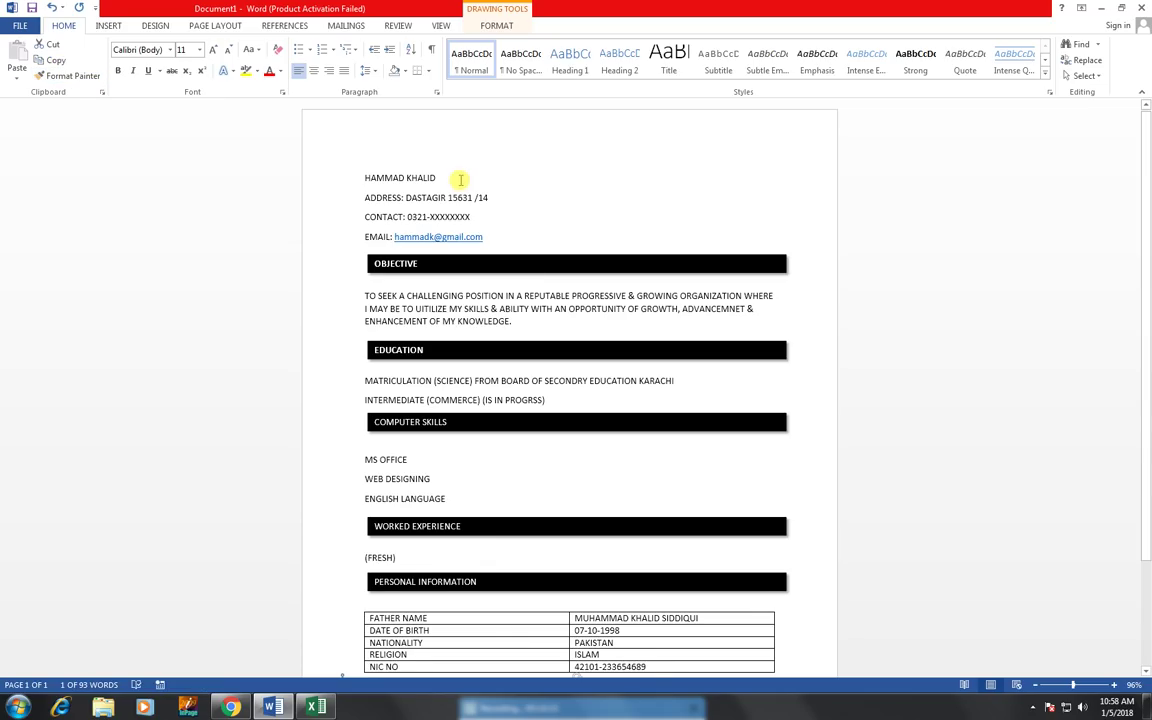
{"action": "scroll", "coordinate": [520, 235], "scroll_direction": "down", "scroll_amount": 3}
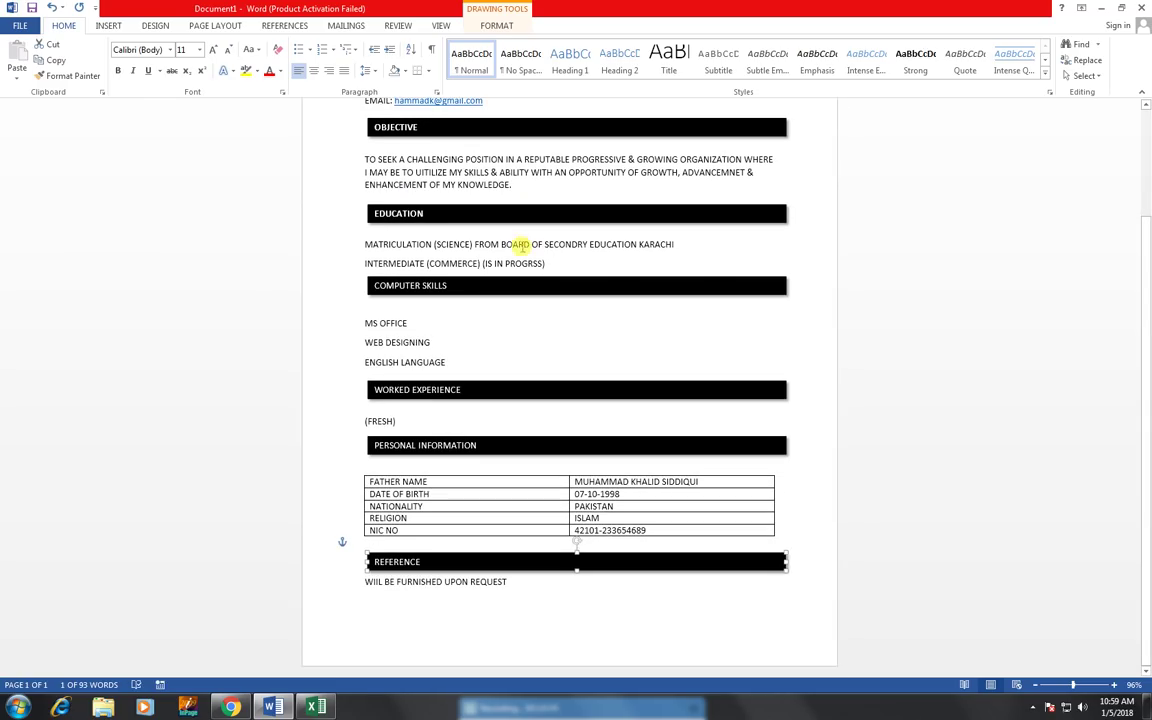
{"action": "left_click", "coordinate": [411, 244]}
{"action": "scroll", "coordinate": [430, 265], "scroll_direction": "up", "scroll_amount": 2}
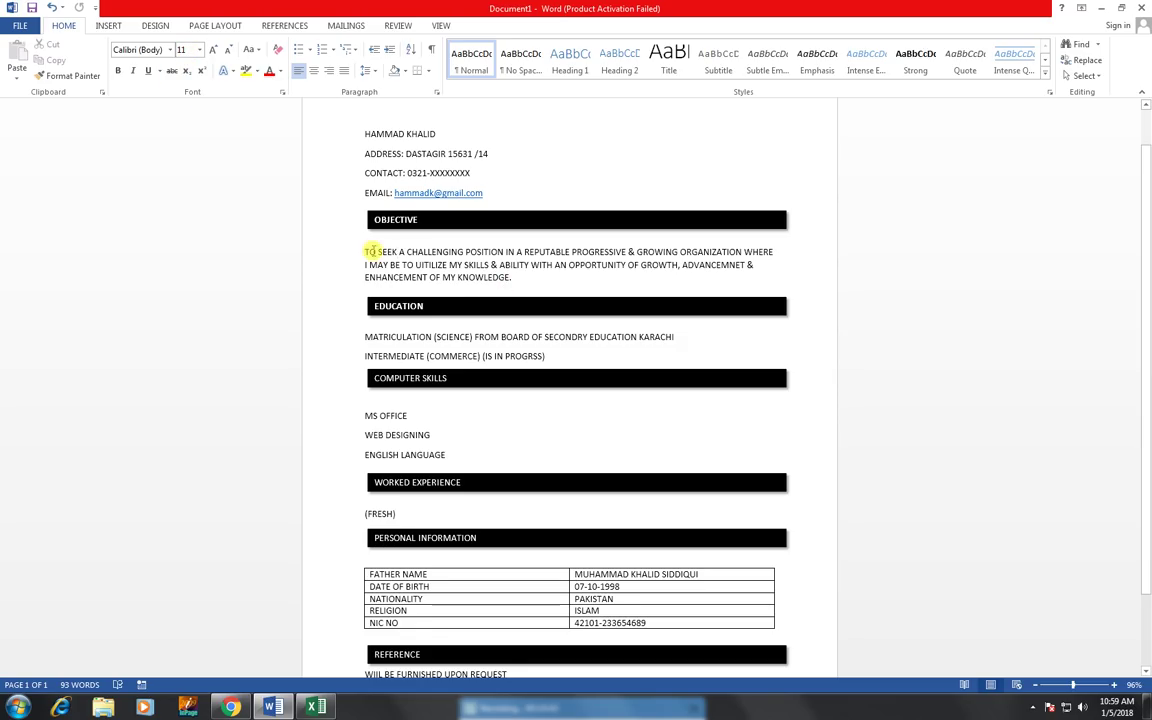
- Enlarge the objective paragraph to 12 pt and bold the MATRICULATION and INTERMEDIATE lines
{"action": "triple_click", "coordinate": [468, 270]}
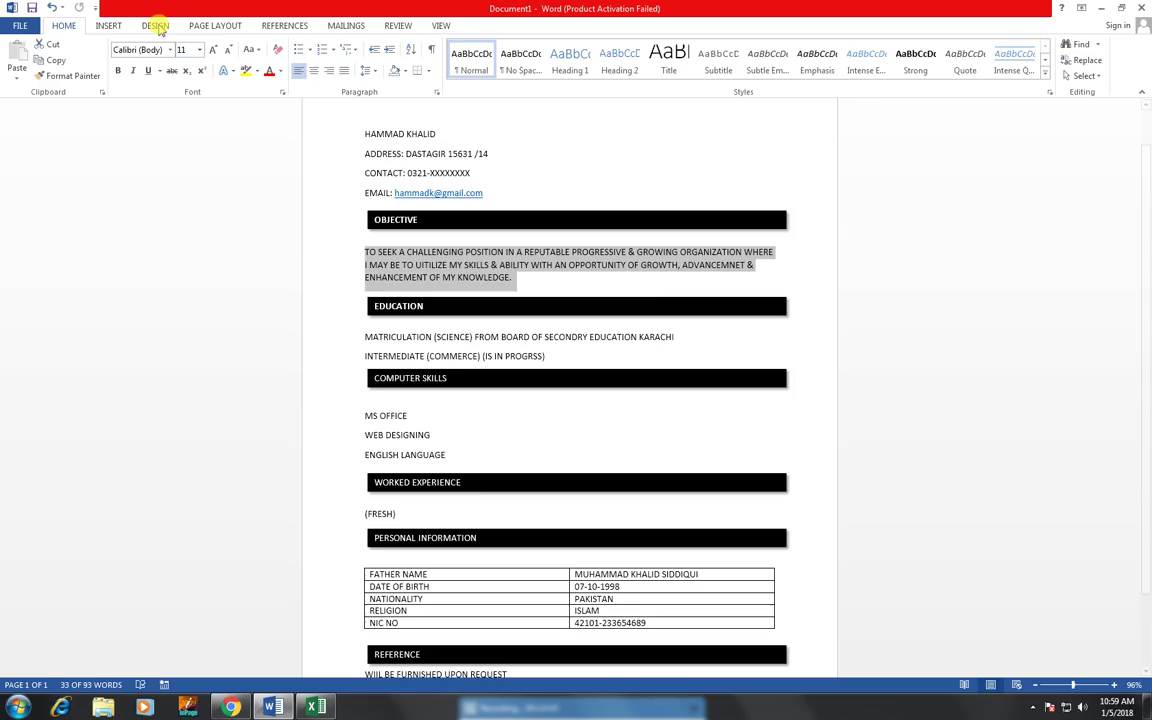
{"action": "left_click", "coordinate": [214, 51]}
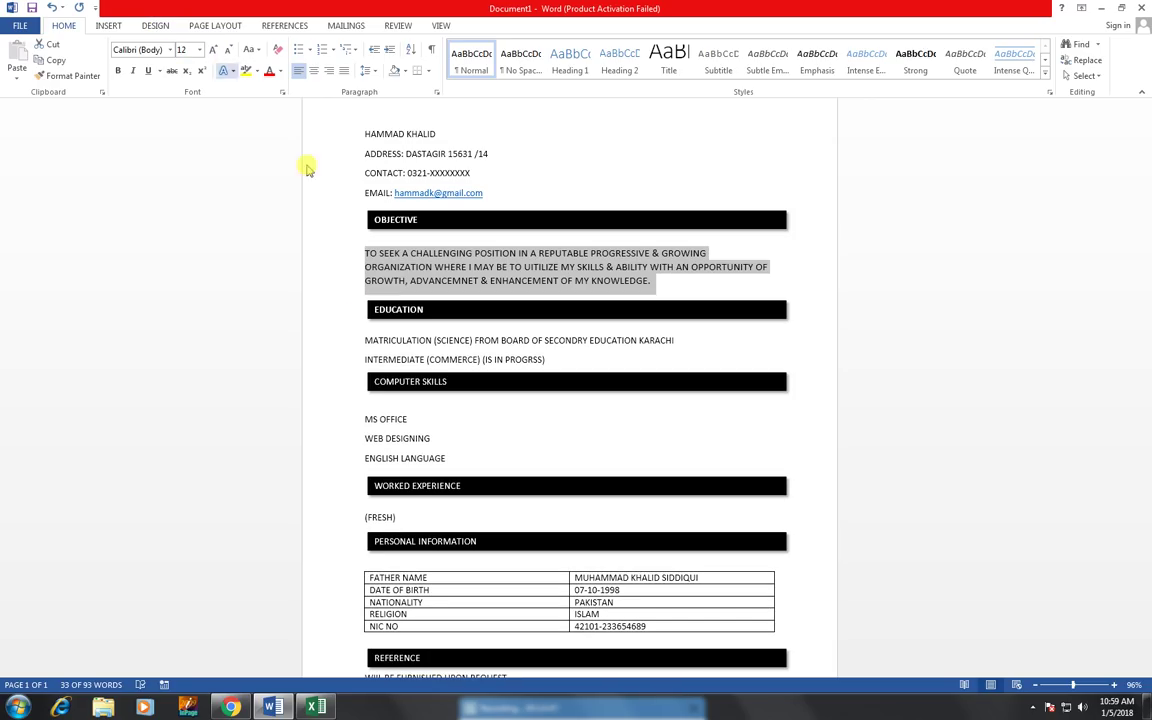
{"action": "left_click_drag", "start_coordinate": [363, 340], "coordinate": [574, 357]}
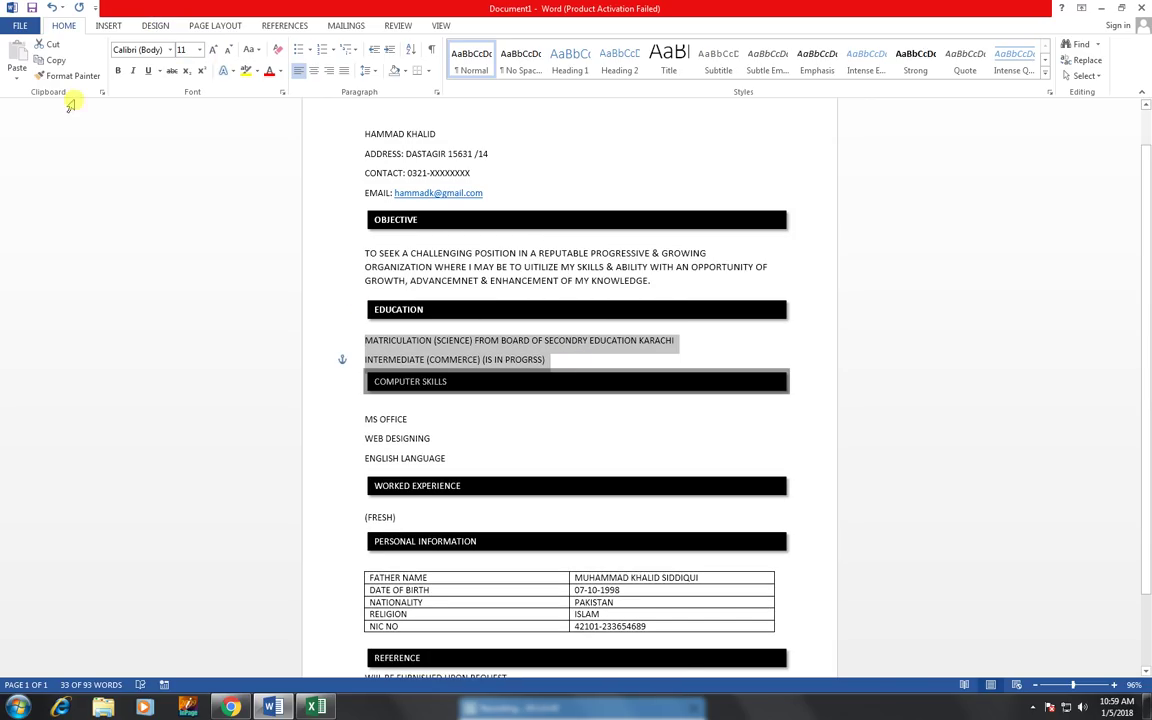
{"action": "left_click", "coordinate": [117, 70]}
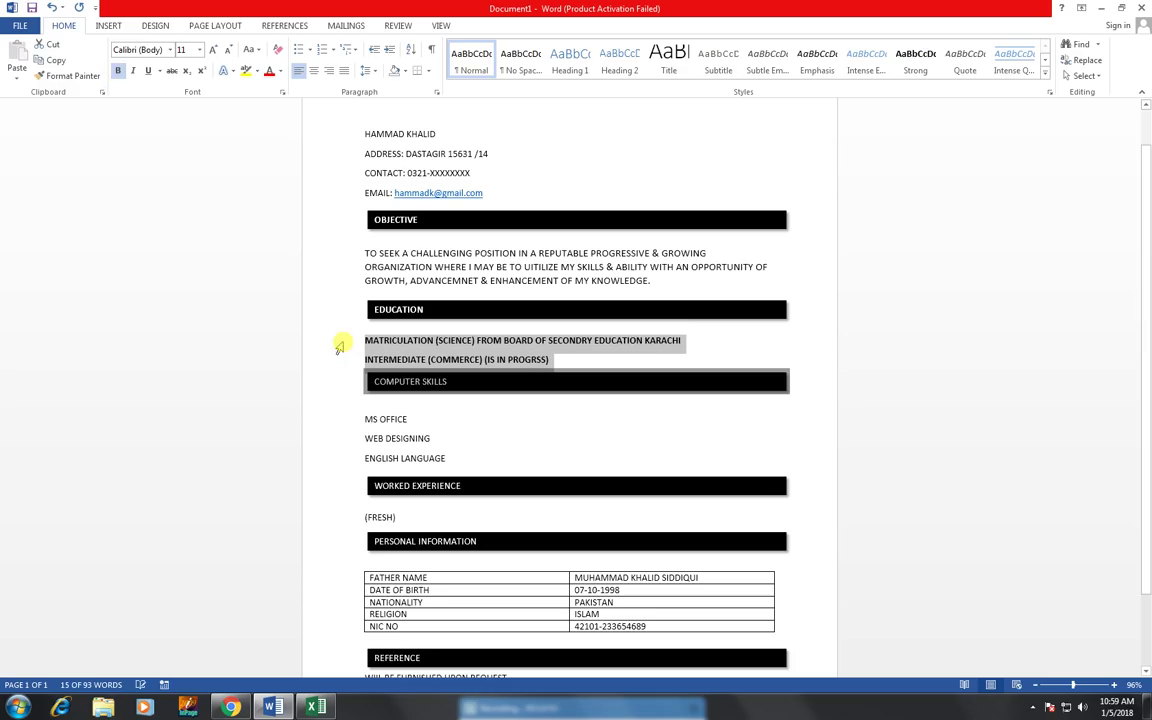
- Bold the three computer skills lines, the (FRESH) line and the personal information table
{"action": "left_click_drag", "start_coordinate": [401, 427], "coordinate": [450, 458]}
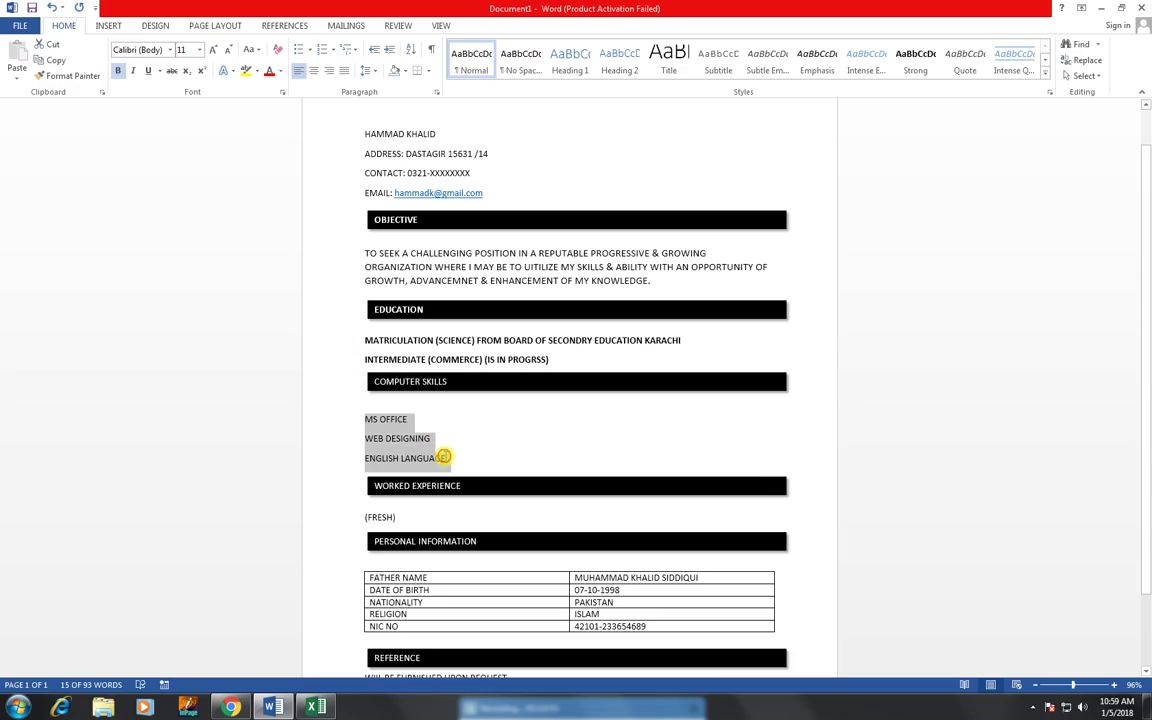
{"action": "left_click", "coordinate": [118, 71]}
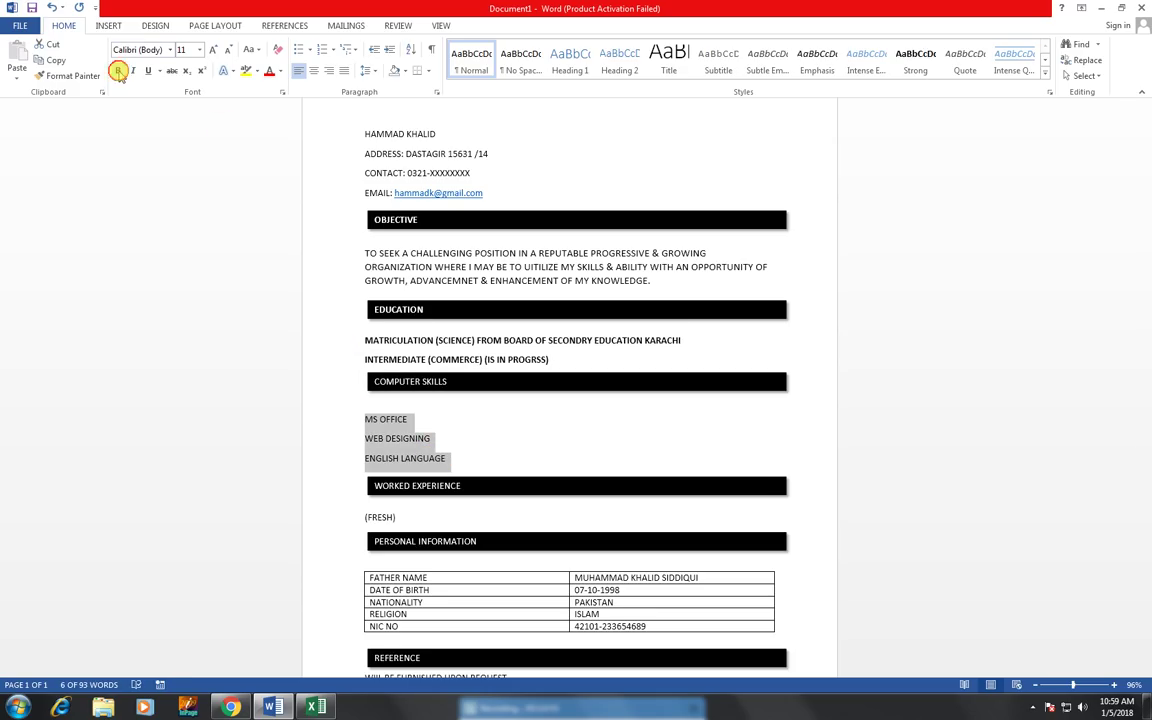
{"action": "left_click", "coordinate": [363, 516]}
{"action": "left_click_drag", "start_coordinate": [365, 517], "coordinate": [402, 515]}
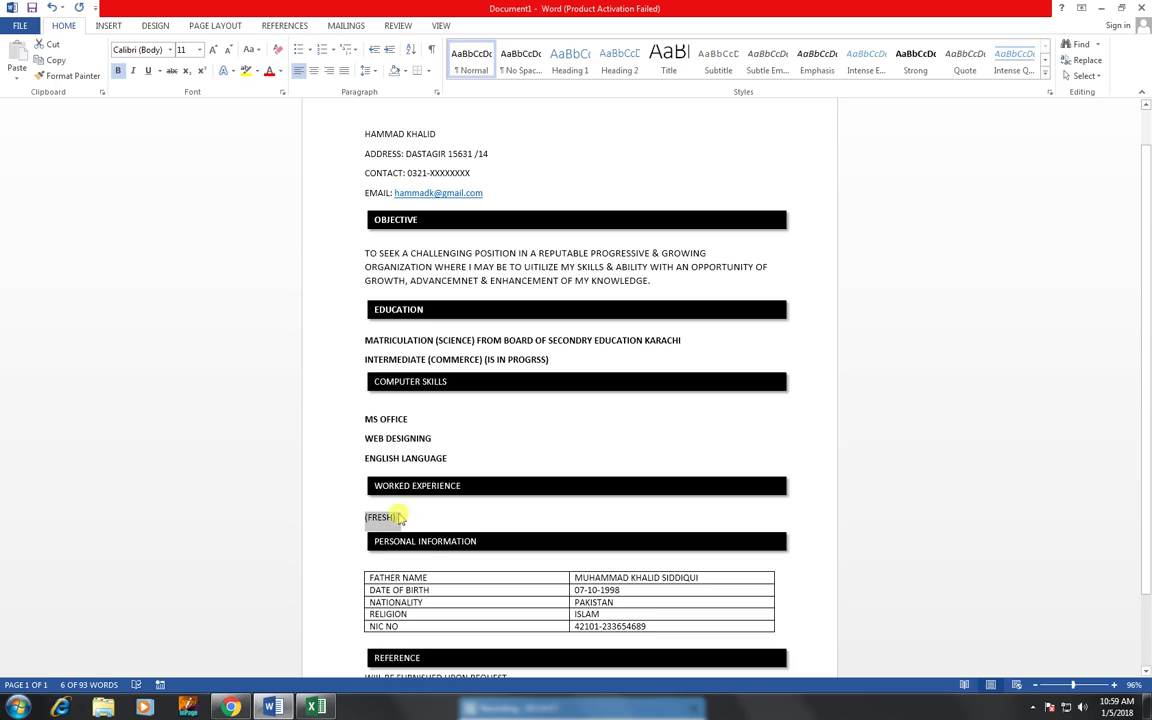
{"action": "left_click", "coordinate": [119, 72]}
{"action": "left_click", "coordinate": [358, 565]}
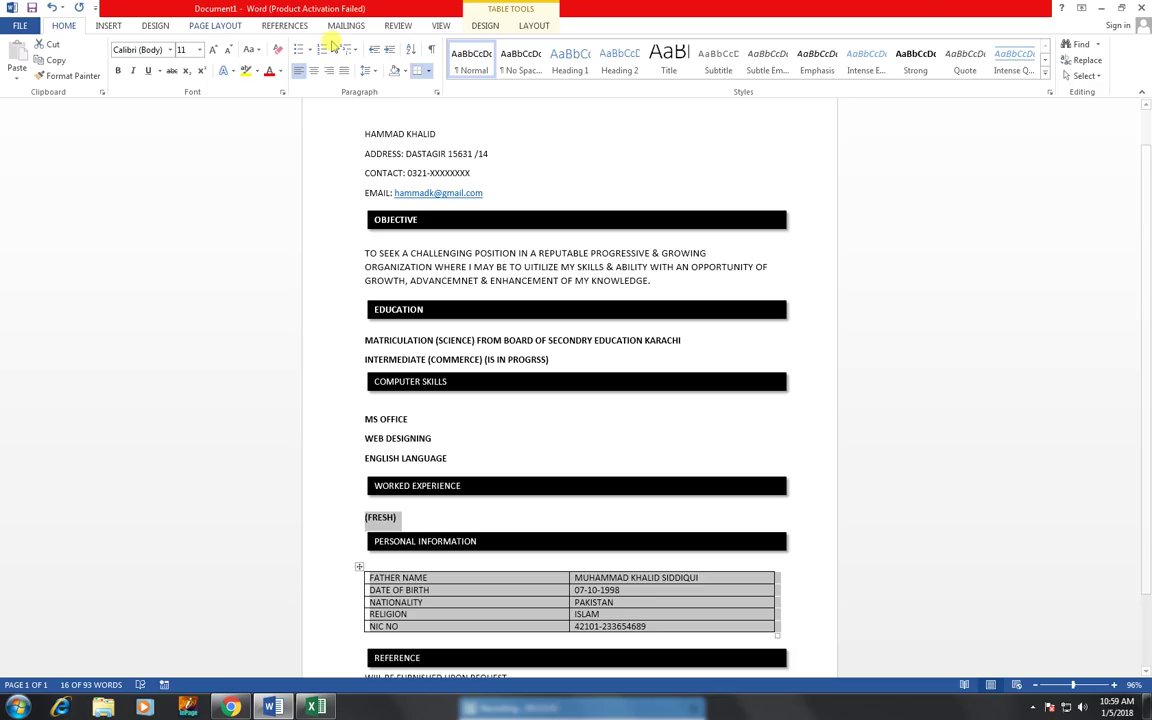
{"action": "left_click", "coordinate": [117, 72]}
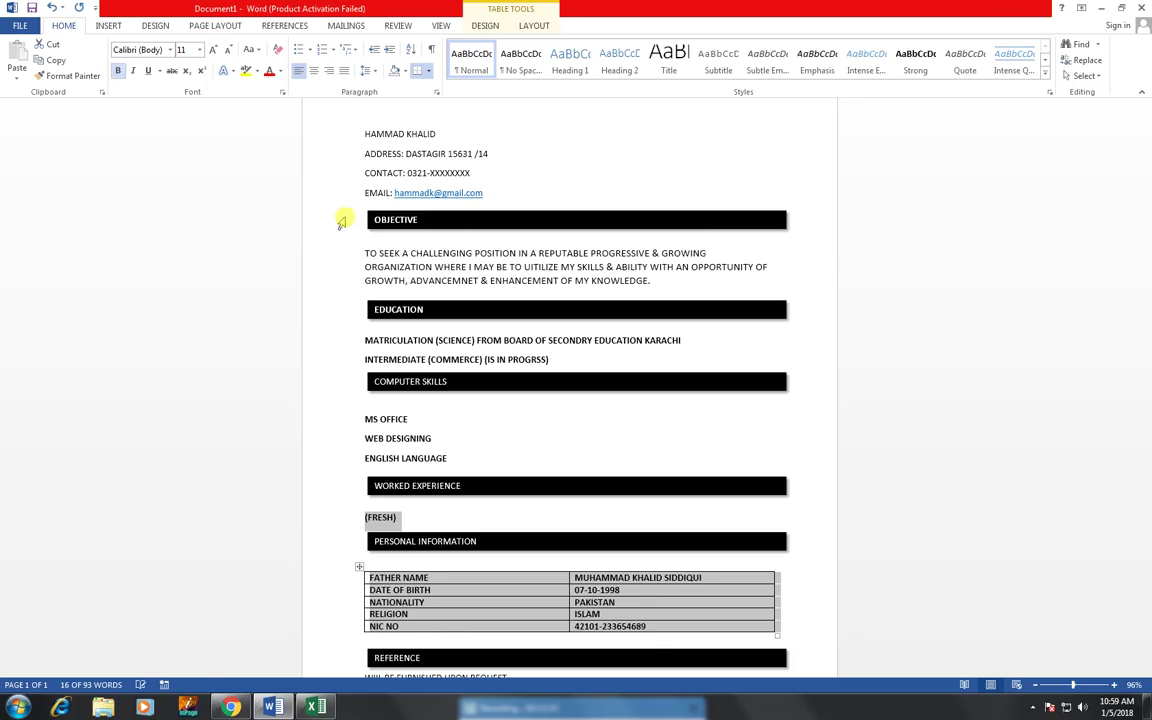
- Make the WIIL BE FURNISHED UPON REQUEST line bold 12 pt and bold the objective paragraph
{"action": "scroll", "coordinate": [620, 460], "scroll_direction": "down", "scroll_amount": 1}
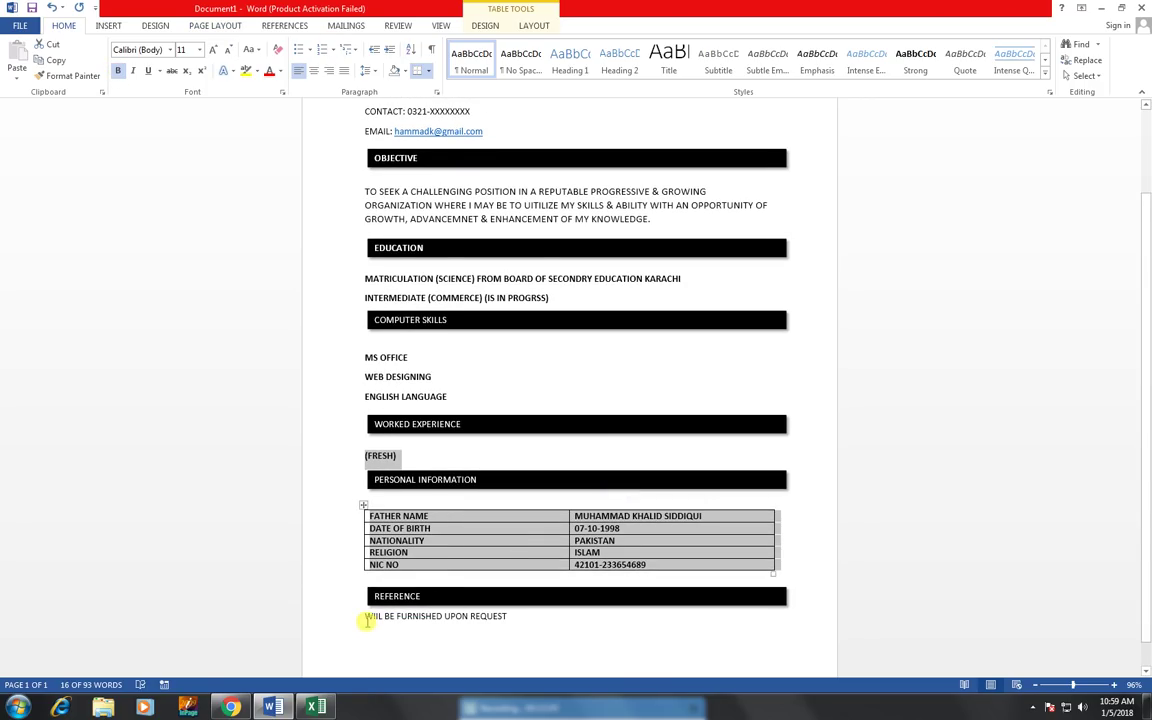
{"action": "left_click_drag", "start_coordinate": [365, 616], "coordinate": [510, 617]}
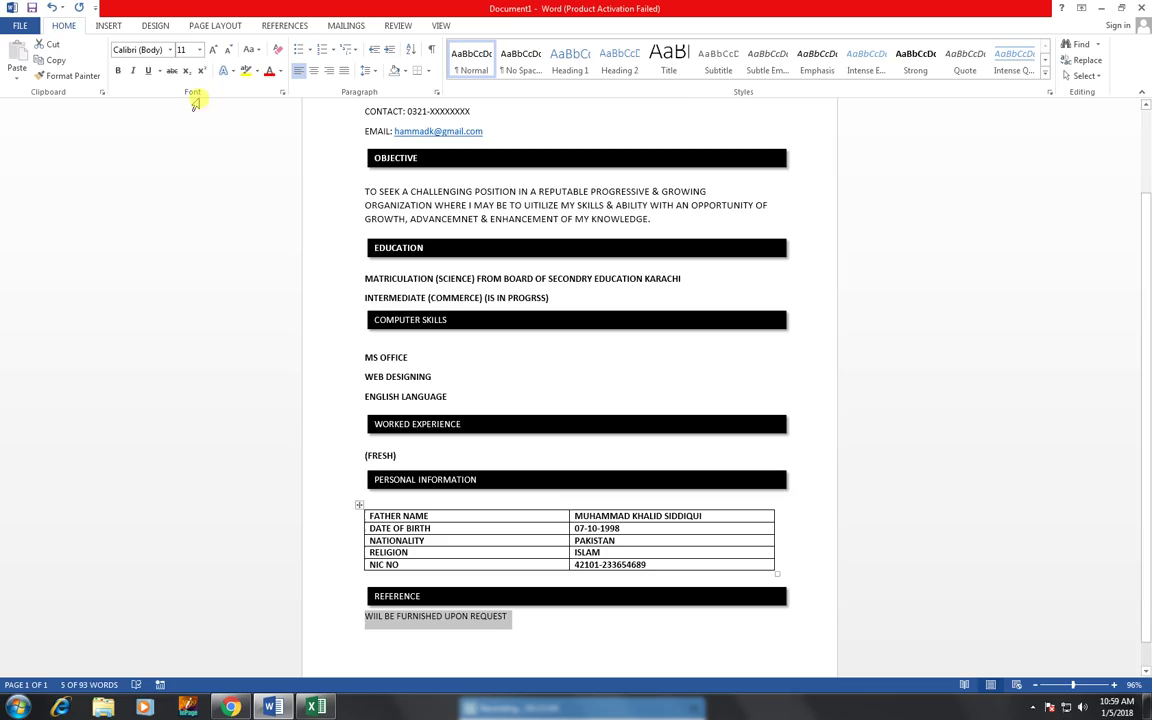
{"action": "left_click", "coordinate": [117, 71]}
{"action": "left_click", "coordinate": [215, 50]}
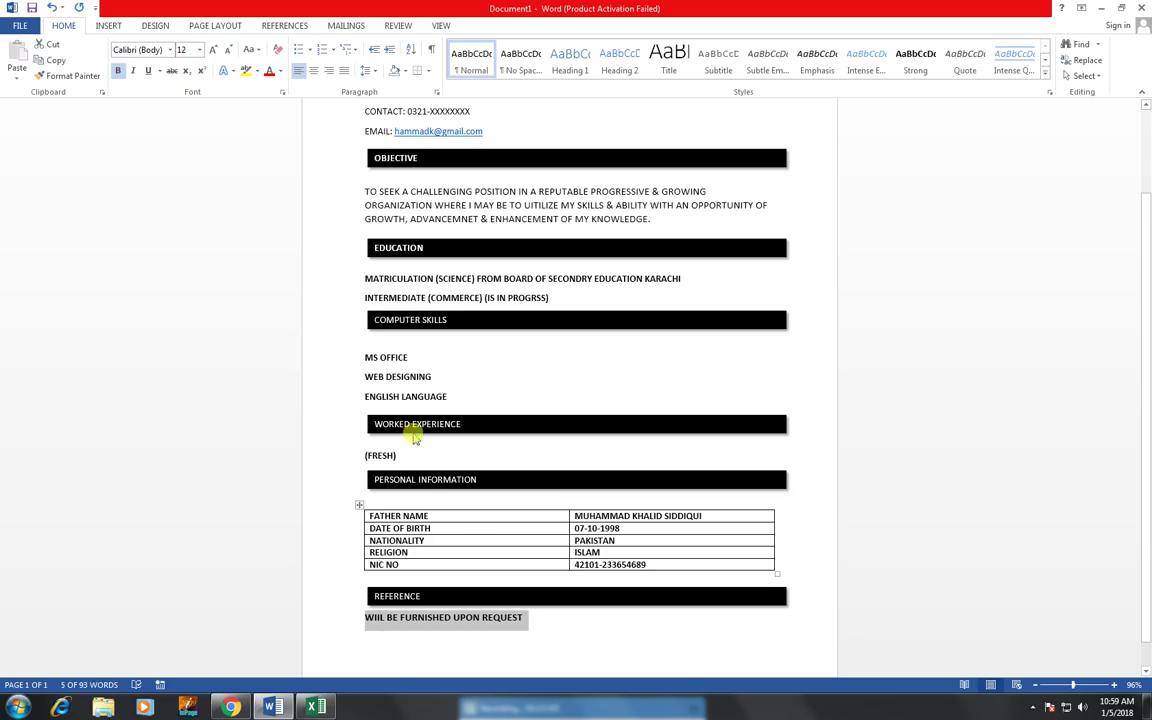
{"action": "left_click_drag", "start_coordinate": [366, 191], "coordinate": [652, 220]}
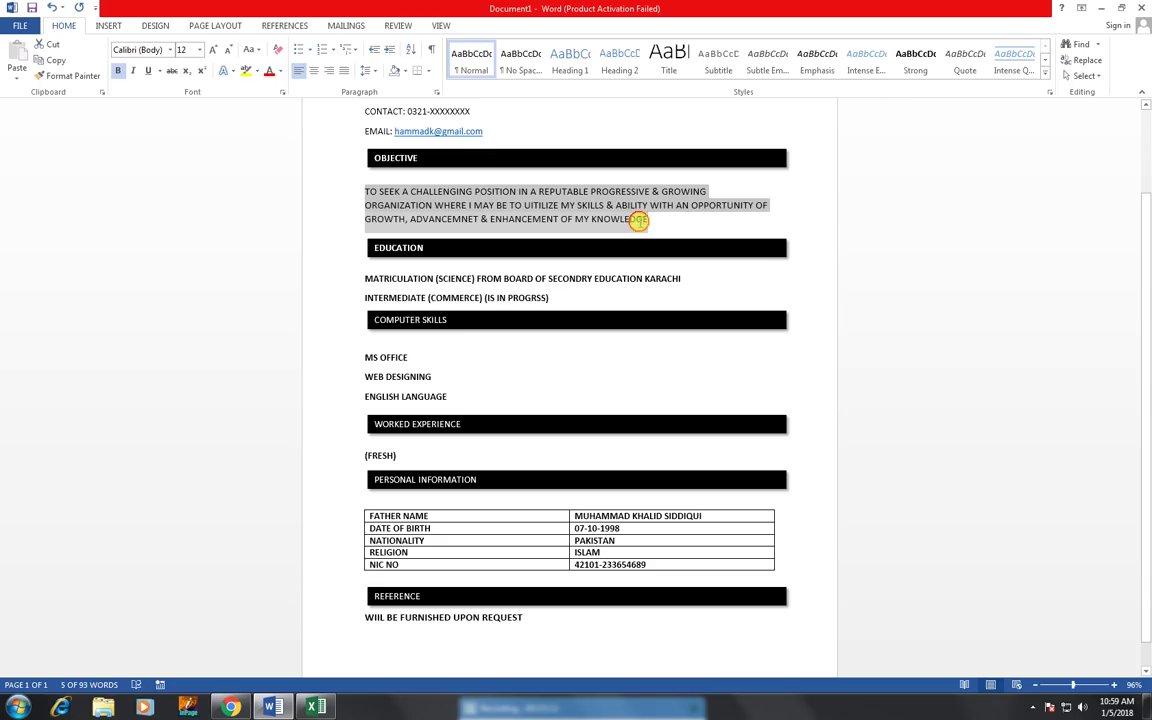
{"action": "left_click", "coordinate": [118, 71]}
- Enlarge the education lines, the three skills lines and (FRESH) to 12 pt
{"action": "left_click_drag", "start_coordinate": [364, 282], "coordinate": [560, 300]}
{"action": "left_click", "coordinate": [222, 50]}
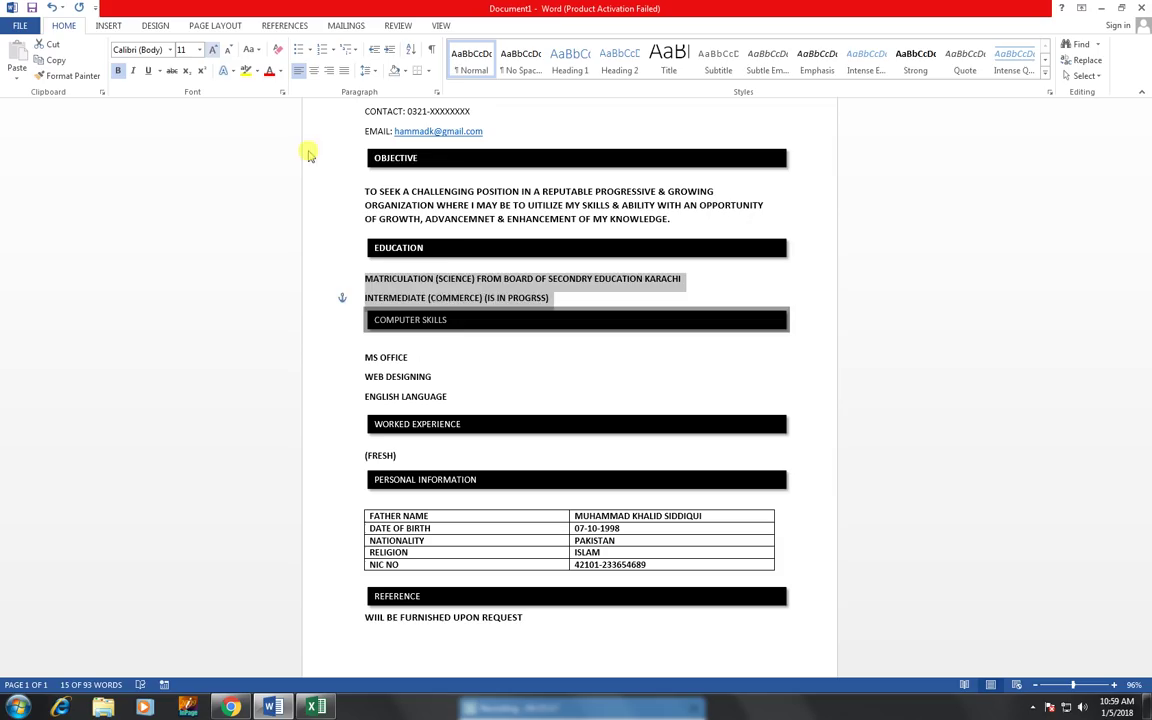
{"action": "left_click_drag", "start_coordinate": [421, 377], "coordinate": [460, 396]}
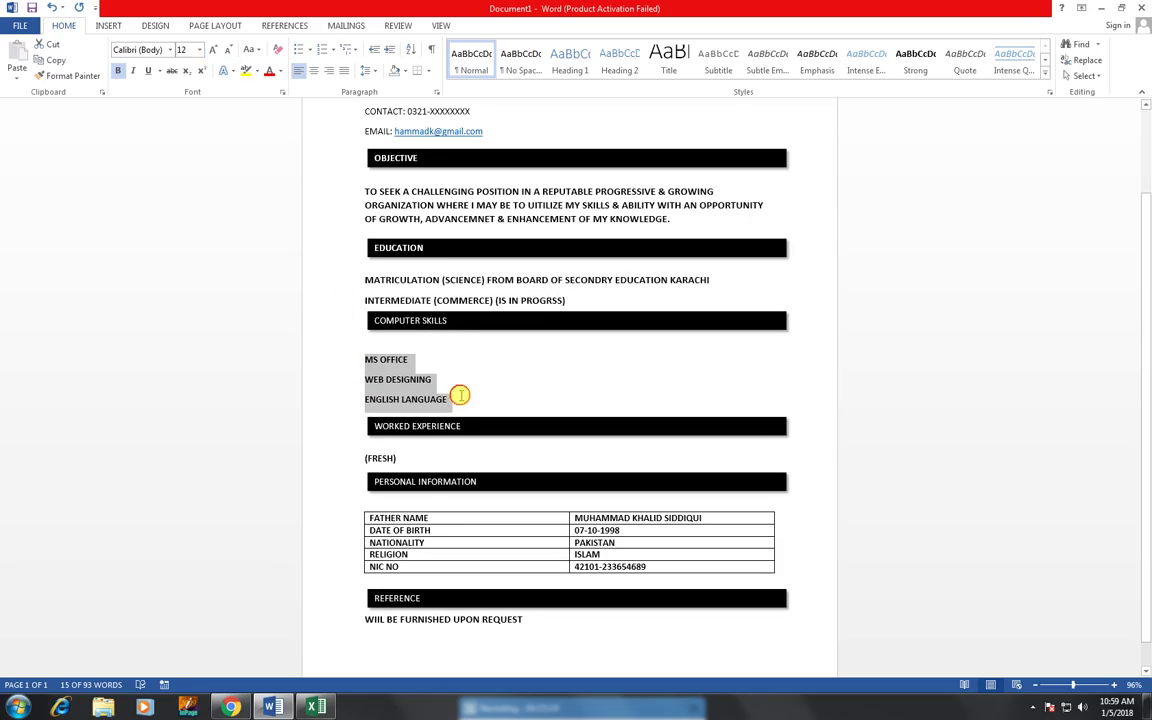
{"action": "left_click", "coordinate": [212, 50]}
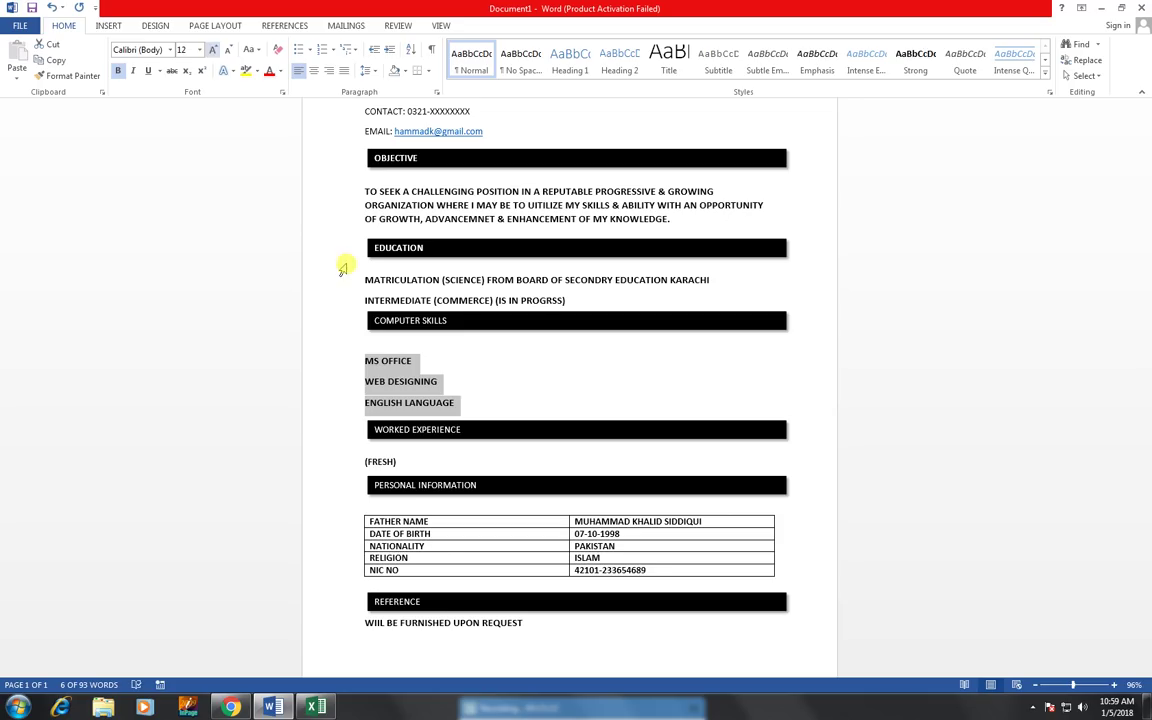
{"action": "scroll", "coordinate": [407, 431], "scroll_direction": "down", "scroll_amount": 1}
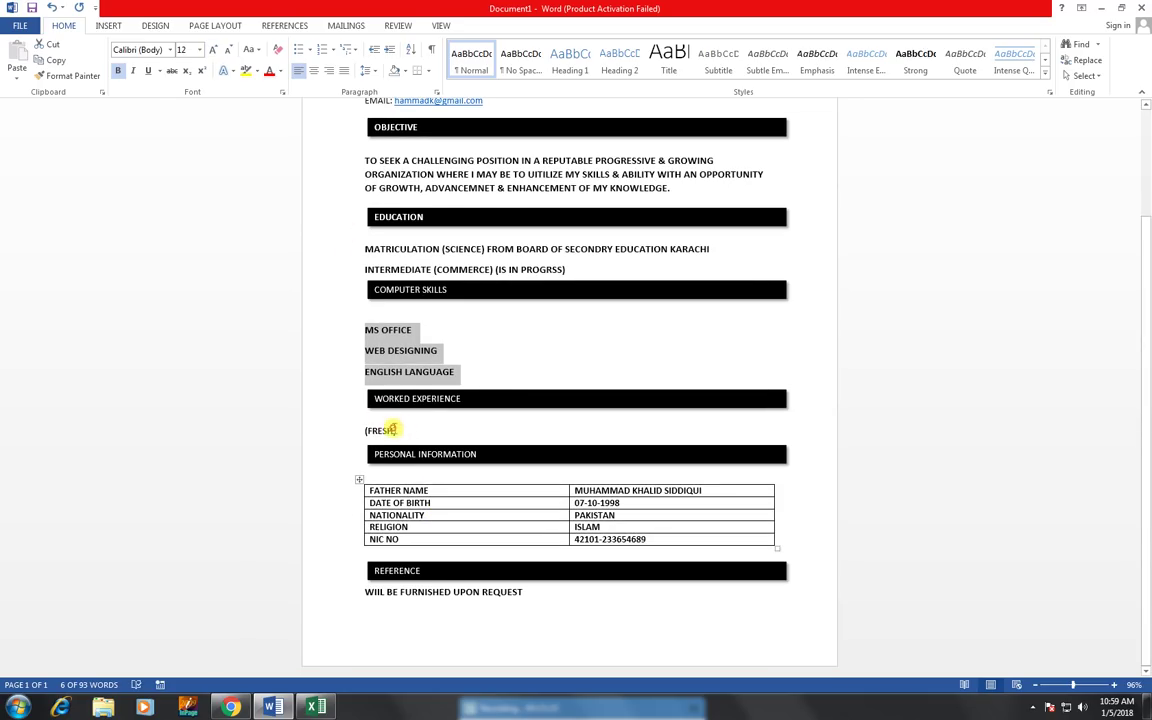
{"action": "left_click_drag", "start_coordinate": [392, 428], "coordinate": [373, 430]}
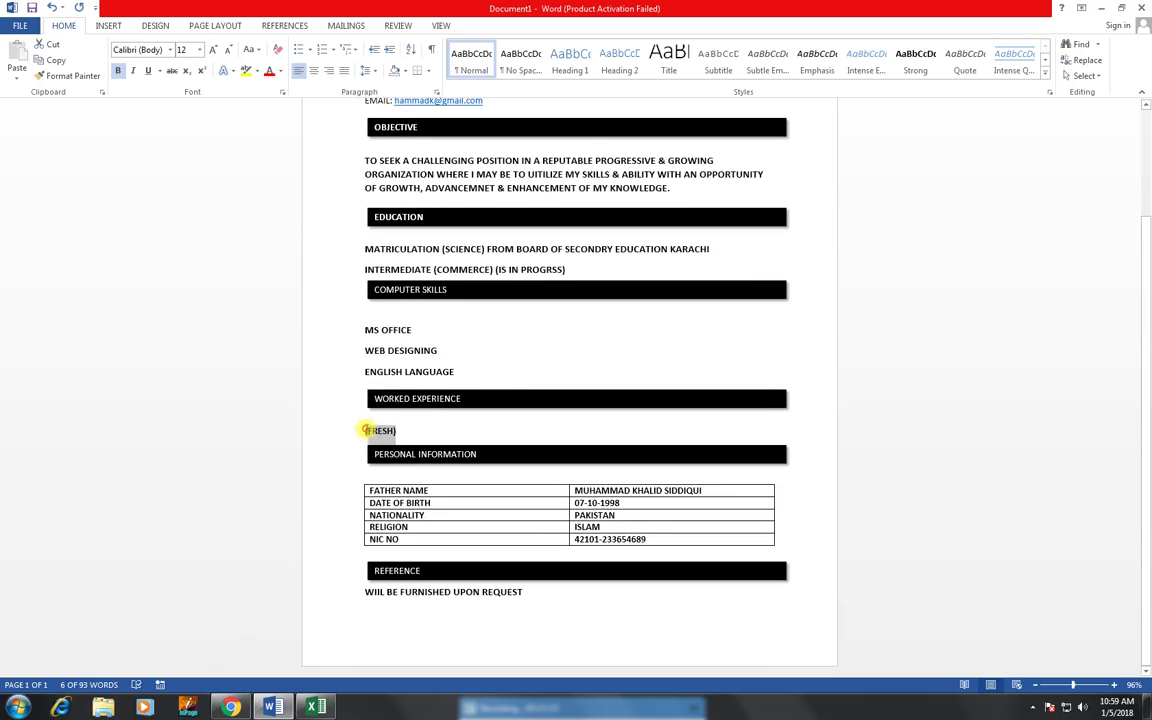
{"action": "left_click", "coordinate": [213, 50]}
{"action": "scroll", "coordinate": [562, 521], "scroll_direction": "up", "scroll_amount": 5}
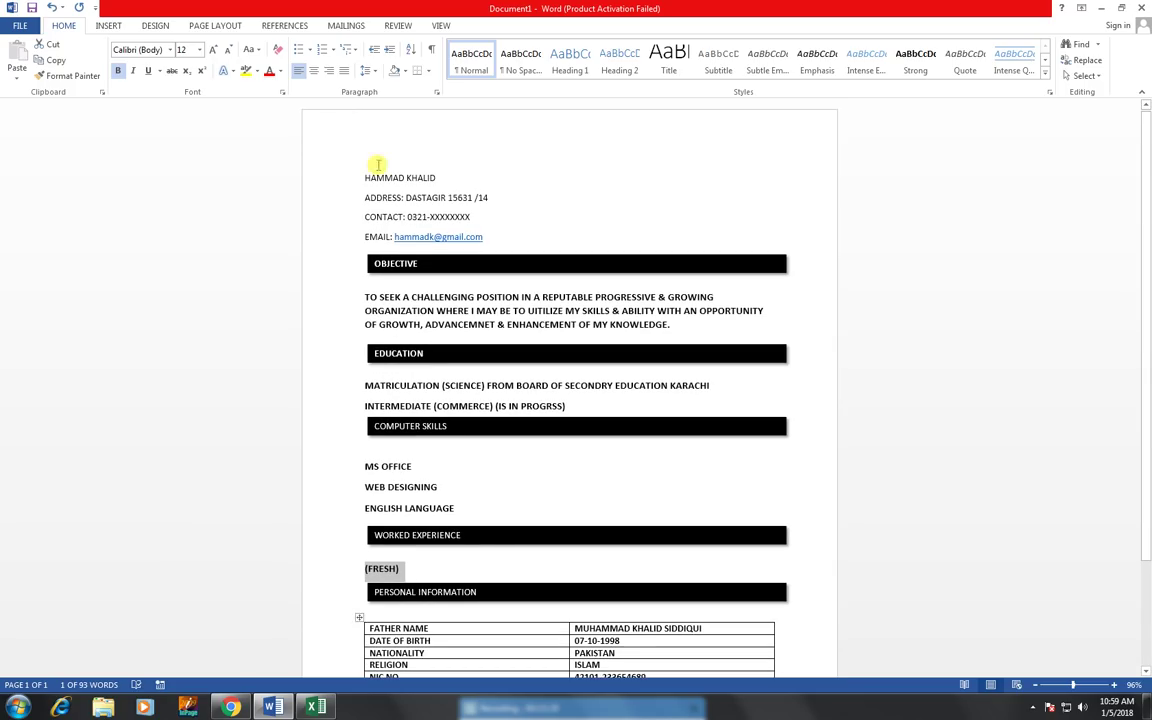
- Apply No Spacing to the ADDRESS, CONTACT and EMAIL lines and set them to 12 pt
{"action": "left_click_drag", "start_coordinate": [366, 197], "coordinate": [480, 236]}
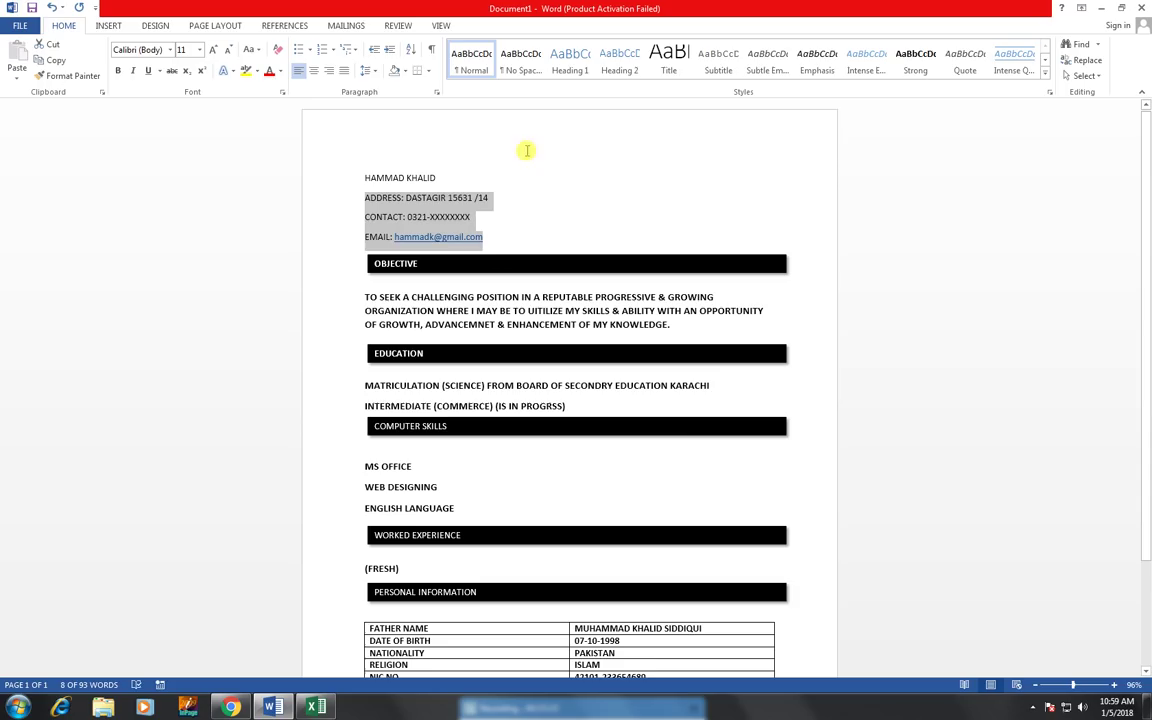
{"action": "left_click", "coordinate": [367, 70]}
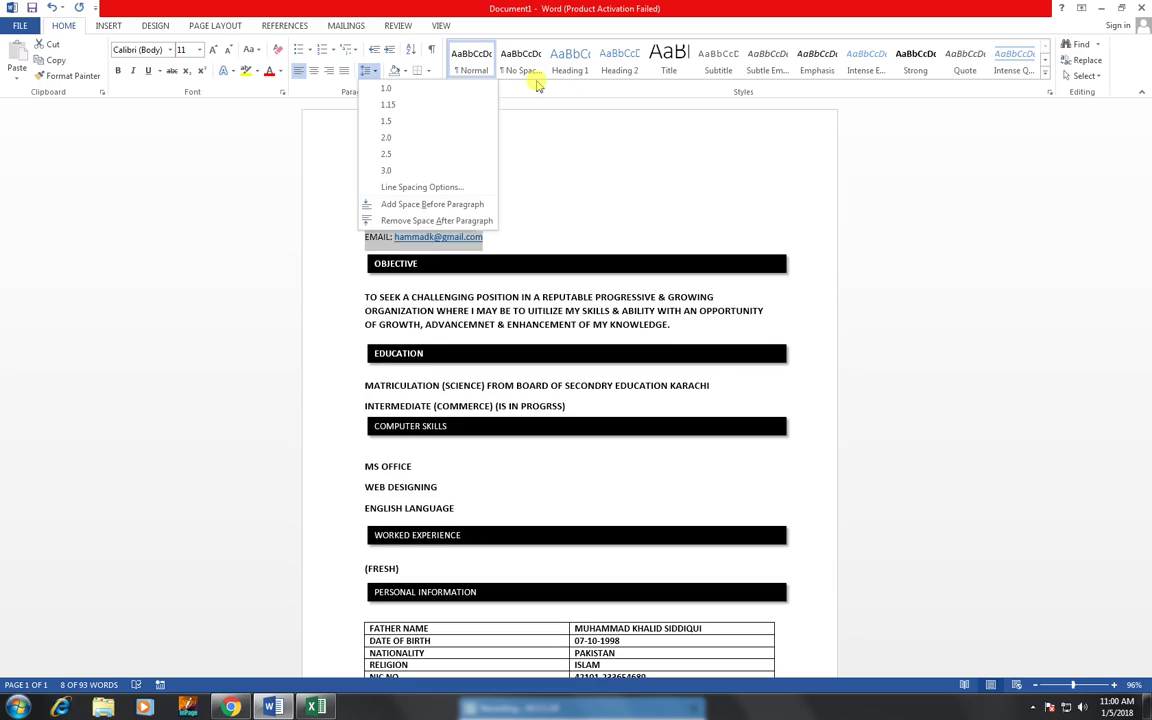
{"action": "left_click", "coordinate": [537, 86]}
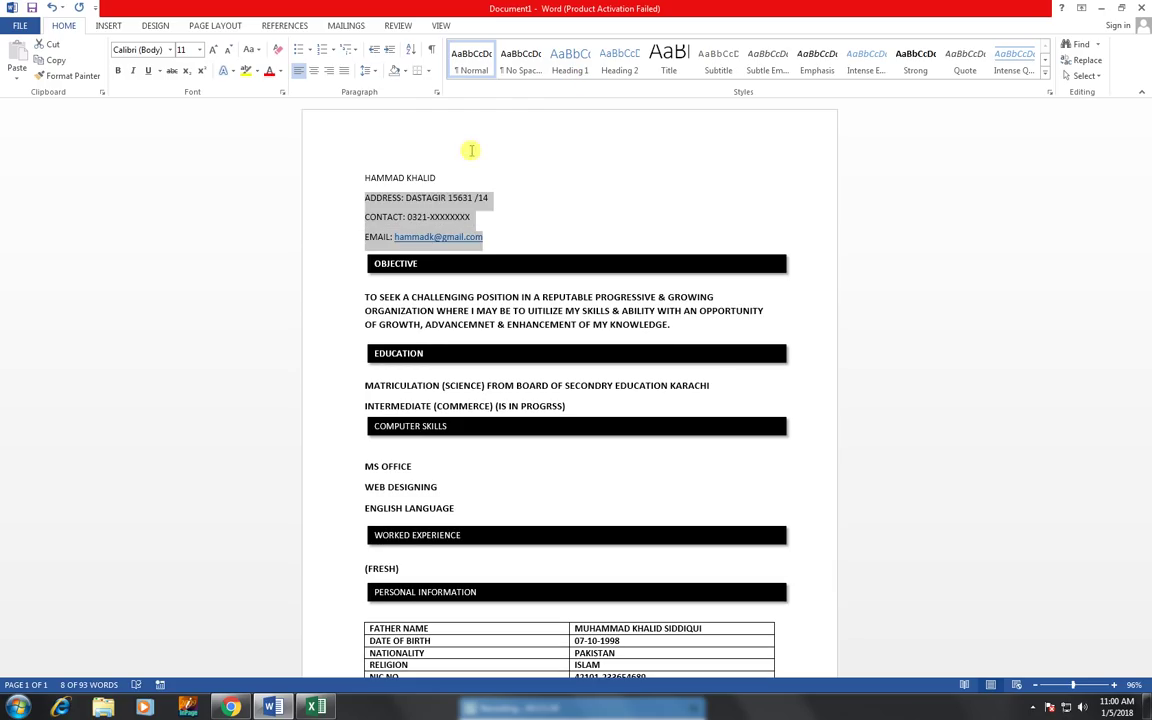
{"action": "left_click", "coordinate": [516, 78]}
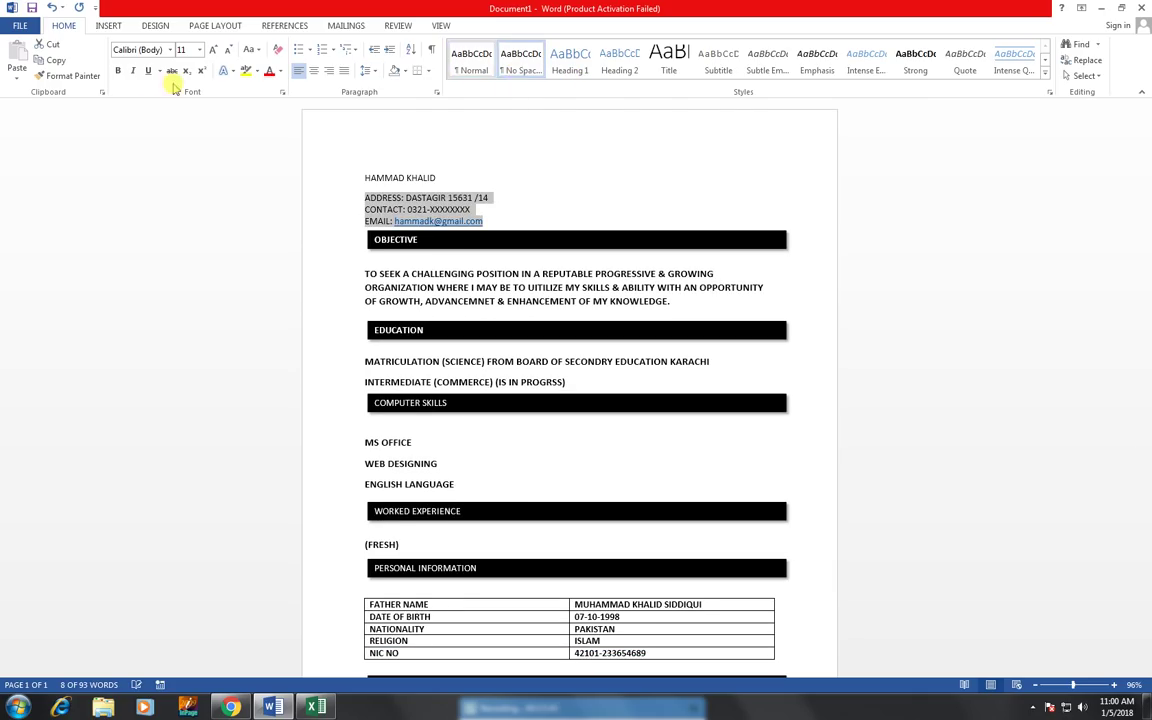
{"action": "left_click", "coordinate": [216, 50]}
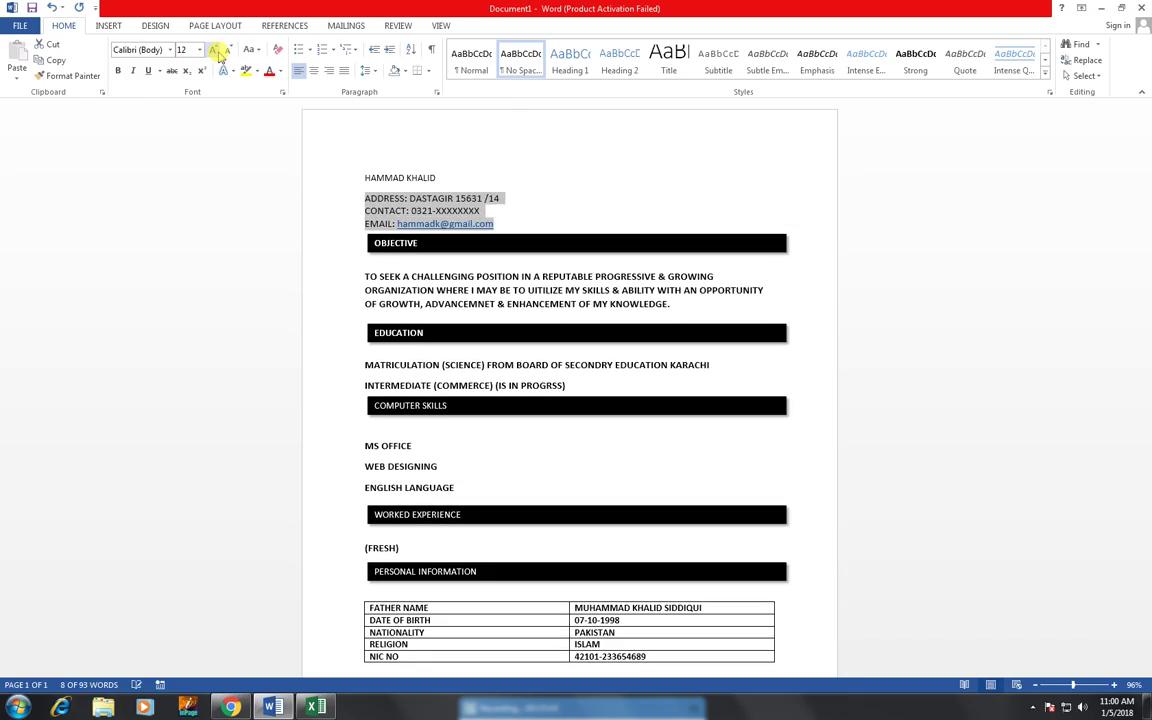
{"action": "left_click", "coordinate": [216, 50]}
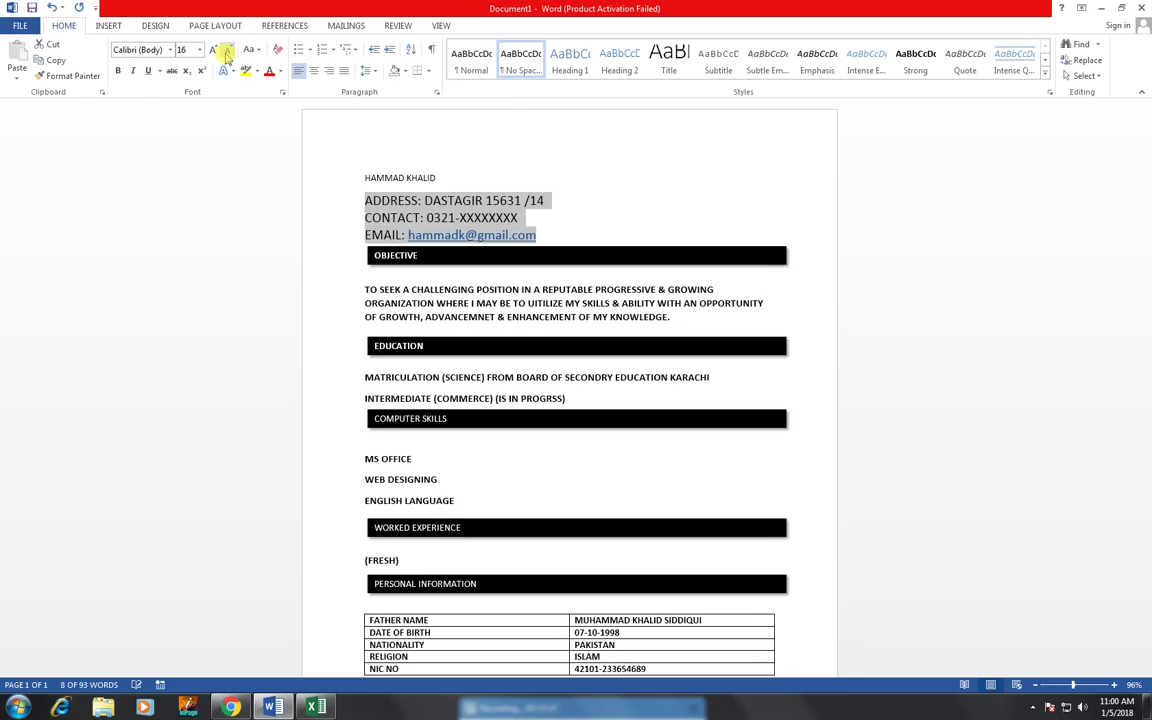
{"action": "left_click", "coordinate": [227, 52]}
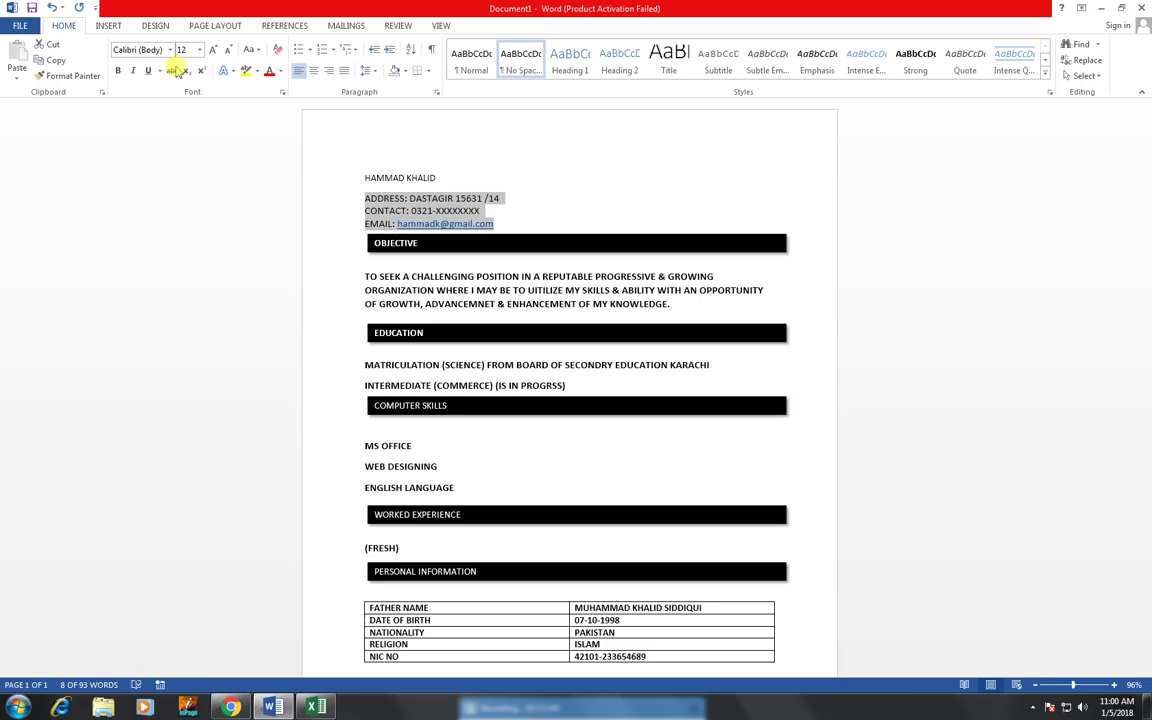
- Enlarge the name line at the top to 20 pt
{"action": "left_click", "coordinate": [446, 177]}
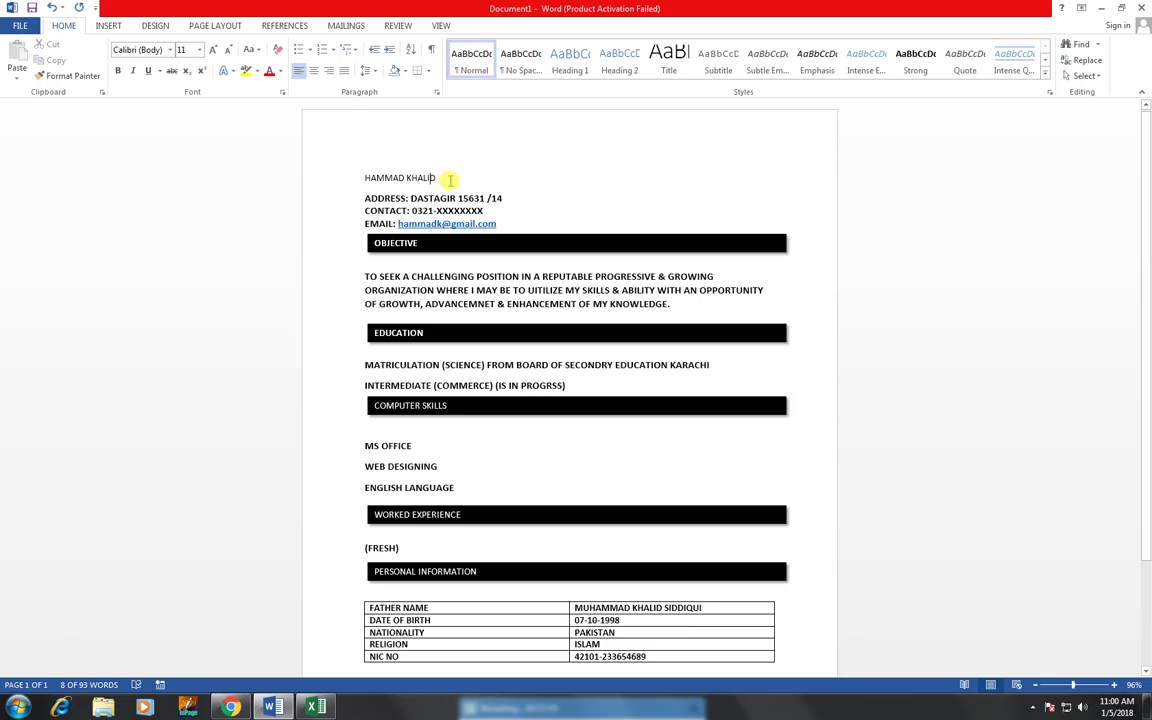
{"action": "left_click", "coordinate": [352, 180]}
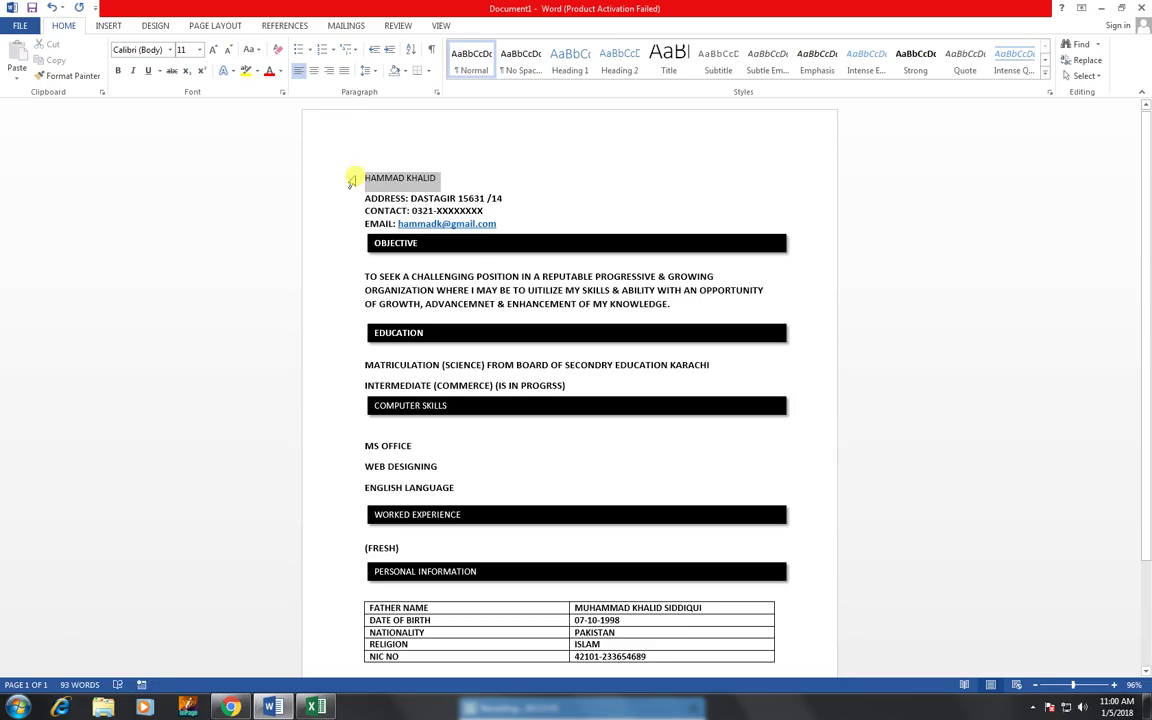
{"action": "left_click", "coordinate": [214, 52]}
{"action": "left_click", "coordinate": [214, 52]}
{"action": "left_click", "coordinate": [214, 52]}
{"action": "left_click", "coordinate": [214, 52]}
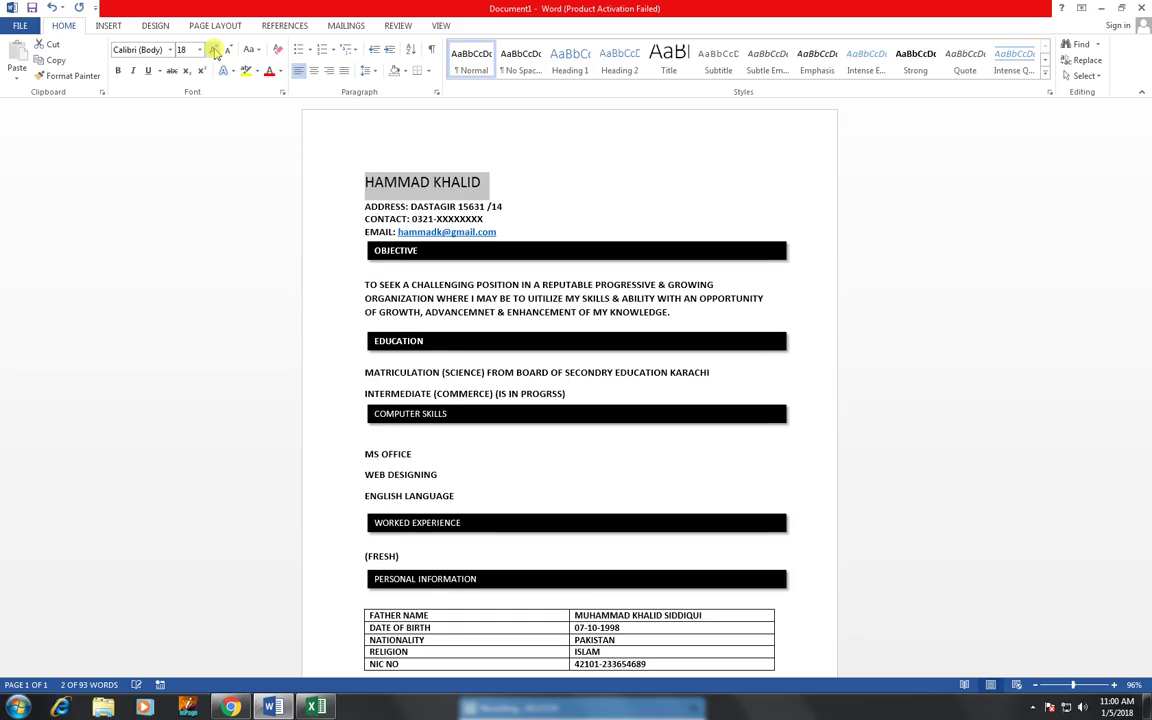
{"action": "left_click", "coordinate": [214, 52]}
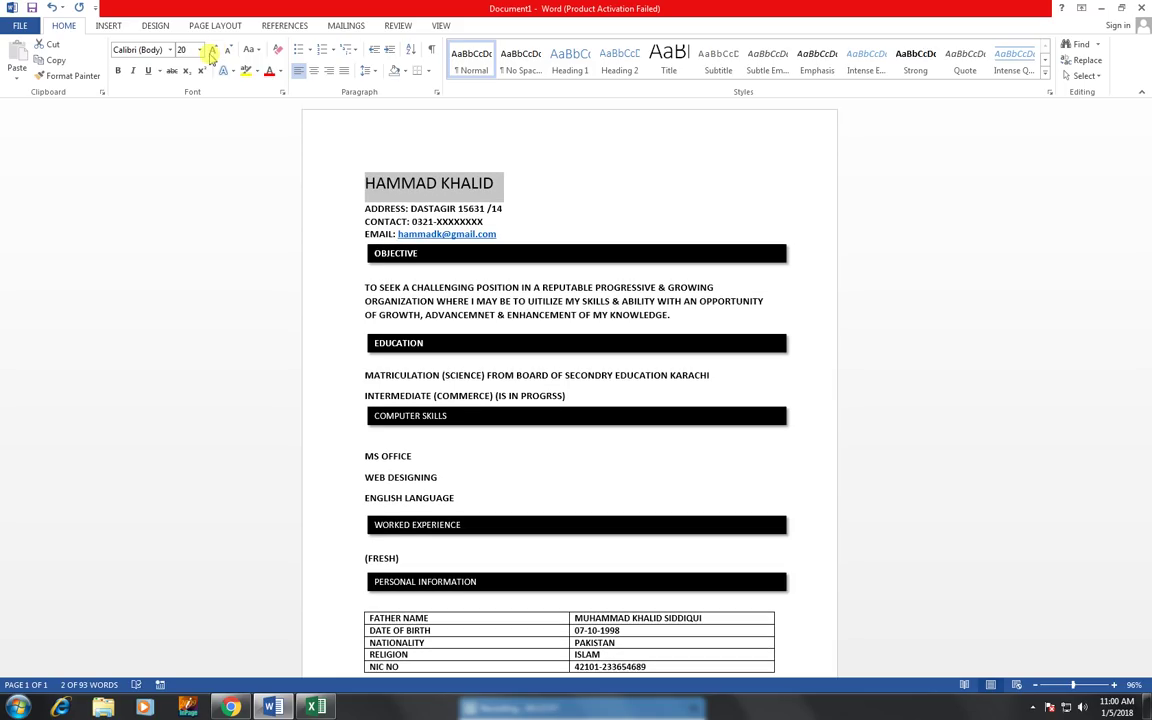
{"action": "left_click", "coordinate": [170, 52]}
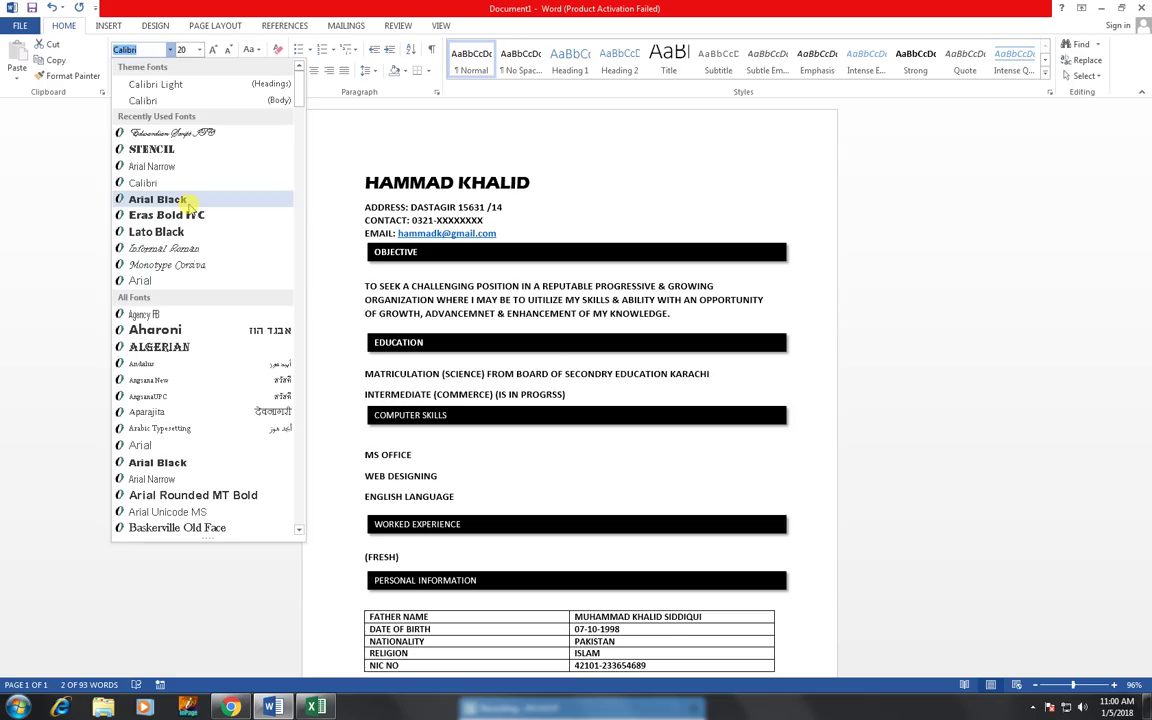
{"action": "left_click", "coordinate": [188, 203]}
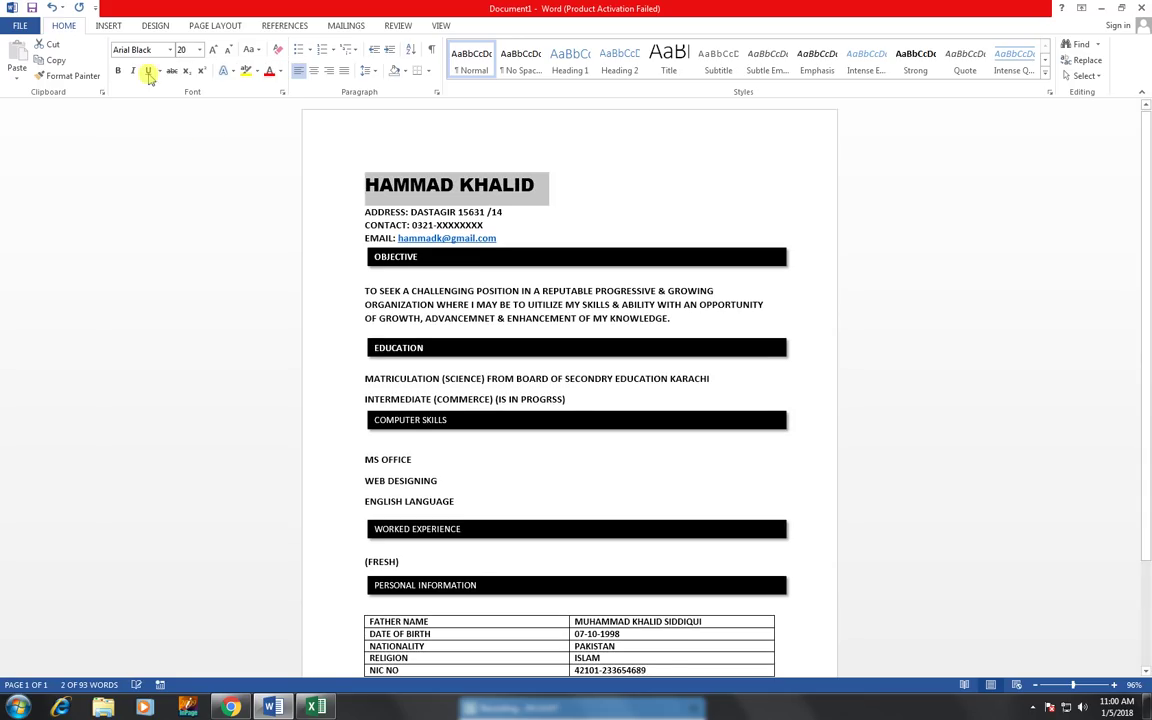
{"action": "left_click", "coordinate": [170, 49]}
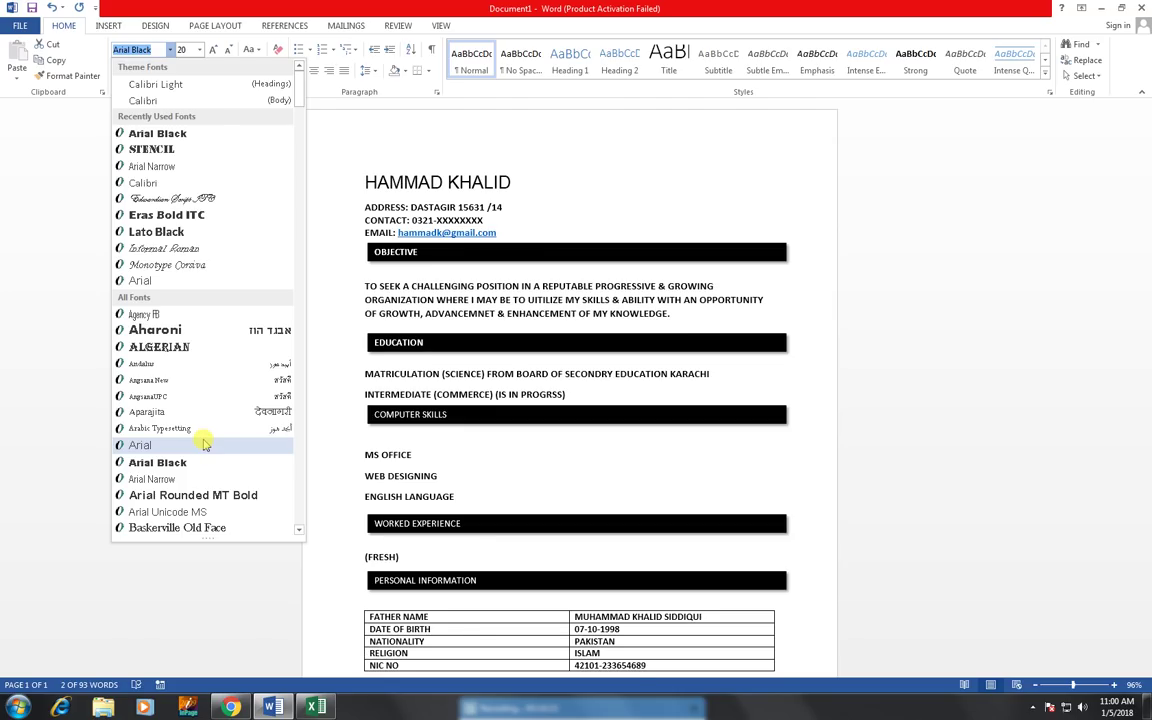
{"action": "left_click", "coordinate": [204, 444]}
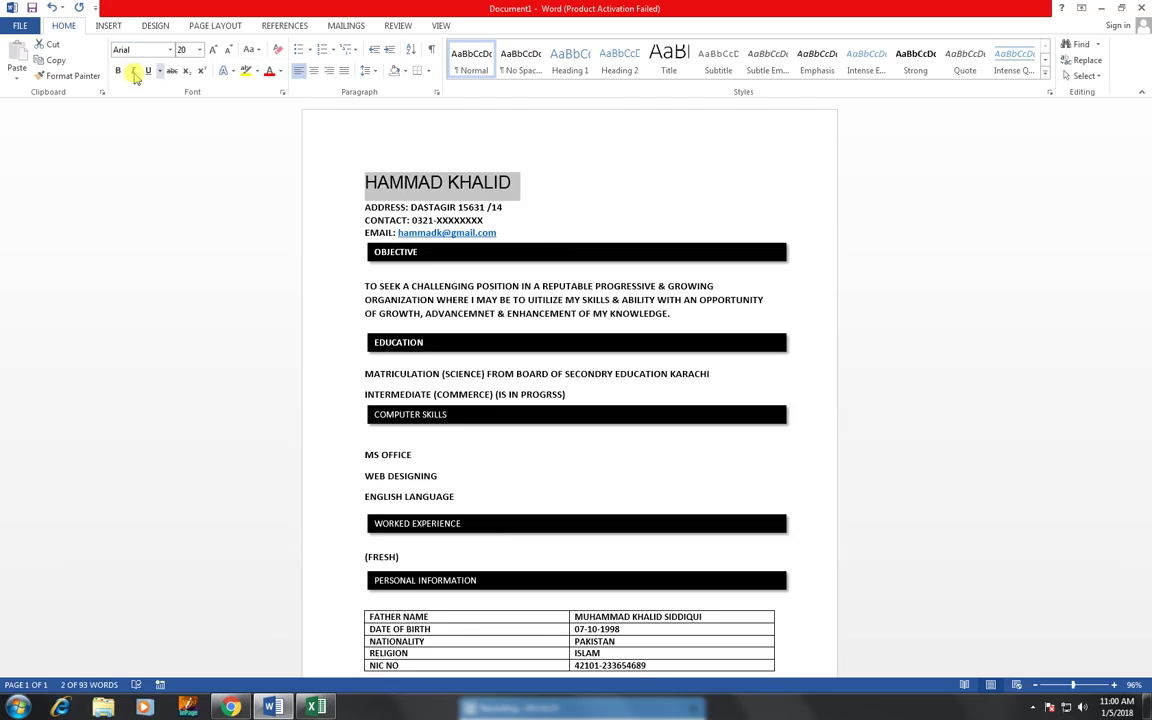
{"action": "left_click", "coordinate": [118, 70]}
{"action": "left_click", "coordinate": [512, 301]}
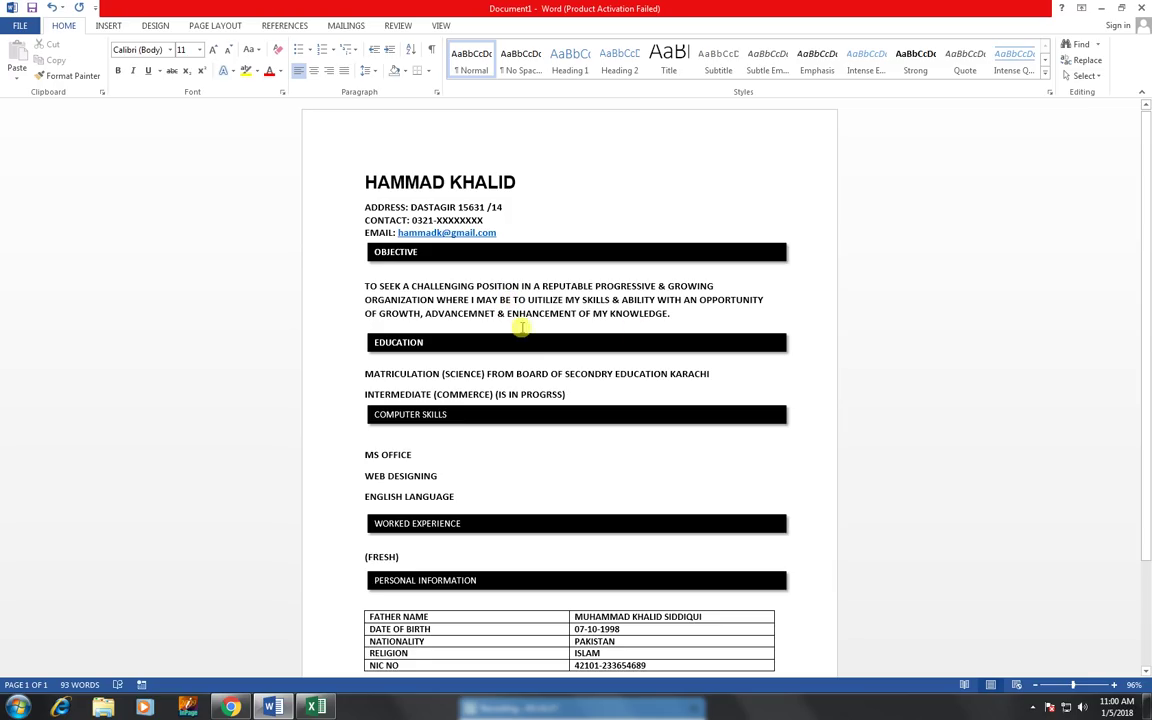
- Draw a 1.22" by 1.12" rectangle at the page's top-right corner beside the name
{"action": "left_click", "coordinate": [645, 201]}
{"action": "left_click", "coordinate": [110, 25]}
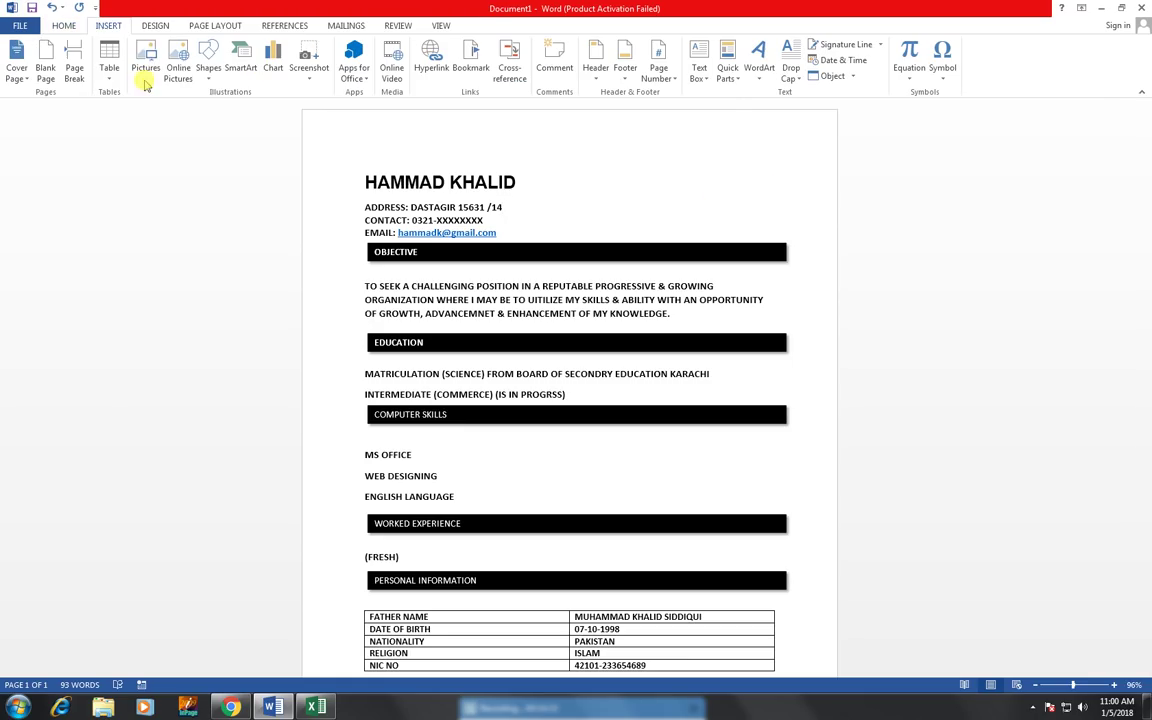
{"action": "left_click", "coordinate": [212, 84]}
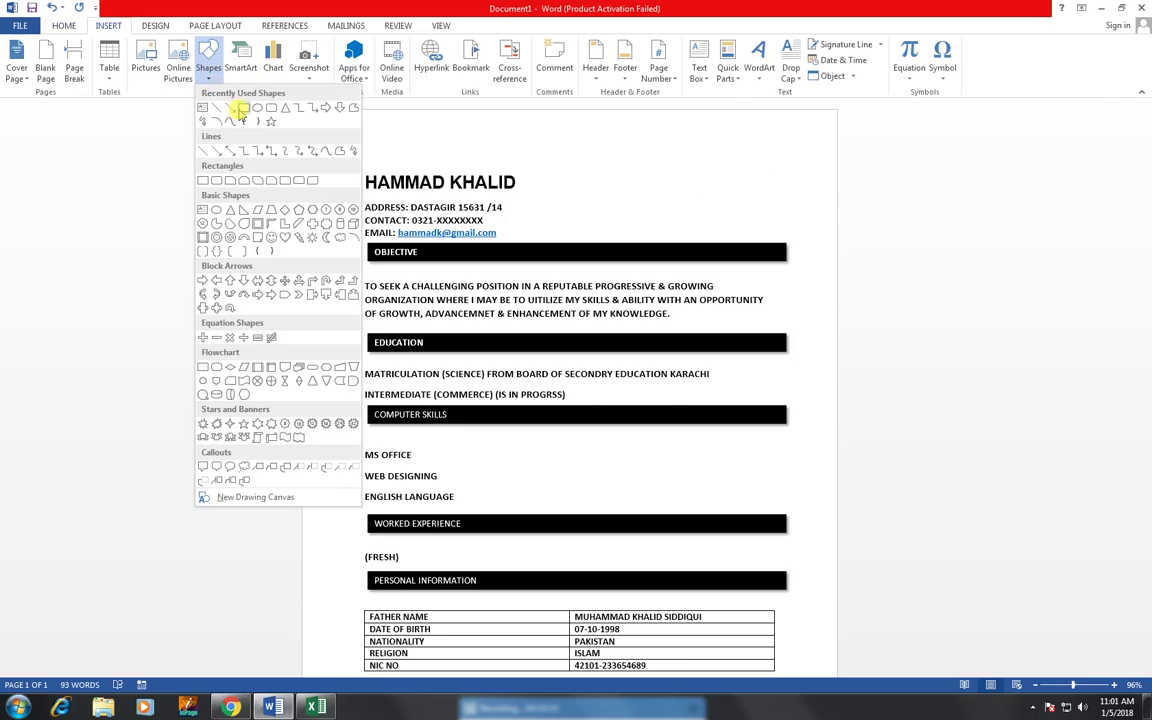
{"action": "left_click", "coordinate": [242, 108]}
{"action": "left_click_drag", "start_coordinate": [699, 149], "coordinate": [770, 226]}
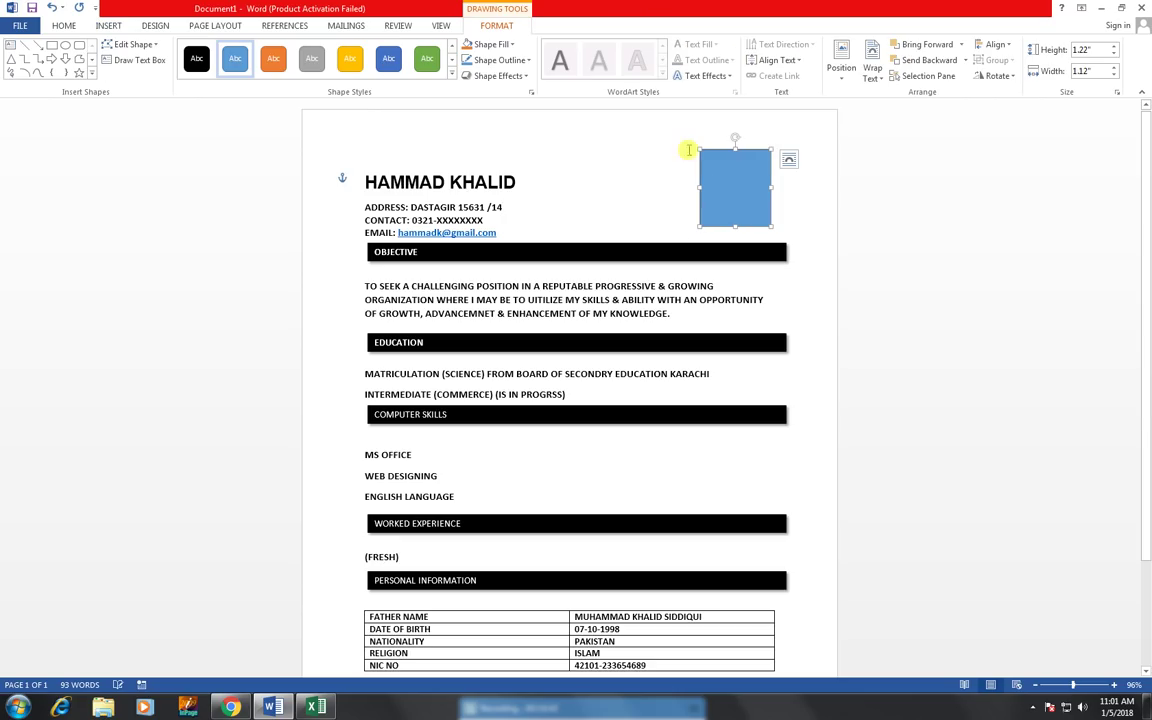
{"action": "left_click", "coordinate": [507, 44]}
- Start a picture fill for the rectangle offline, browsing Local Disk (D:) then Local Disk (E:)
{"action": "left_click", "coordinate": [505, 196]}
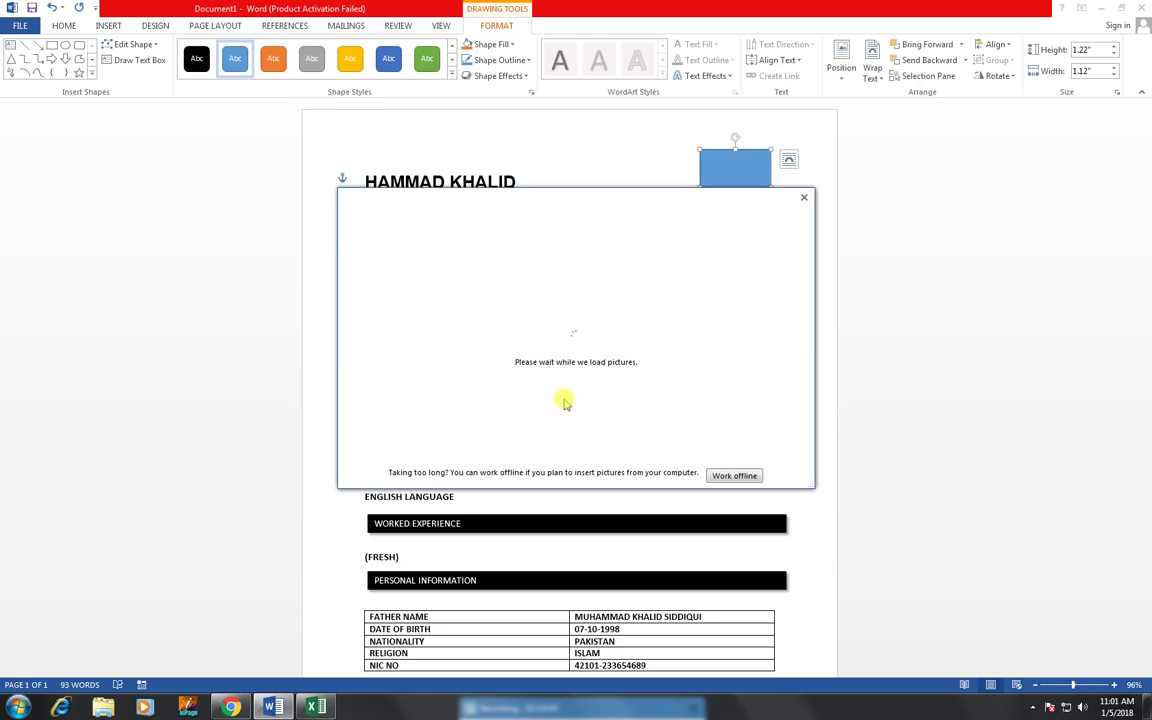
{"action": "left_click", "coordinate": [731, 476]}
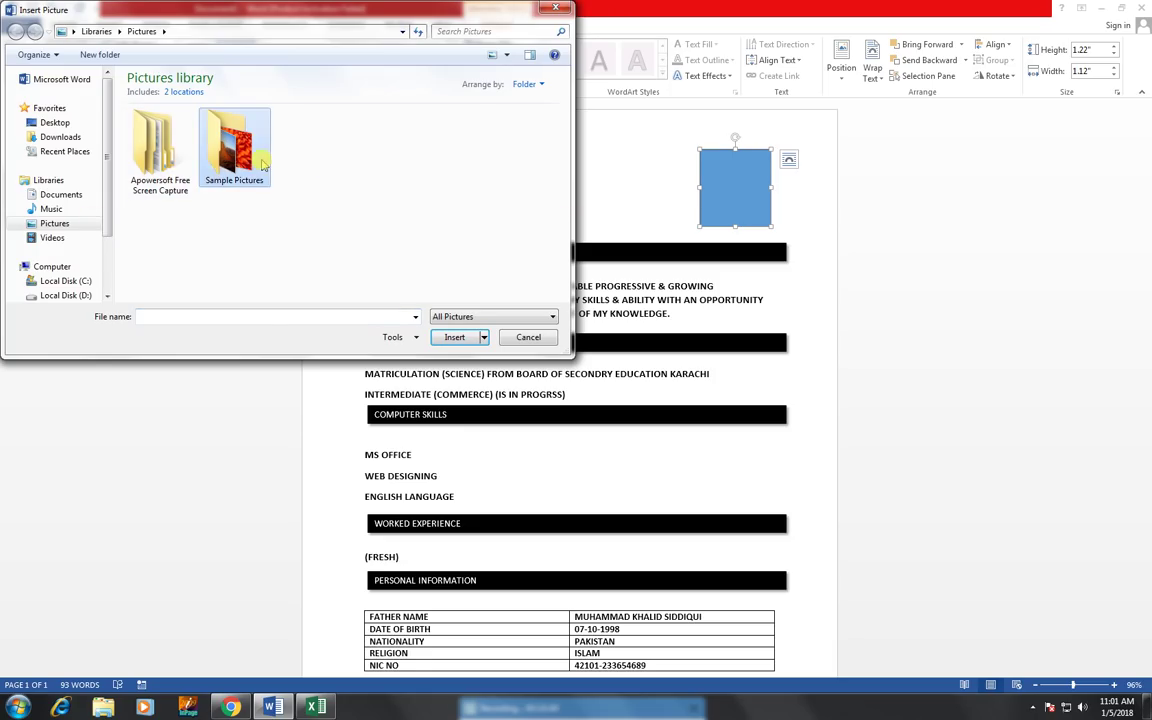
{"action": "left_click", "coordinate": [66, 295]}
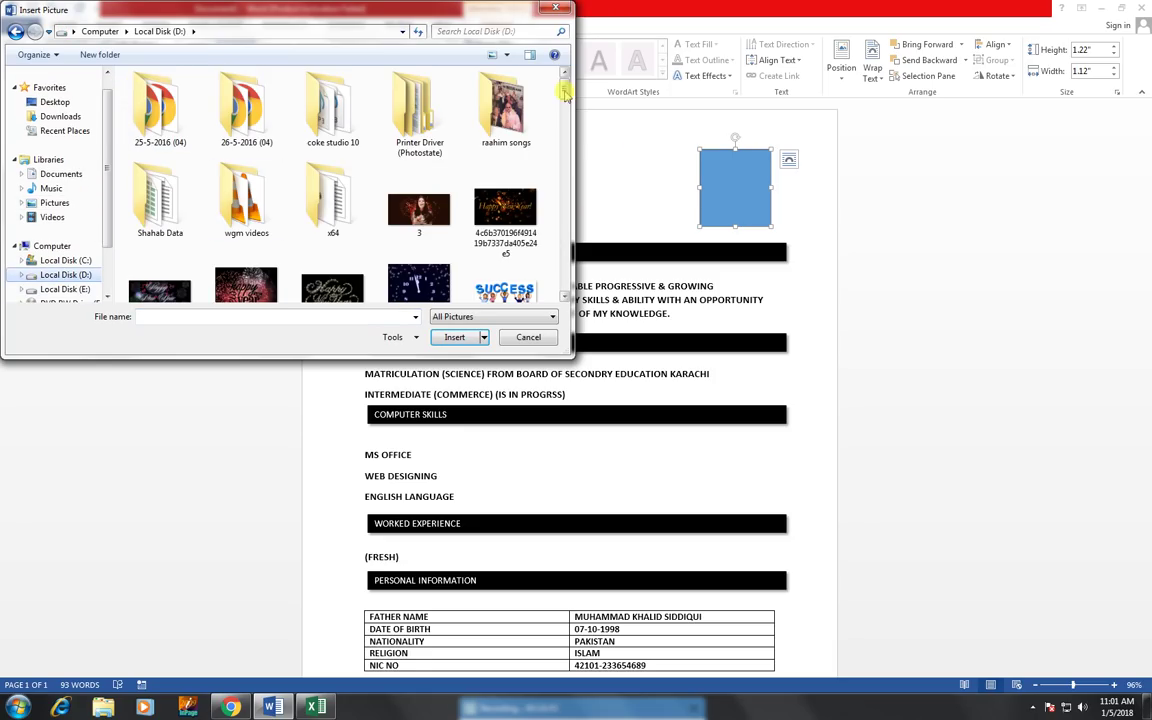
{"action": "left_click_drag", "start_coordinate": [562, 90], "coordinate": [567, 297]}
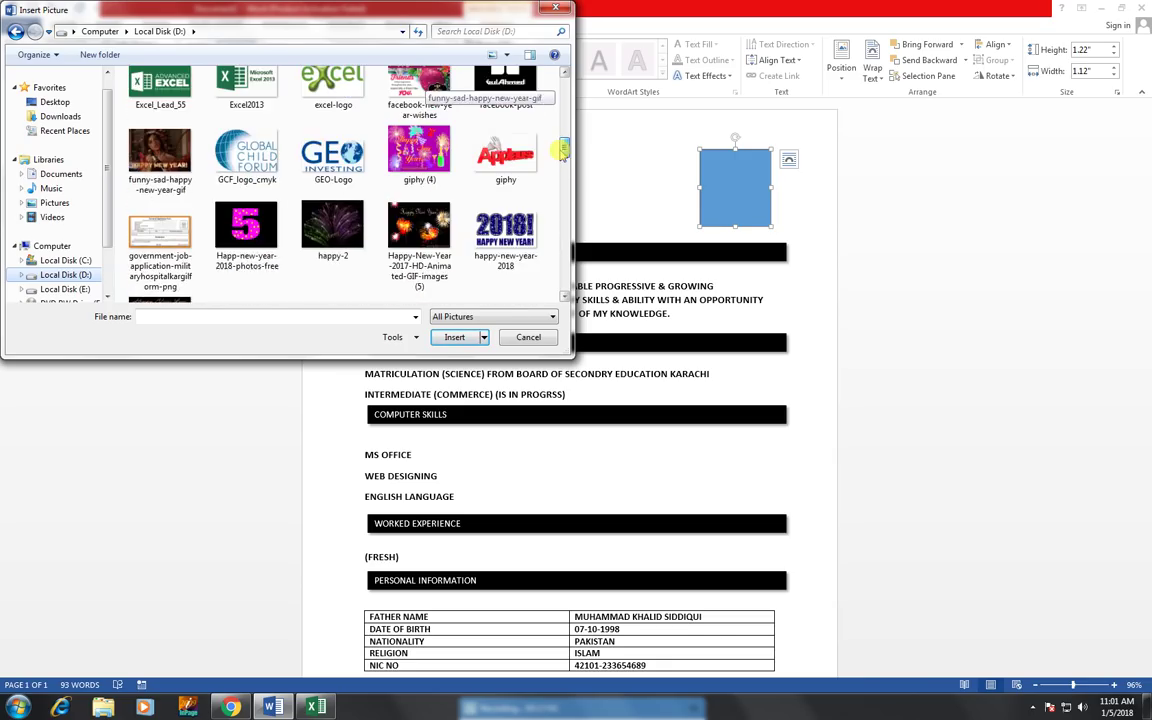
{"action": "left_click", "coordinate": [62, 289]}
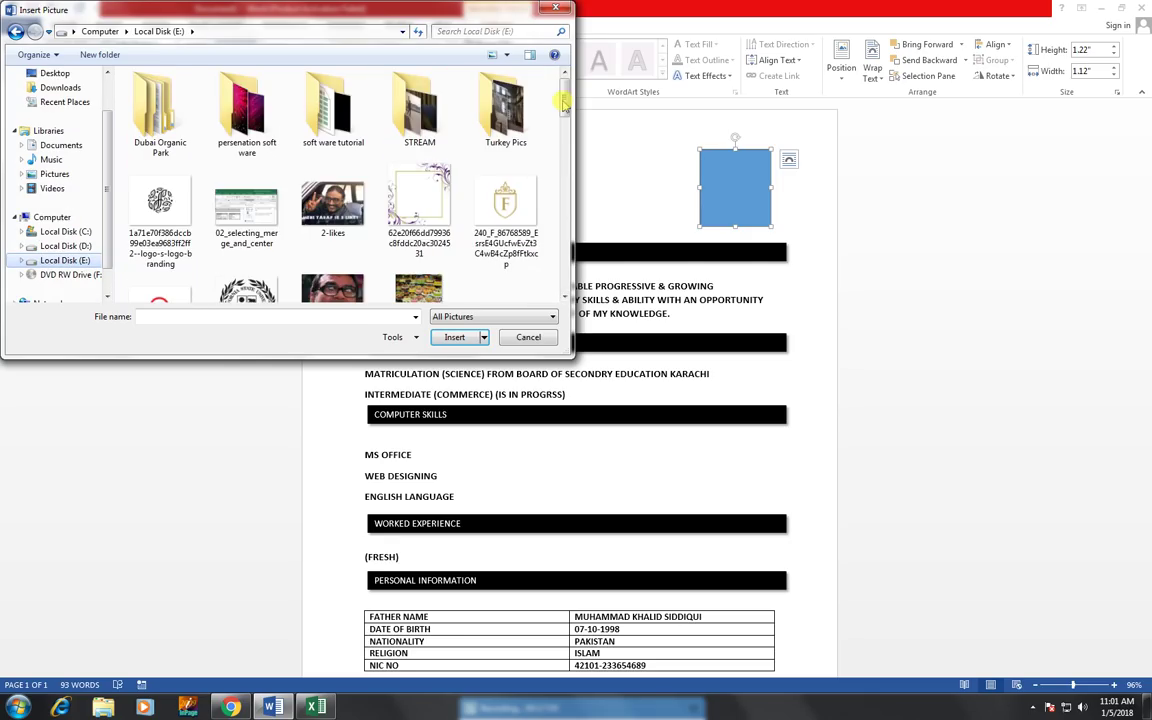